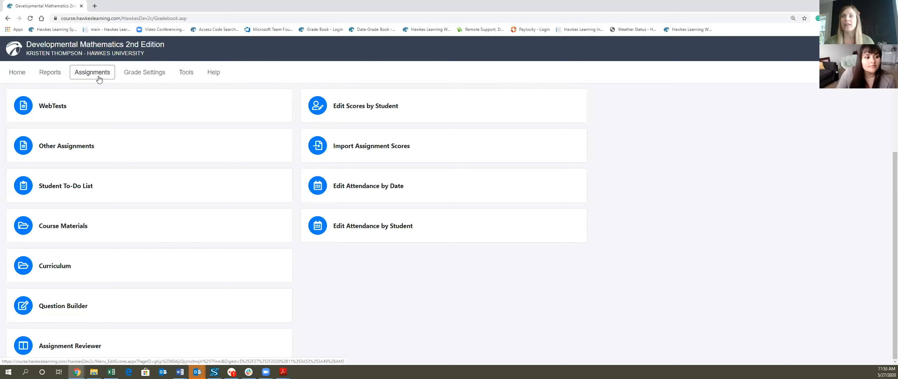
- Create a folder named Test 1 in the Question Builder and start a new question in it
{"action": "left_click", "coordinate": [101, 314]}
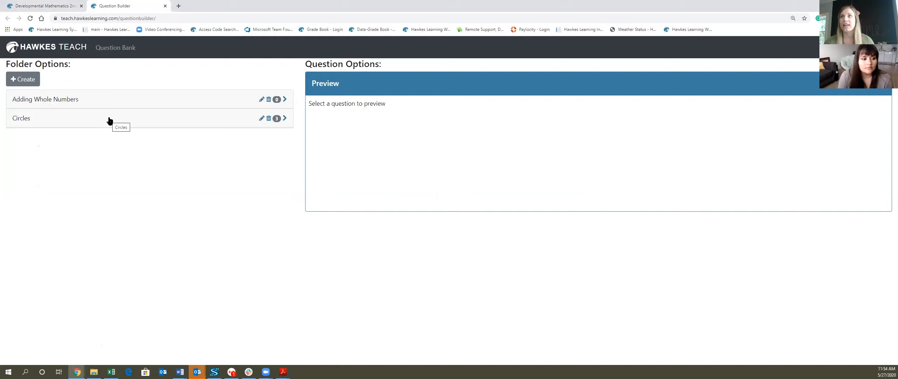
{"action": "left_click", "coordinate": [24, 79]}
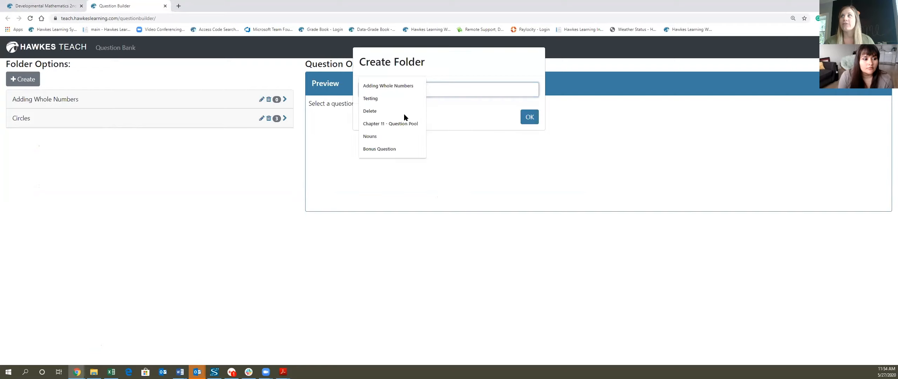
{"action": "type", "text": "Test 1"}
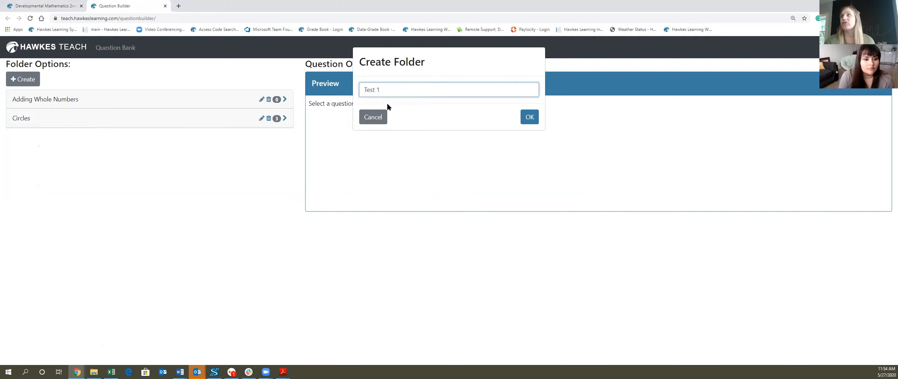
{"action": "left_click", "coordinate": [530, 118]}
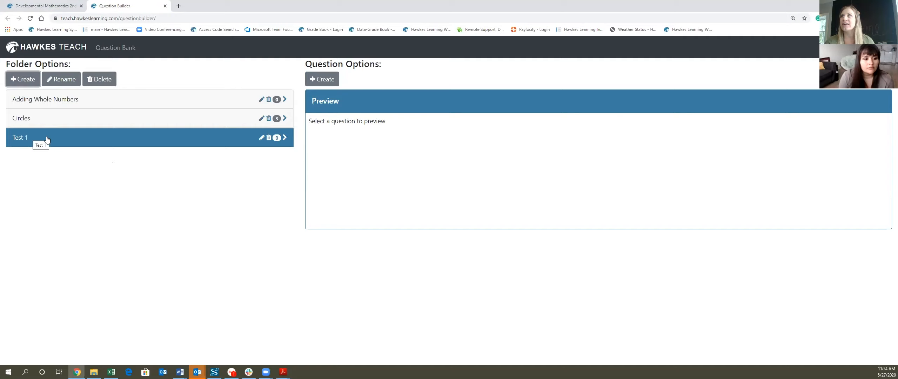
{"action": "left_click", "coordinate": [316, 84]}
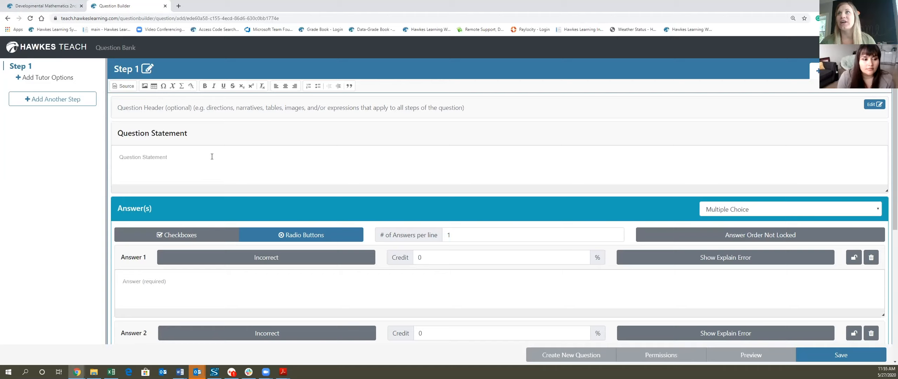
- Examine the image info and upload options for inserting an image into the question, and close them without inserting one
{"action": "left_click", "coordinate": [145, 87]}
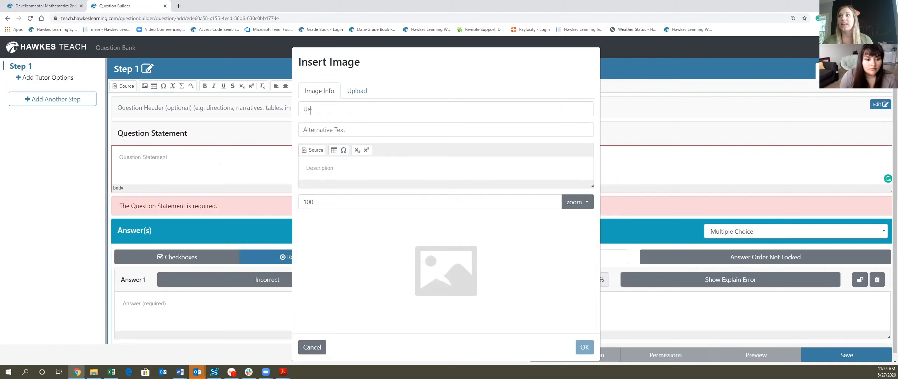
{"action": "left_click", "coordinate": [350, 92]}
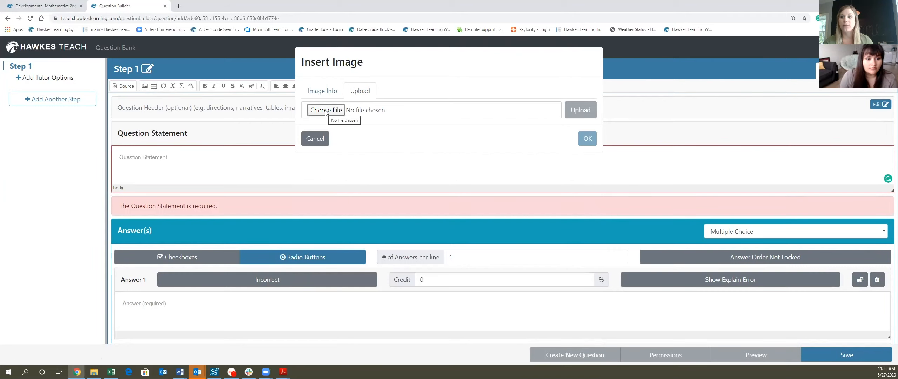
{"action": "left_click", "coordinate": [312, 138]}
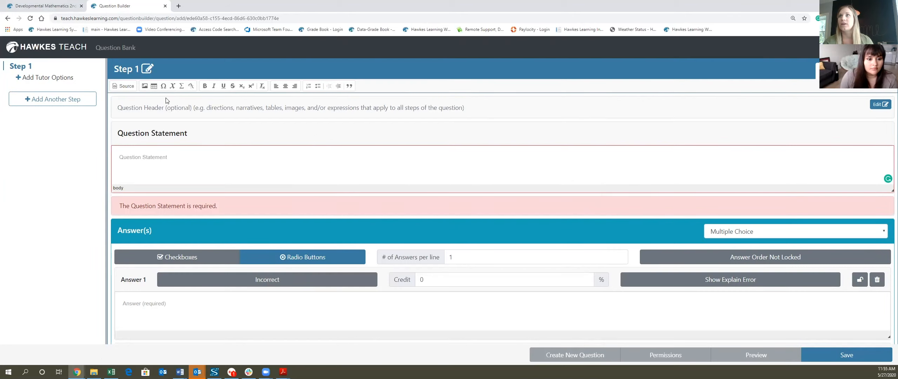
- Examine the table insertion settings and the available style classes, and close them without inserting a table
{"action": "left_click", "coordinate": [153, 86]}
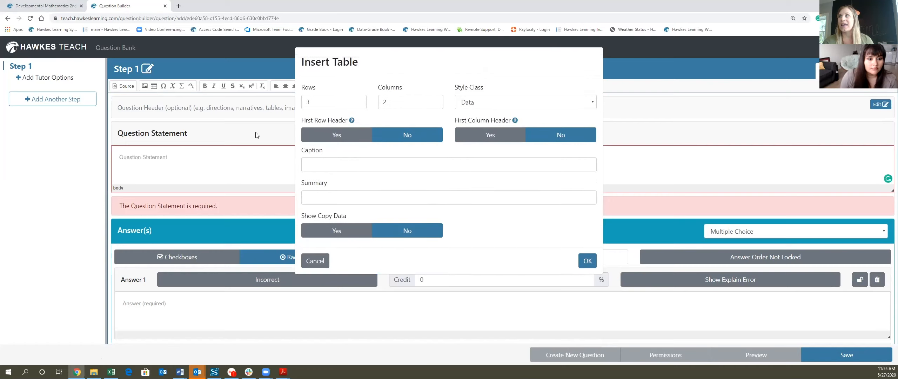
{"action": "left_click", "coordinate": [497, 102]}
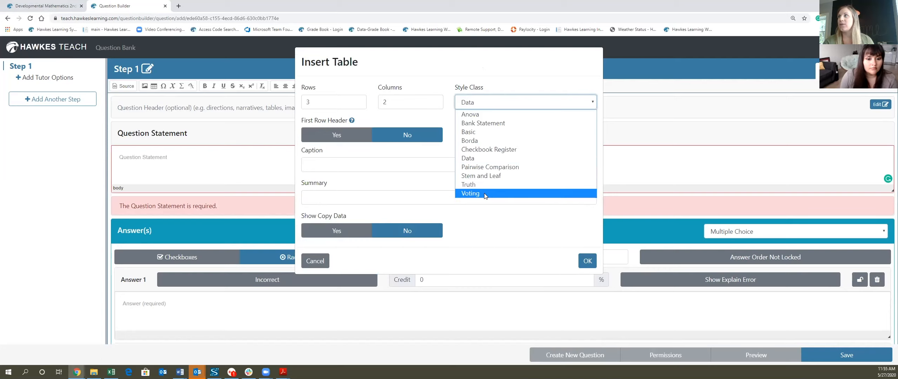
{"action": "left_click", "coordinate": [441, 151]}
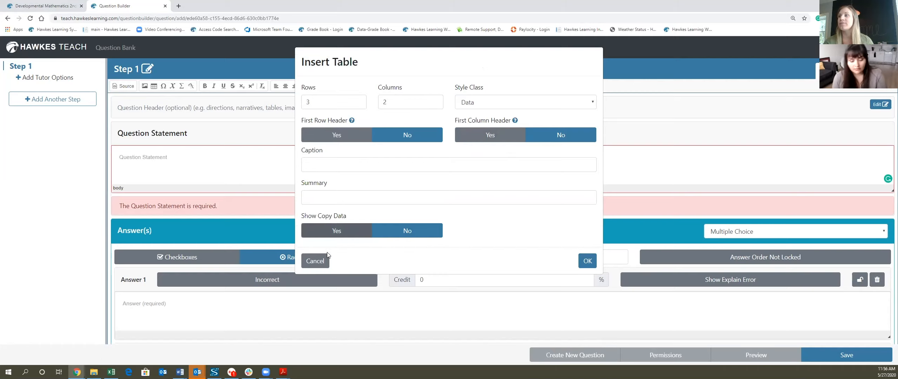
{"action": "left_click", "coordinate": [315, 261]}
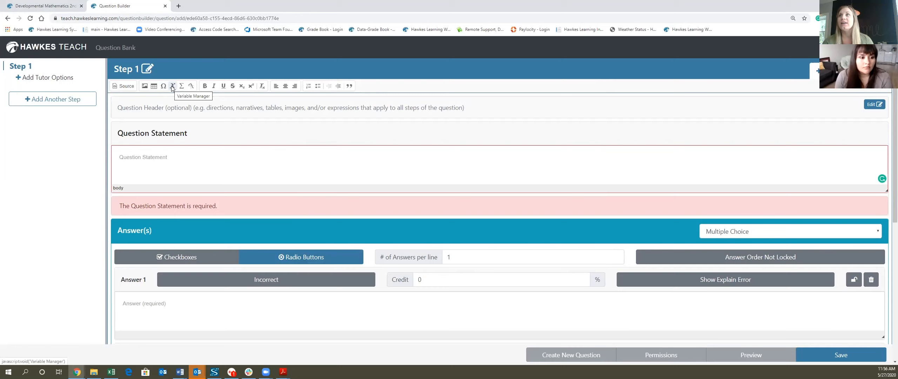
- Start a new variable in the Variable Manager and name it VariableTable1
{"action": "left_click", "coordinate": [172, 87]}
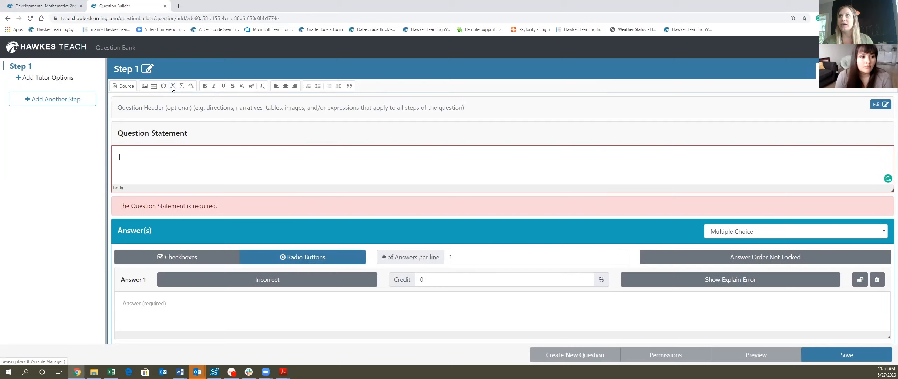
{"action": "left_click", "coordinate": [317, 103]}
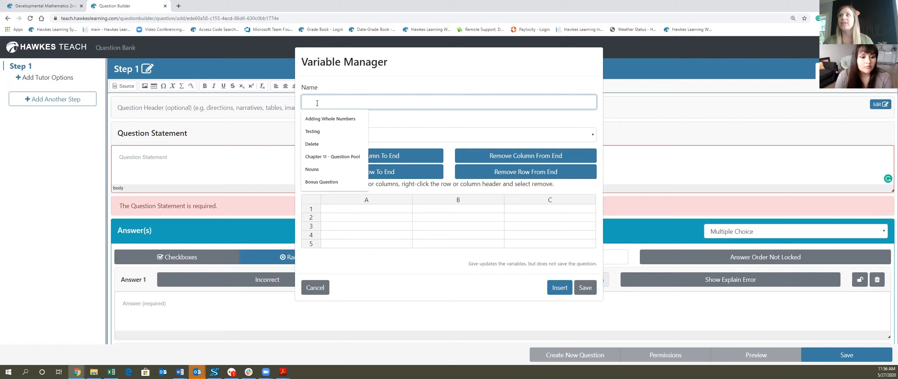
{"action": "type", "text": "V"}
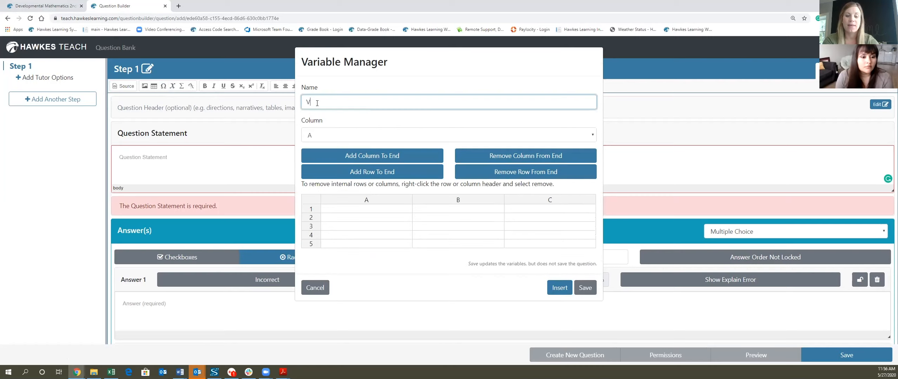
{"action": "type", "text": "ariableTable1"}
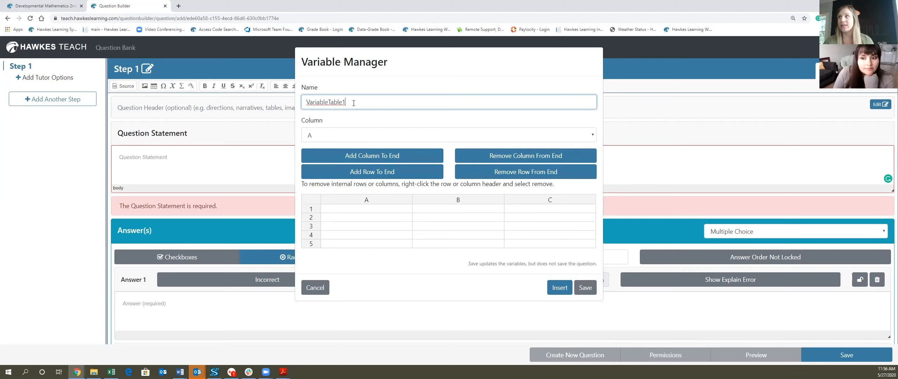
- Fill row 1 of the variable table with 1 in column A, 1 in column B and 2 in column C
{"action": "left_click", "coordinate": [342, 212]}
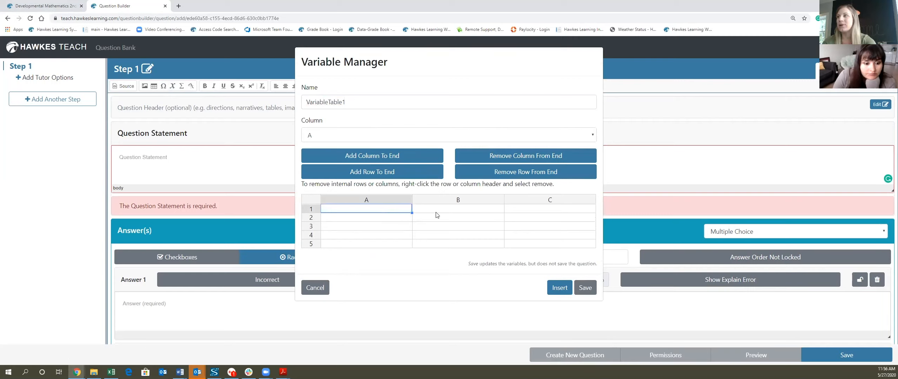
{"action": "type", "text": "1"}
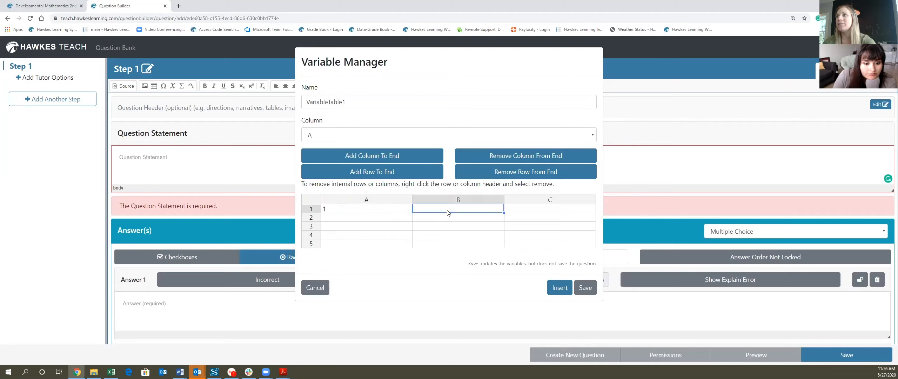
{"action": "type", "text": "1"}
{"action": "left_click", "coordinate": [540, 211]}
{"action": "type", "text": "2"}
- Fill row 2 of the variable table with 2 in column A, 3 in column B and 5 in column C
{"action": "left_click", "coordinate": [363, 218]}
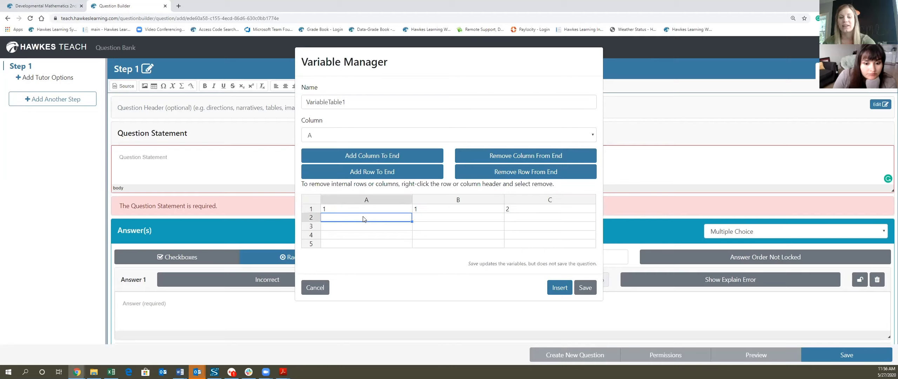
{"action": "type", "text": "2"}
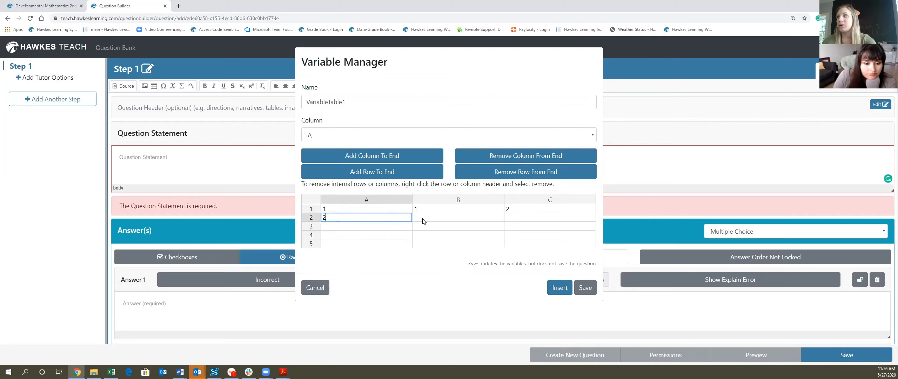
{"action": "left_click", "coordinate": [424, 220]}
{"action": "type", "text": "3"}
{"action": "left_click", "coordinate": [516, 221]}
{"action": "type", "text": "5"}
- Fill row 3 of the variable table with 4 in column A, 3 in column B and 7 in column C
{"action": "left_click", "coordinate": [357, 231]}
{"action": "type", "text": "4"}
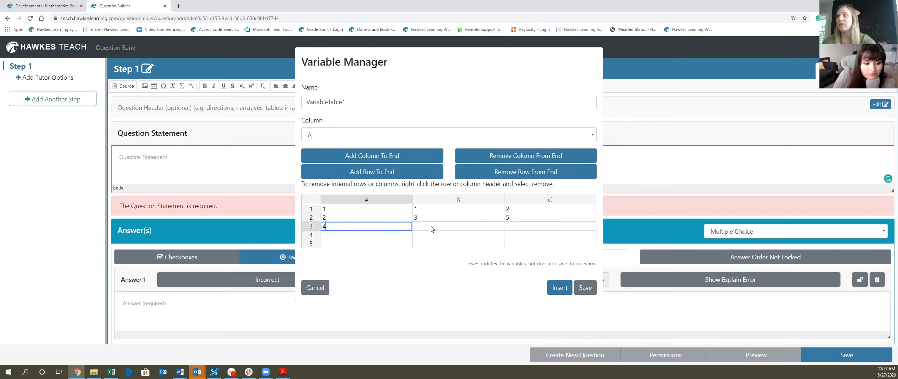
{"action": "left_click", "coordinate": [490, 230]}
{"action": "type", "text": "3"}
{"action": "left_click", "coordinate": [511, 228]}
{"action": "type", "text": "7"}
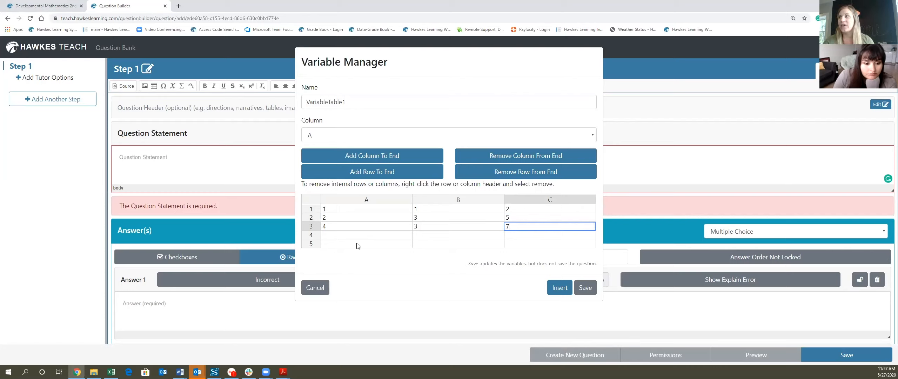
- Remove the two empty rows from the end of the variable table, save the variable and close the Variable Manager
{"action": "left_click", "coordinate": [538, 177]}
{"action": "left_click", "coordinate": [538, 177]}
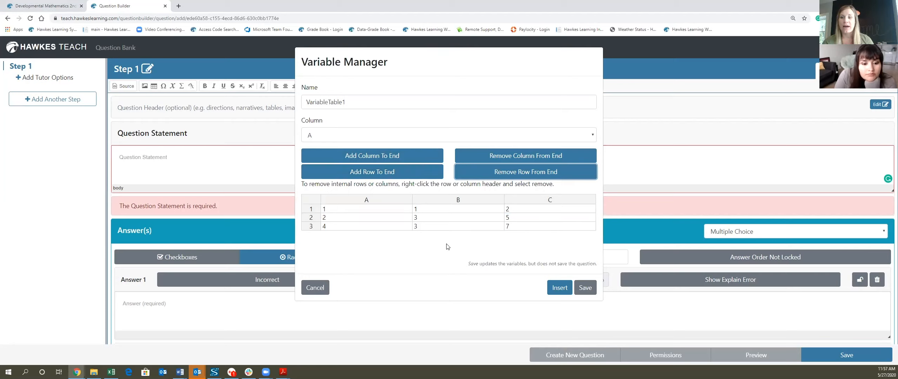
{"action": "left_click", "coordinate": [585, 288]}
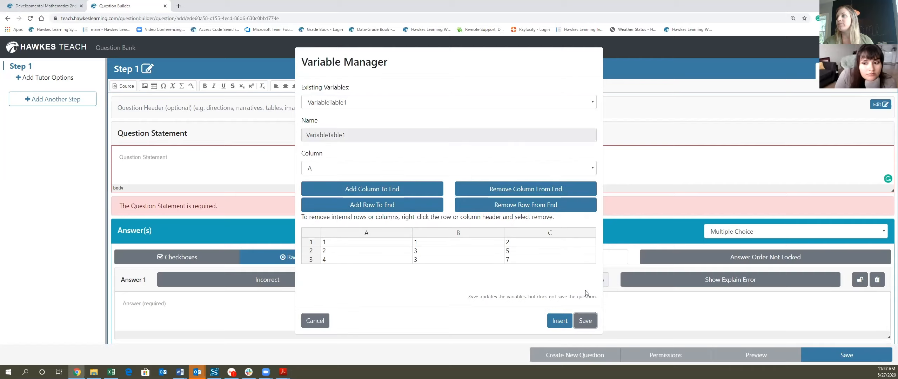
{"action": "left_click", "coordinate": [315, 328]}
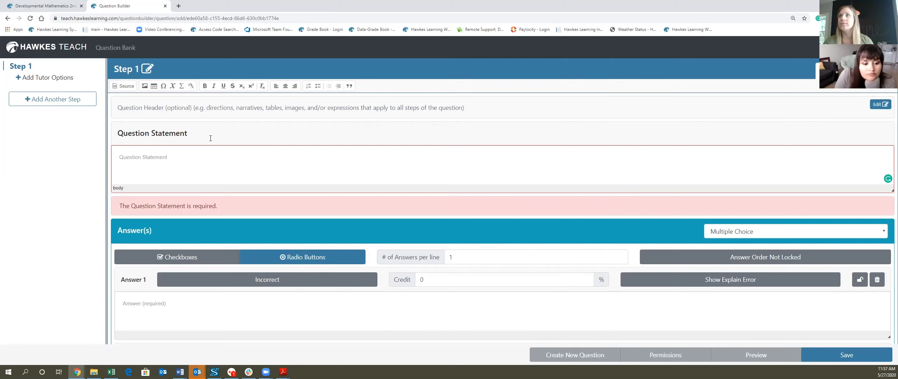
- Try entering the expression 2+2= in the Expression Builder, and clear it
{"action": "left_click", "coordinate": [183, 87]}
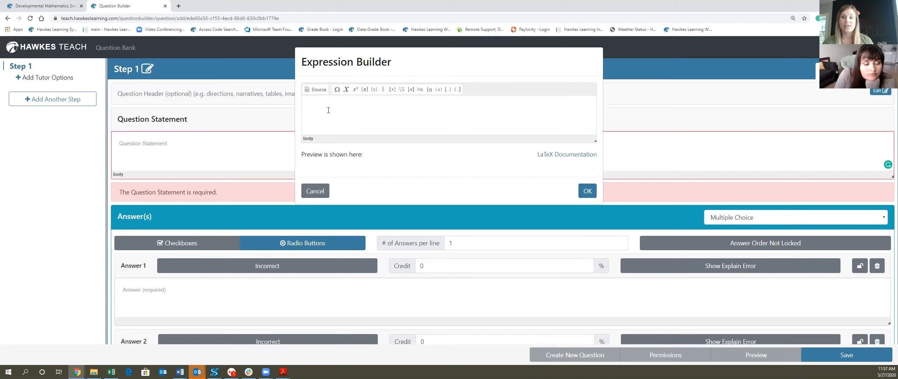
{"action": "type", "text": "2+2="}
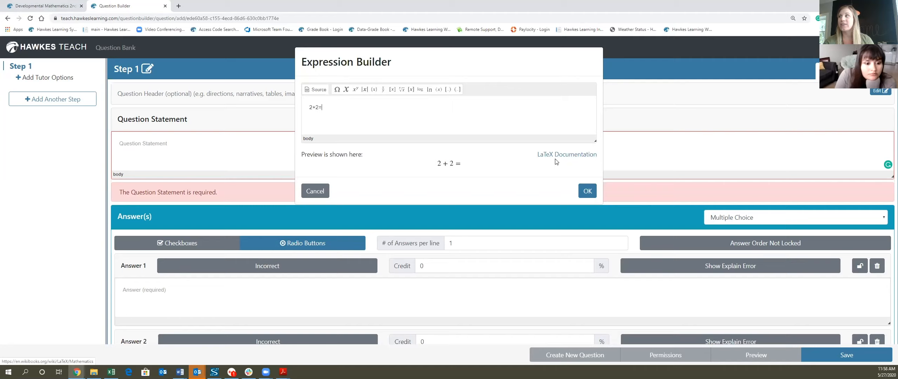
{"action": "key", "text": "ctrl+a"}
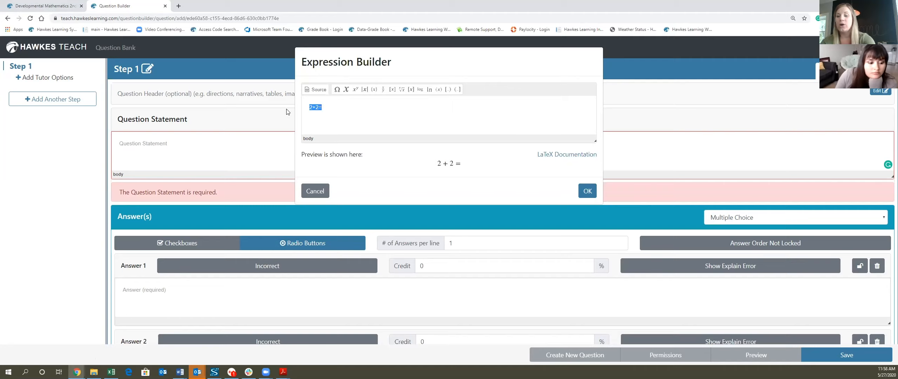
{"action": "key", "text": "BackSpace"}
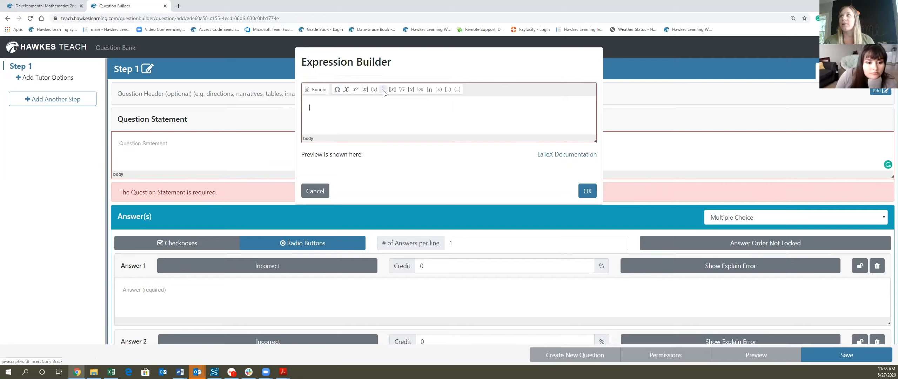
- Try building the exponent expression 1^{2} in the Expression Builder, and discard it
{"action": "left_click", "coordinate": [355, 91]}
{"action": "type", "text": "1^{"}
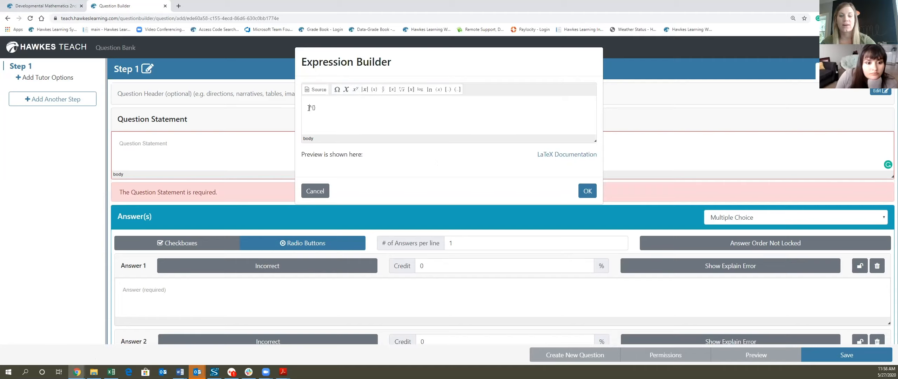
{"action": "type", "text": "2"}
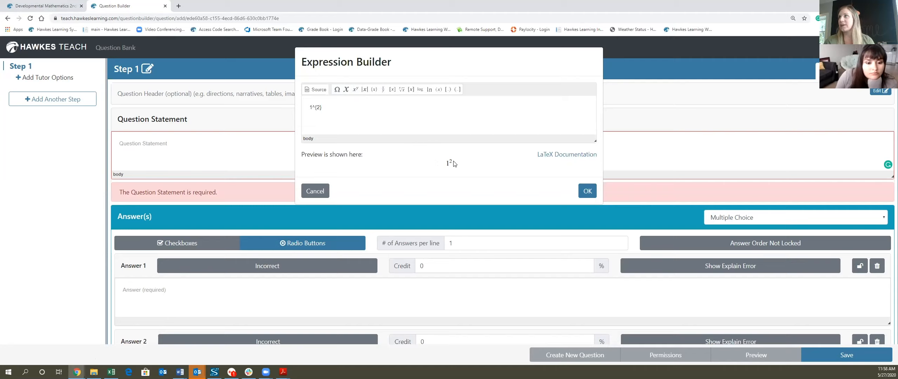
{"action": "left_click", "coordinate": [310, 191]}
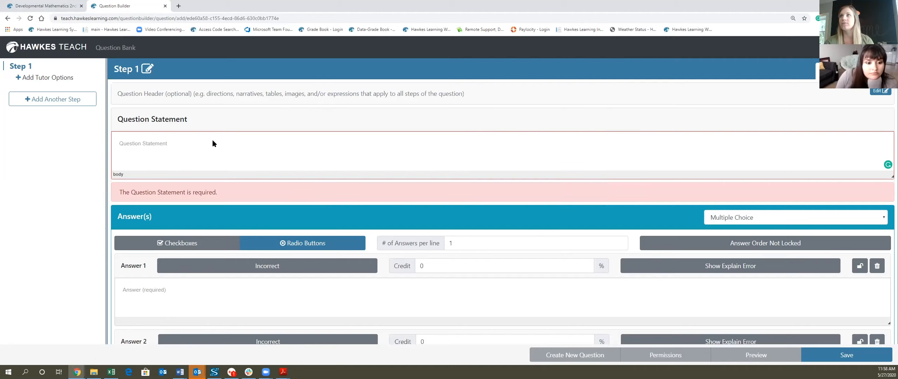
- Examine the shape types available in the Graph Builder, and close it without inserting a graph
{"action": "left_click", "coordinate": [192, 86]}
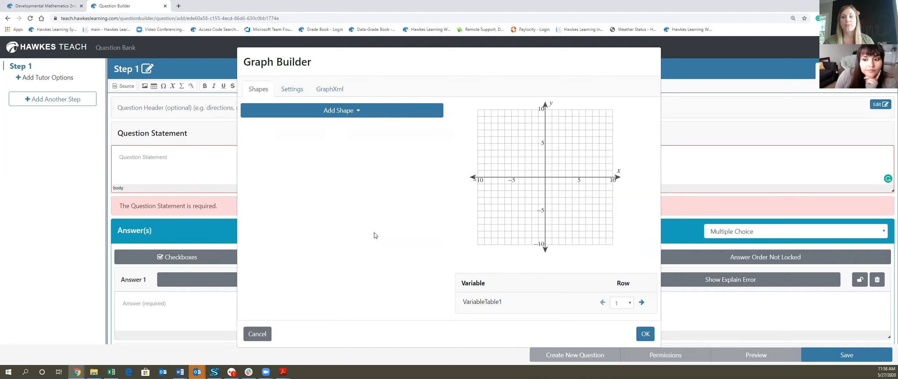
{"action": "left_click", "coordinate": [353, 112]}
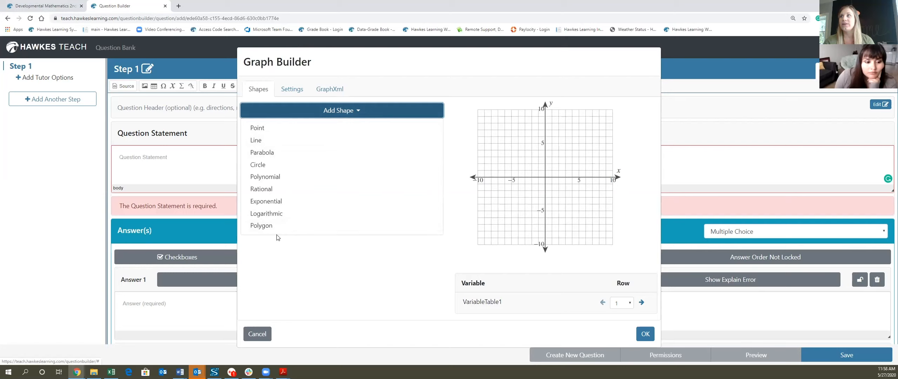
{"action": "left_click", "coordinate": [265, 340]}
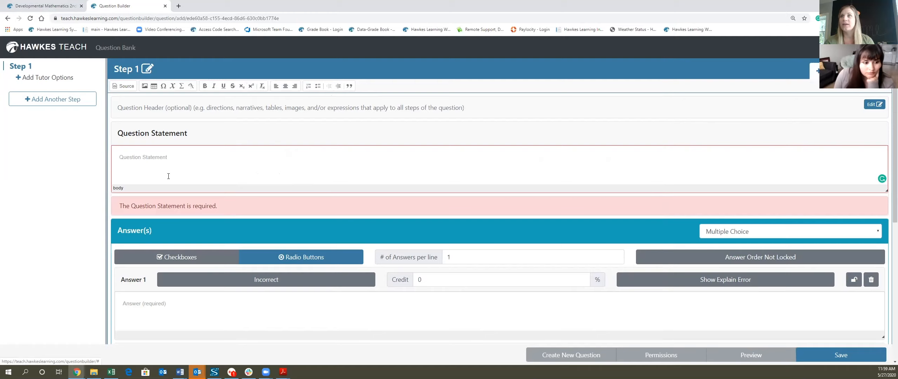
- Insert the expression 2+2= into the Question Statement using the Expression Builder
{"action": "left_click", "coordinate": [128, 166]}
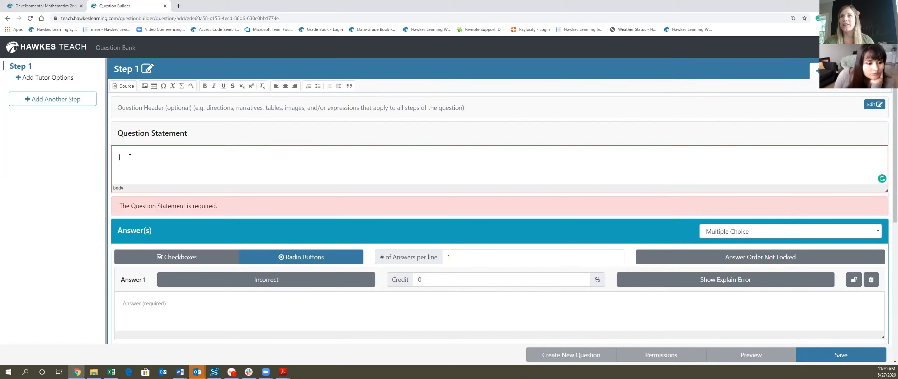
{"action": "left_click", "coordinate": [182, 86]}
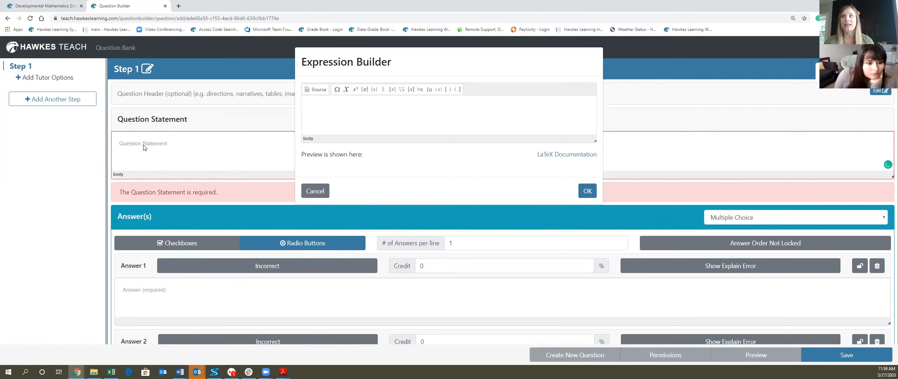
{"action": "type", "text": "2"}
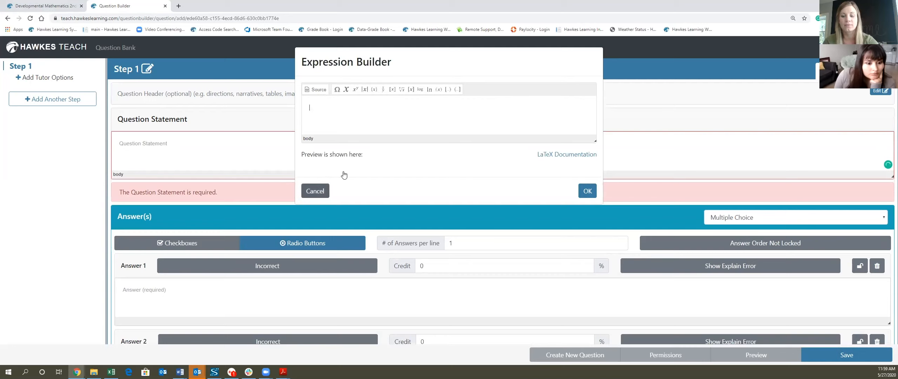
{"action": "type", "text": "+2="}
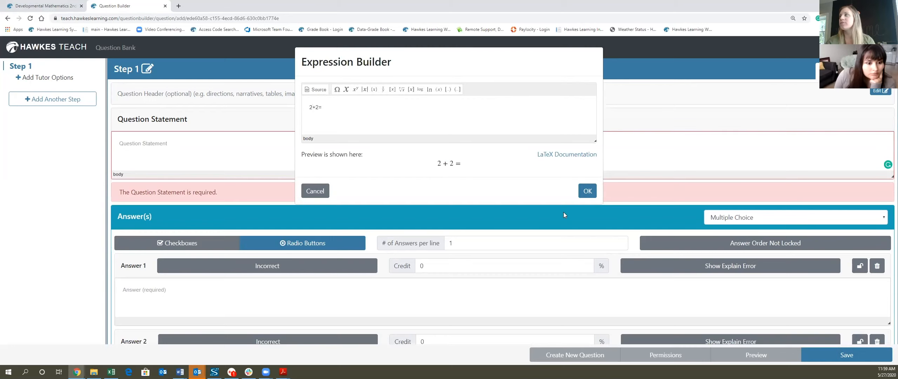
{"action": "left_click", "coordinate": [587, 192]}
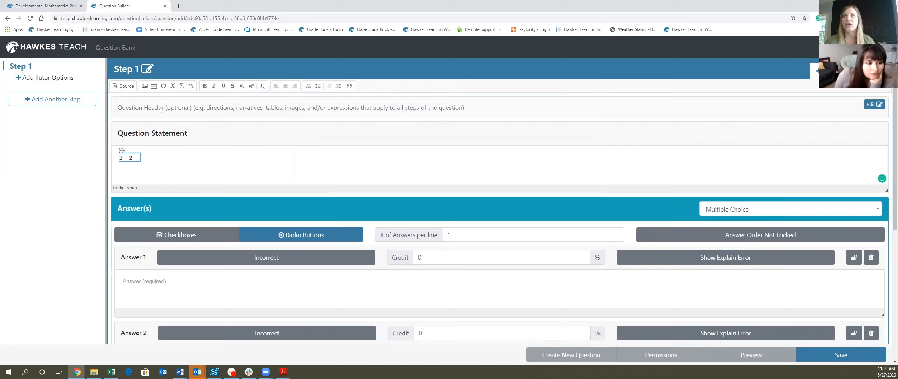
- Replace the first 2 in the question's expression with column A of VariableTable1
{"action": "double_click", "coordinate": [120, 160]}
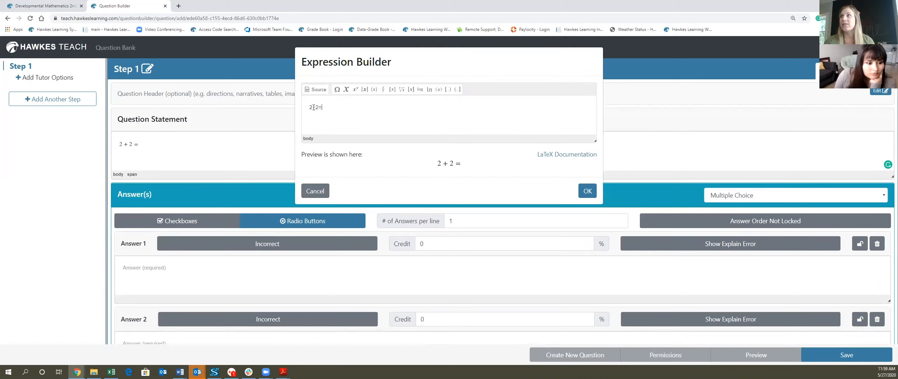
{"action": "left_click_drag", "start_coordinate": [312, 107], "coordinate": [310, 109]}
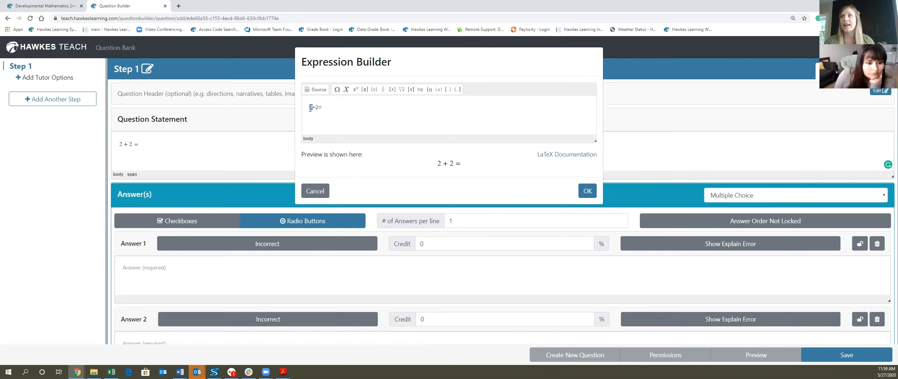
{"action": "left_click", "coordinate": [346, 91]}
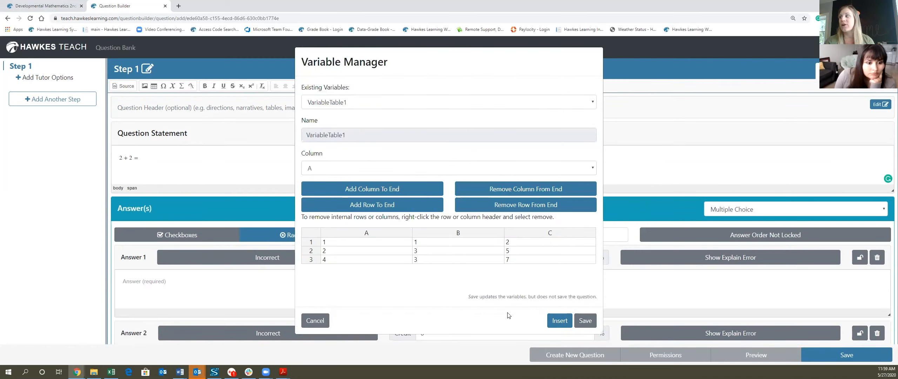
{"action": "left_click", "coordinate": [560, 320]}
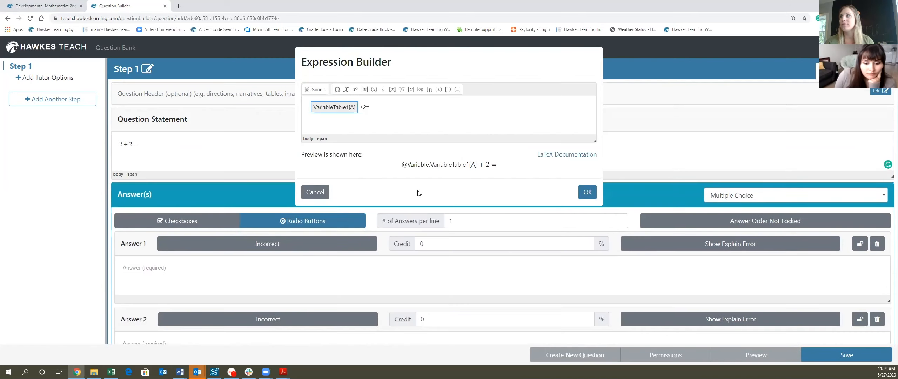
{"action": "left_click", "coordinate": [588, 192]}
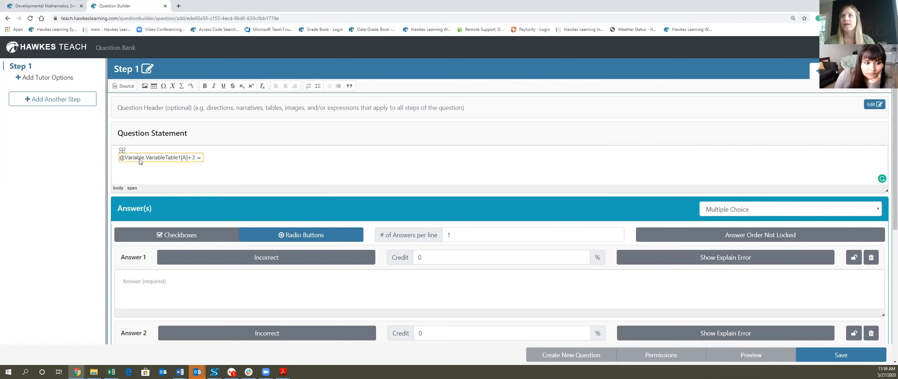
- Replace the remaining 2 in the question's expression with column B of VariableTable1
{"action": "double_click", "coordinate": [195, 159]}
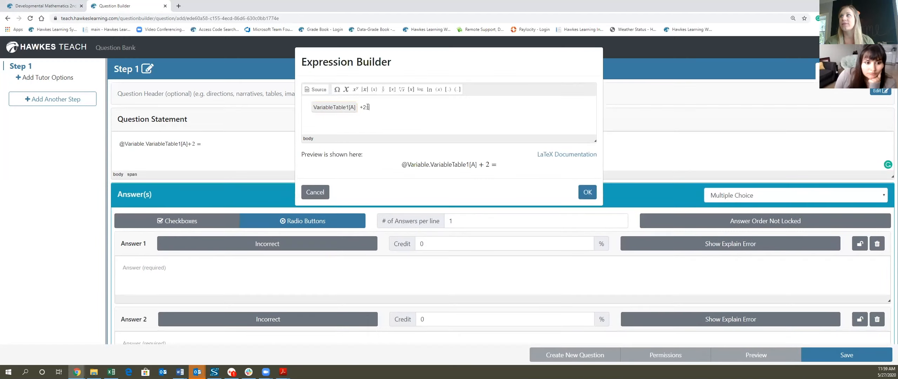
{"action": "double_click", "coordinate": [364, 107]}
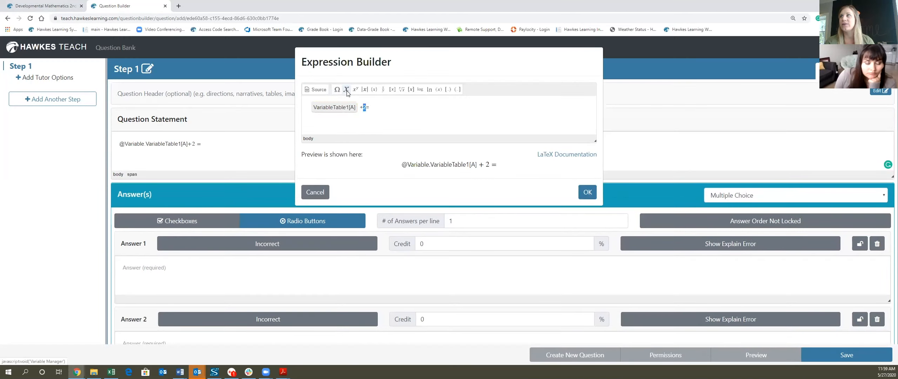
{"action": "left_click", "coordinate": [346, 90]}
{"action": "left_click", "coordinate": [354, 168]}
{"action": "left_click", "coordinate": [343, 189]}
{"action": "left_click", "coordinate": [560, 320]}
{"action": "left_click", "coordinate": [585, 193]}
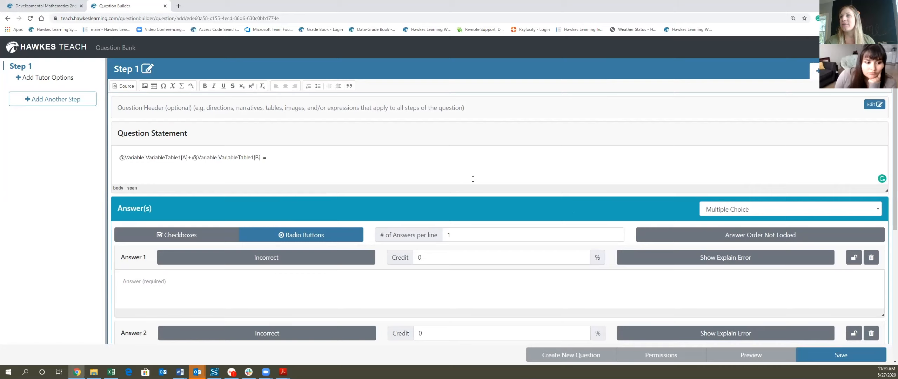
- Insert an expression containing column C of VariableTable1 as Answer 1, and mark that answer as correct
{"action": "scroll", "coordinate": [483, 186], "scroll_direction": "down", "scroll_amount": 1}
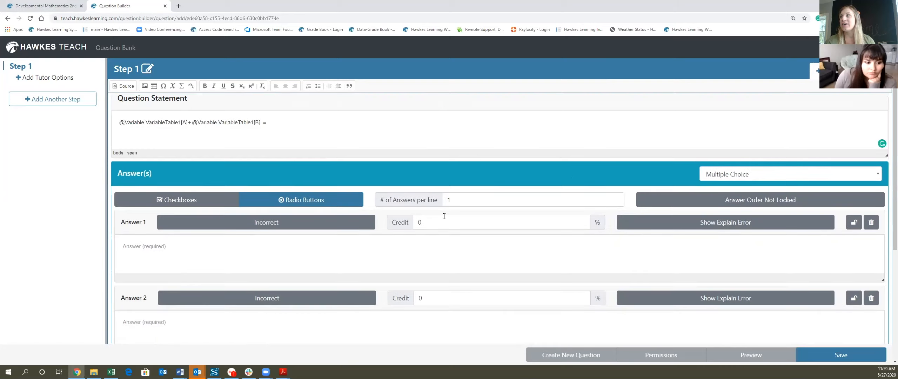
{"action": "left_click", "coordinate": [208, 246]}
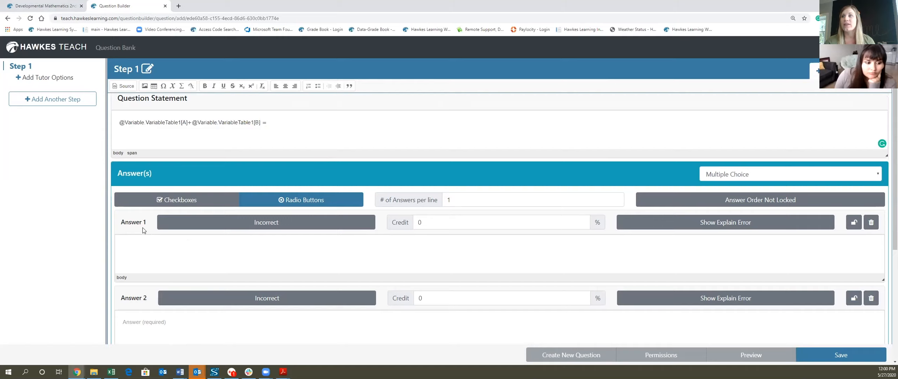
{"action": "left_click", "coordinate": [181, 86]}
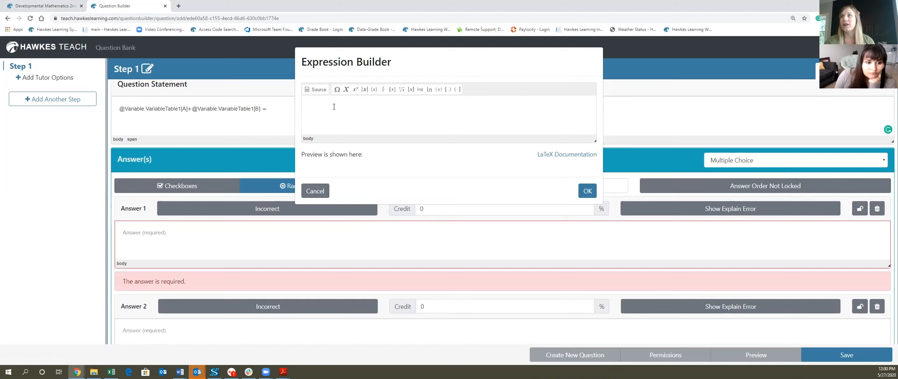
{"action": "left_click", "coordinate": [347, 90]}
{"action": "left_click", "coordinate": [336, 171]}
{"action": "left_click", "coordinate": [329, 198]}
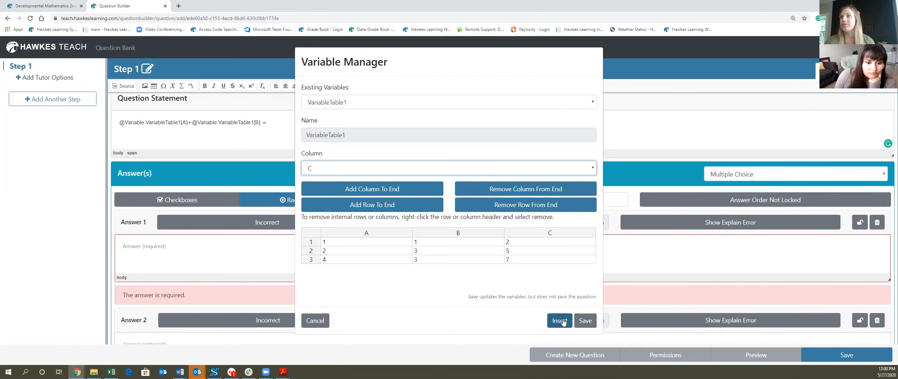
{"action": "left_click", "coordinate": [562, 322]}
{"action": "left_click", "coordinate": [588, 192]}
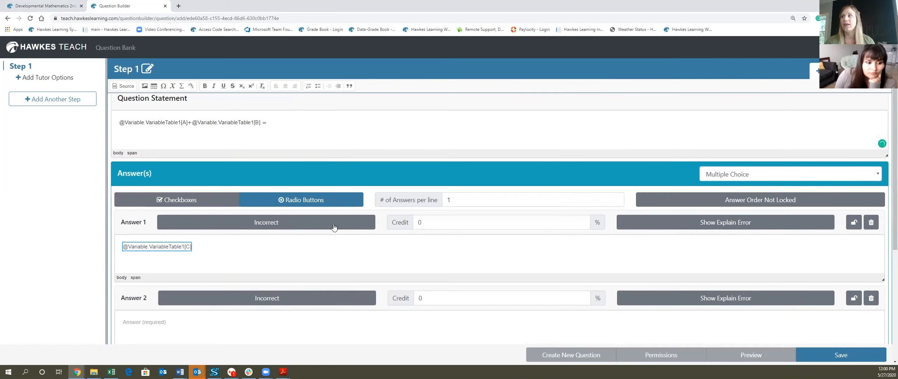
{"action": "left_click", "coordinate": [267, 226]}
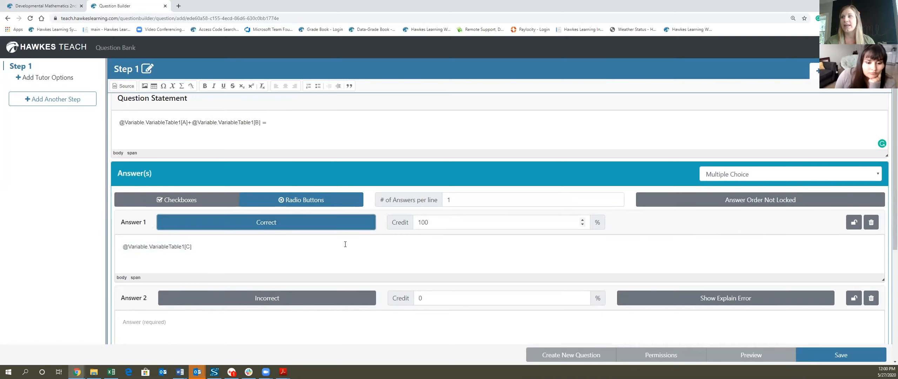
- Set the partial credit for Answer 2 to 50%
{"action": "scroll", "coordinate": [253, 254], "scroll_direction": "down", "scroll_amount": 3}
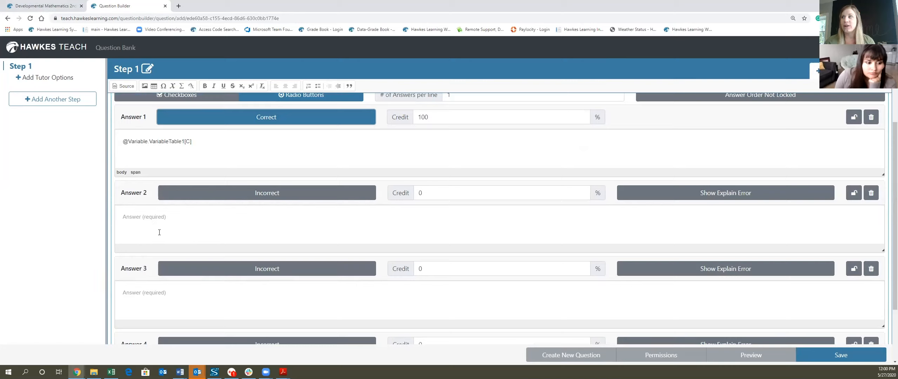
{"action": "double_click", "coordinate": [422, 192]}
{"action": "type", "text": "5"}
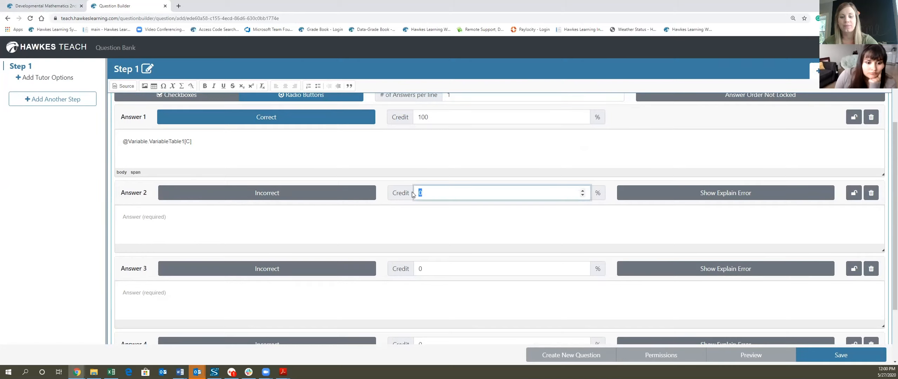
{"action": "type", "text": "0"}
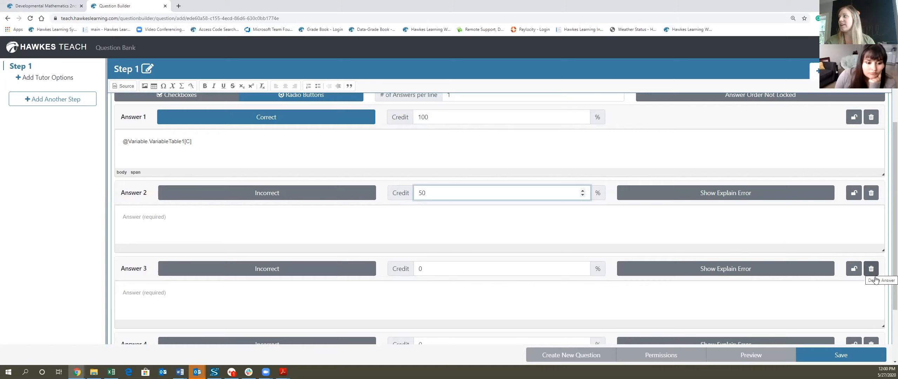
{"action": "scroll", "coordinate": [872, 272], "scroll_direction": "down", "scroll_amount": 2}
{"action": "scroll", "coordinate": [267, 164], "scroll_direction": "up", "scroll_amount": 2}
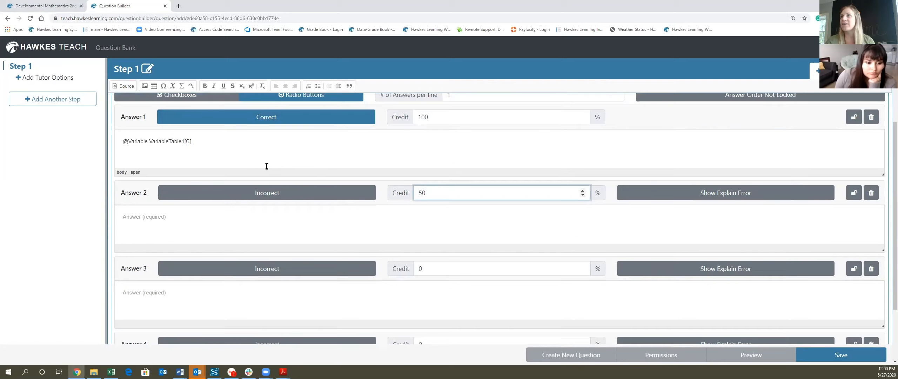
- Switch the multiple-choice answers from radio buttons to checkboxes
{"action": "scroll", "coordinate": [297, 232], "scroll_direction": "up", "scroll_amount": 3}
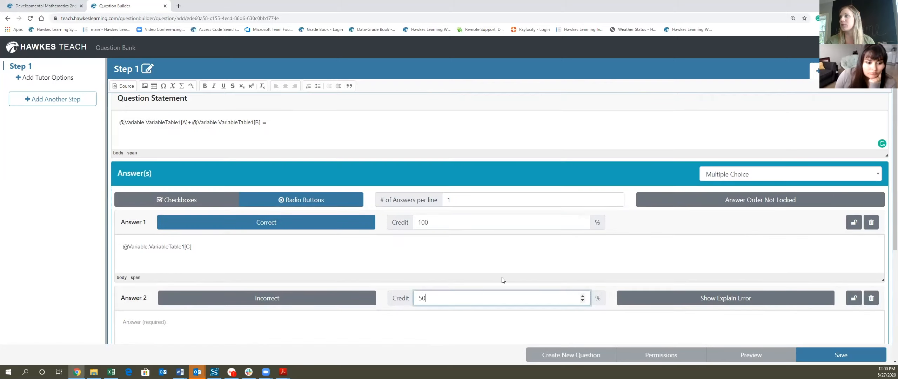
{"action": "left_click", "coordinate": [206, 204]}
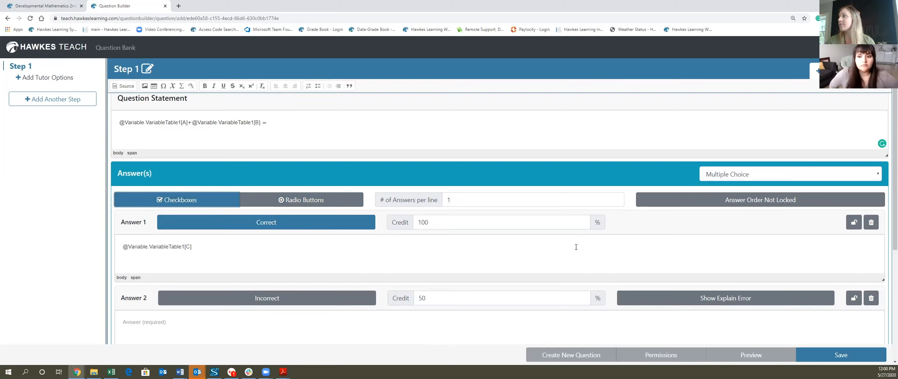
{"action": "scroll", "coordinate": [651, 266], "scroll_direction": "down", "scroll_amount": 1}
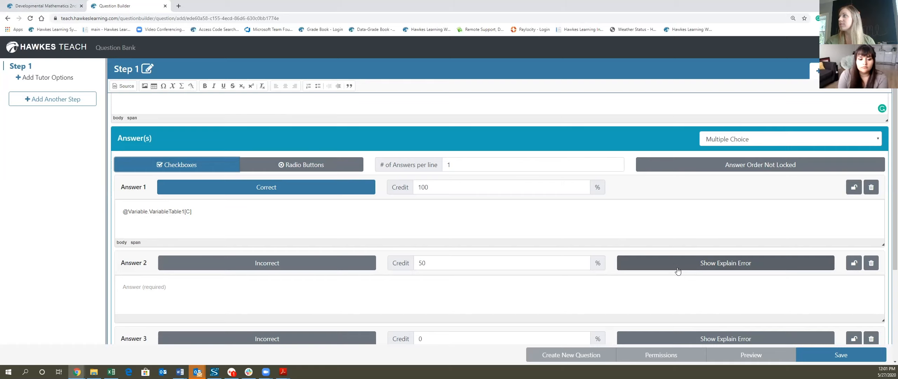
- Change the question's answer type to Free Response and bring up its Answer 1 settings
{"action": "scroll", "coordinate": [677, 271], "scroll_direction": "up", "scroll_amount": 2}
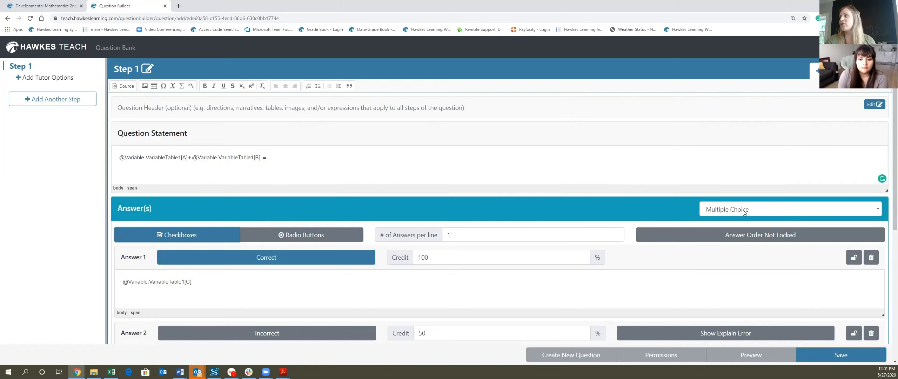
{"action": "left_click", "coordinate": [743, 209]}
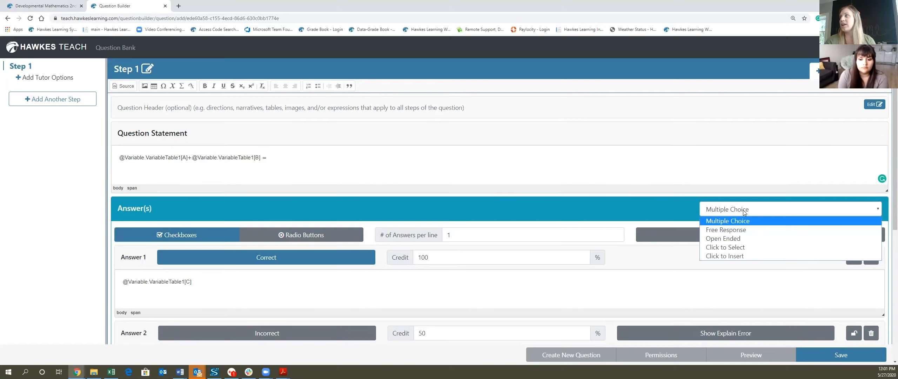
{"action": "left_click", "coordinate": [731, 230]}
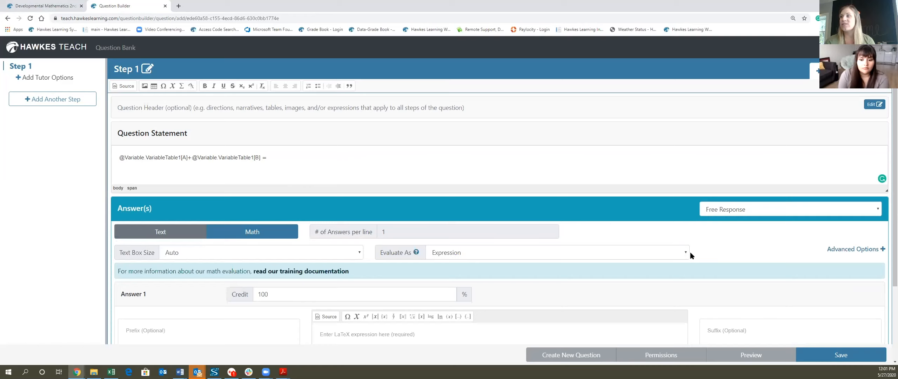
{"action": "scroll", "coordinate": [690, 252], "scroll_direction": "down", "scroll_amount": 1}
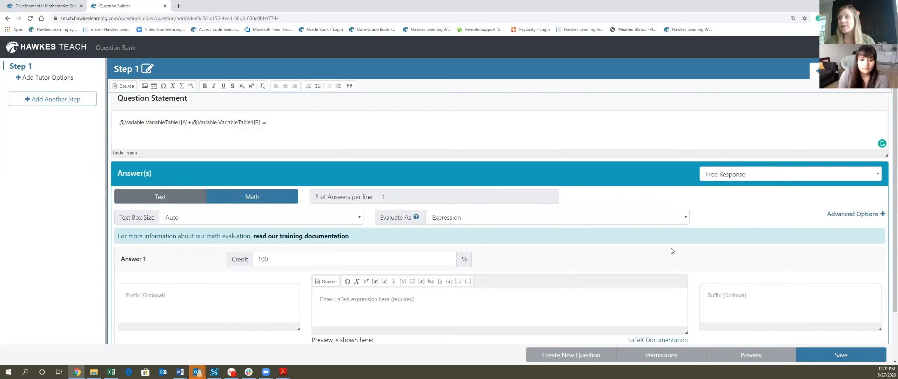
{"action": "scroll", "coordinate": [386, 263], "scroll_direction": "down", "scroll_amount": 1}
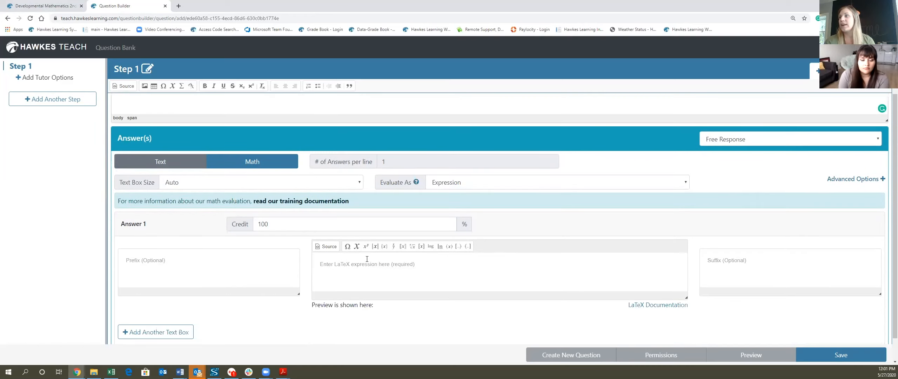
- Replace the trial entry 4 in the Answer 1 expression with column C of VariableTable1
{"action": "left_click", "coordinate": [367, 258]}
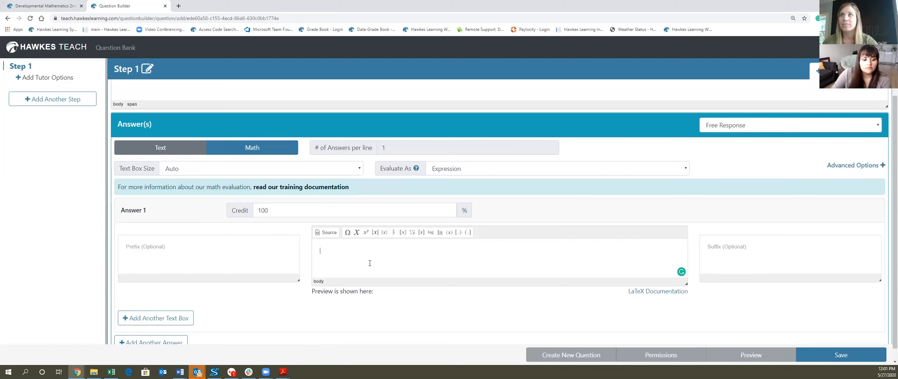
{"action": "scroll", "coordinate": [370, 263], "scroll_direction": "up", "scroll_amount": 1}
{"action": "type", "text": "4"}
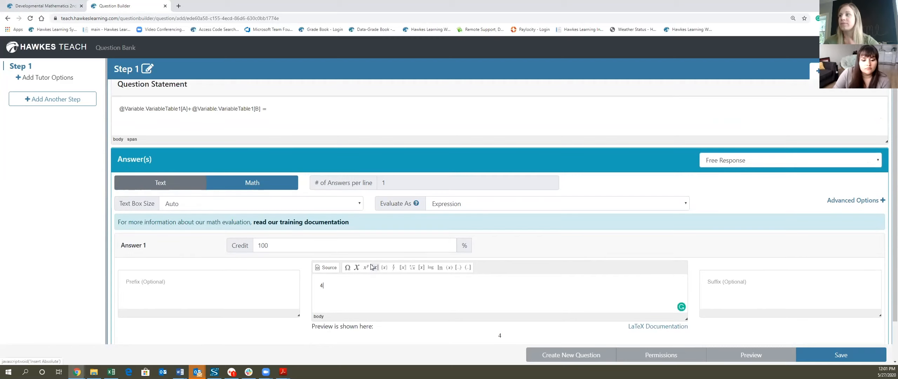
{"action": "double_click", "coordinate": [321, 286]}
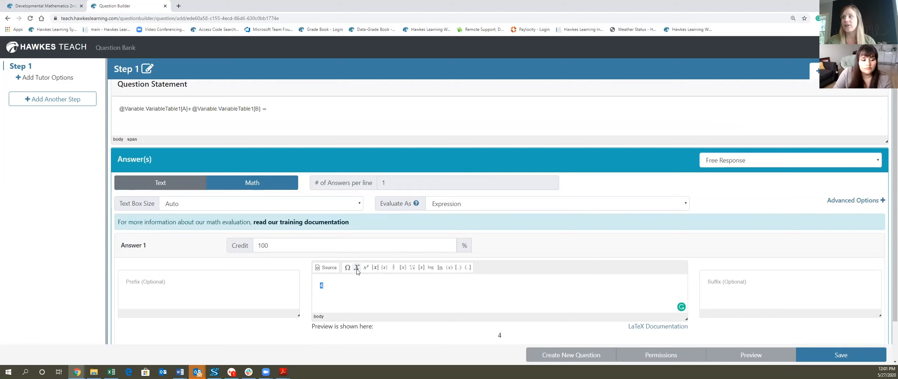
{"action": "left_click", "coordinate": [356, 268]}
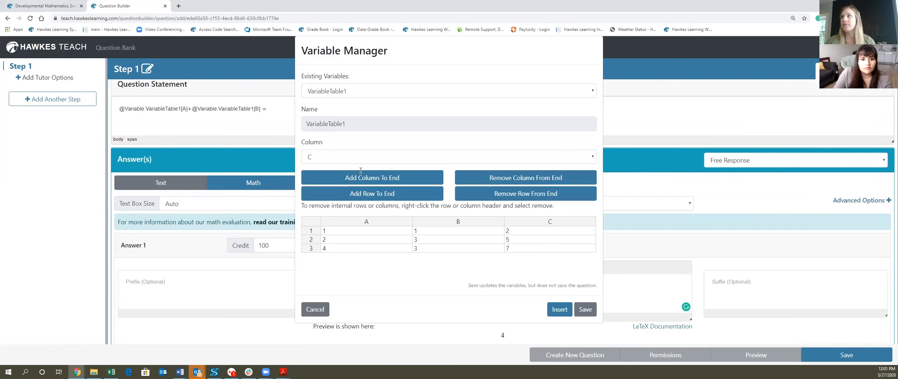
{"action": "left_click", "coordinate": [560, 312]}
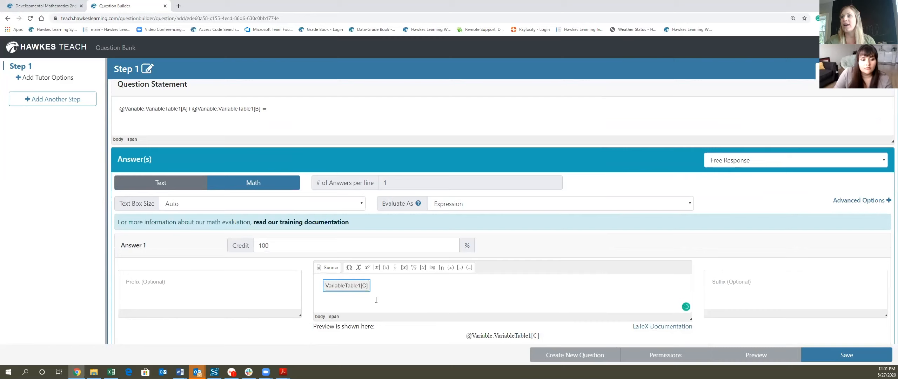
{"action": "scroll", "coordinate": [351, 305], "scroll_direction": "down", "scroll_amount": 1}
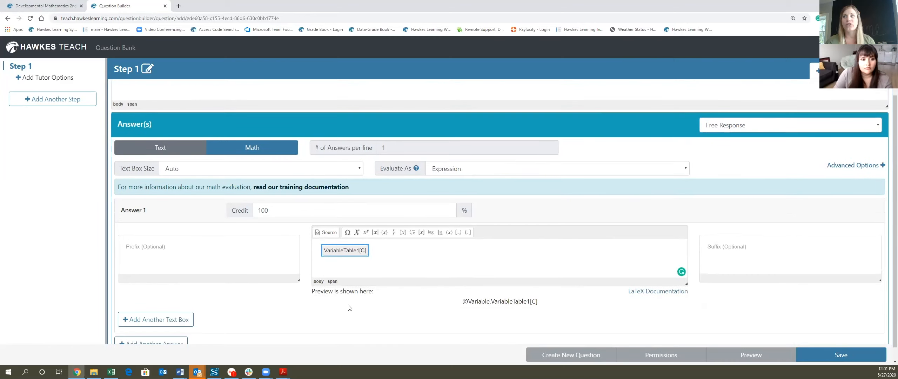
{"action": "scroll", "coordinate": [315, 302], "scroll_direction": "down", "scroll_amount": 1}
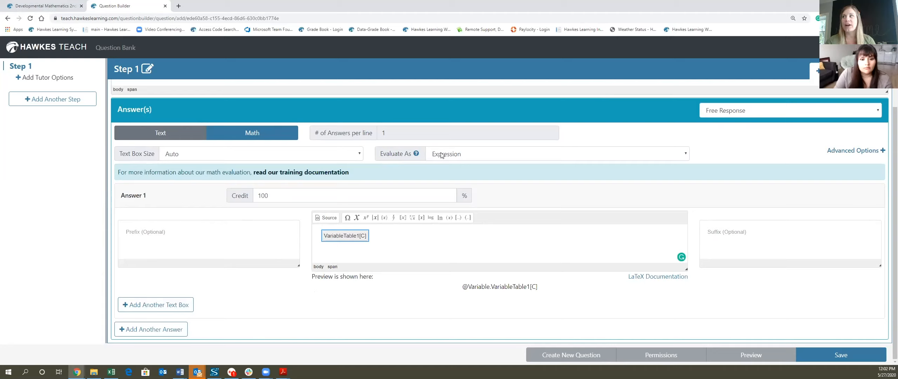
- Examine the evaluation type descriptions, the available Evaluate As options and the math evaluation training documentation
{"action": "left_click", "coordinate": [416, 154]}
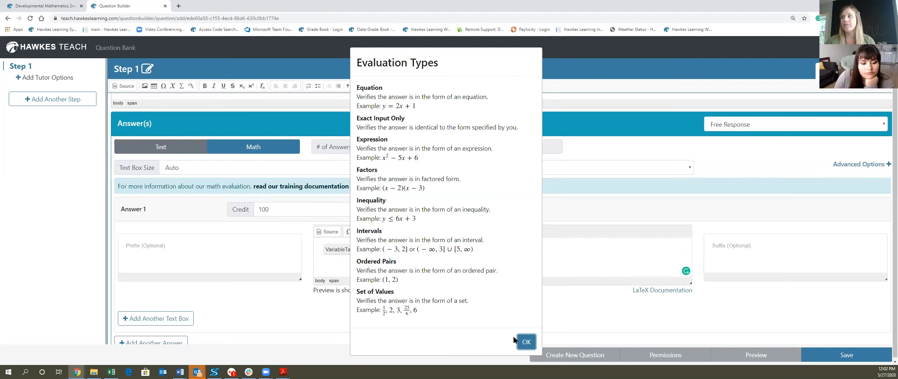
{"action": "left_click", "coordinate": [525, 342]}
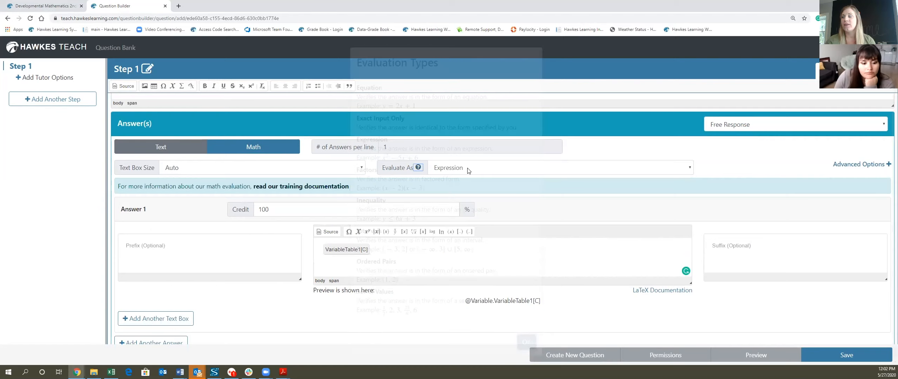
{"action": "left_click", "coordinate": [468, 168]}
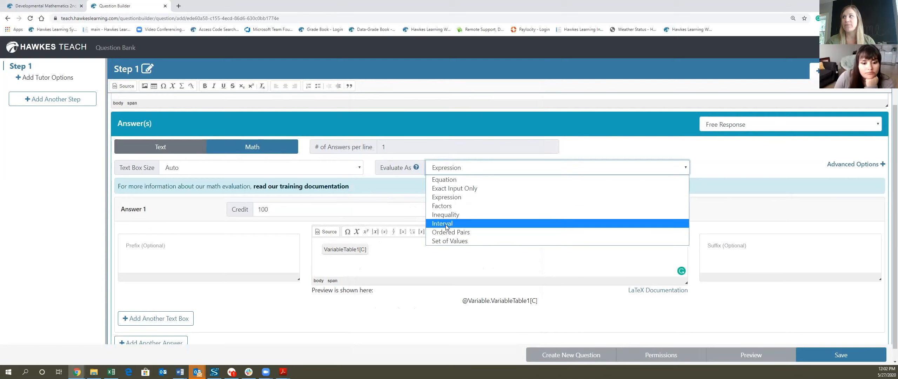
{"action": "left_click", "coordinate": [409, 184]}
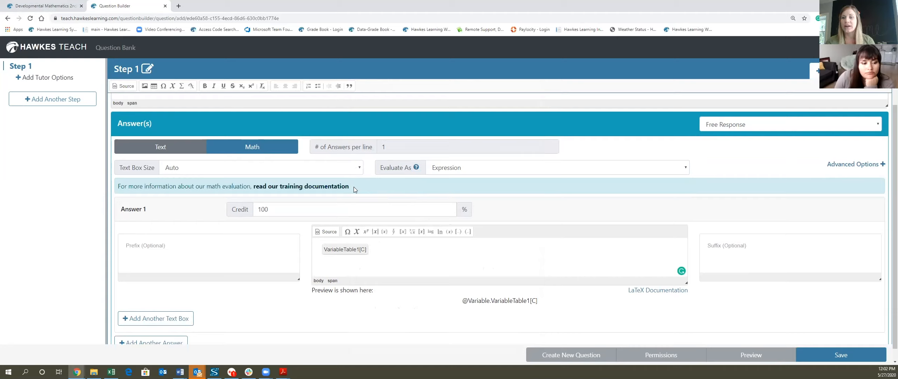
{"action": "left_click", "coordinate": [320, 187]}
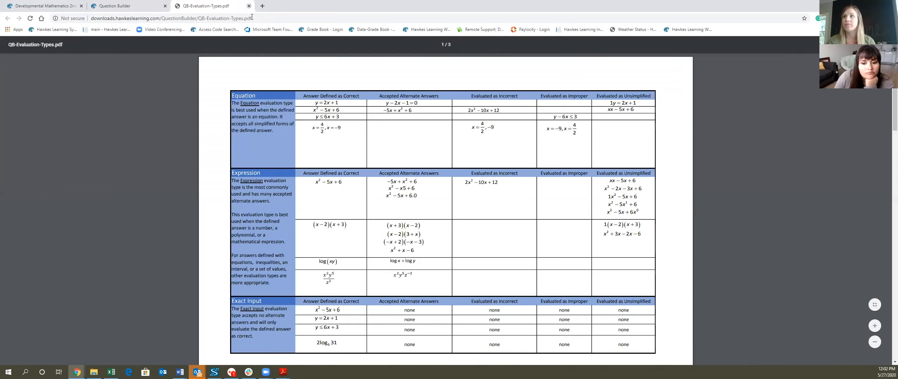
{"action": "left_click", "coordinate": [249, 6]}
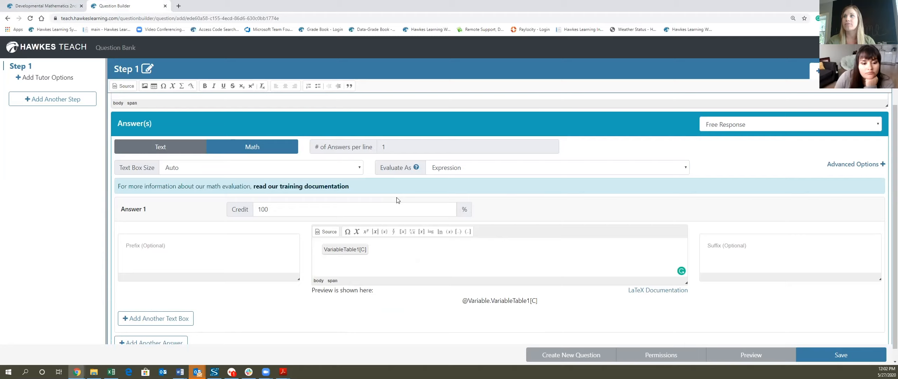
- Change the question's answer type to Open Ended and check which tutor options can be added
{"action": "left_click", "coordinate": [776, 128]}
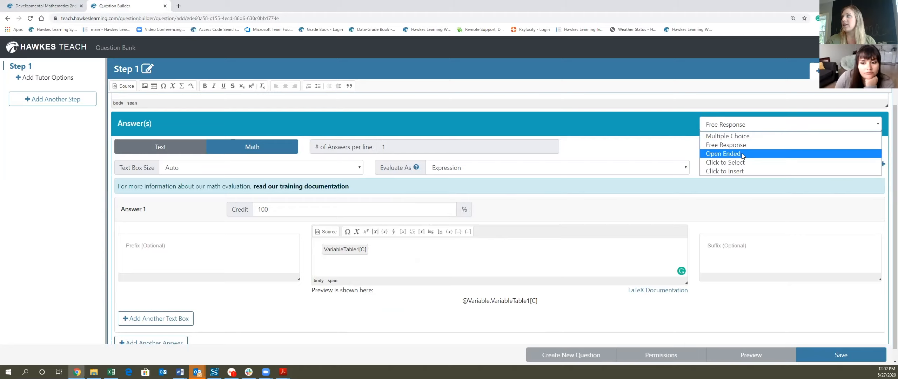
{"action": "left_click", "coordinate": [741, 155]}
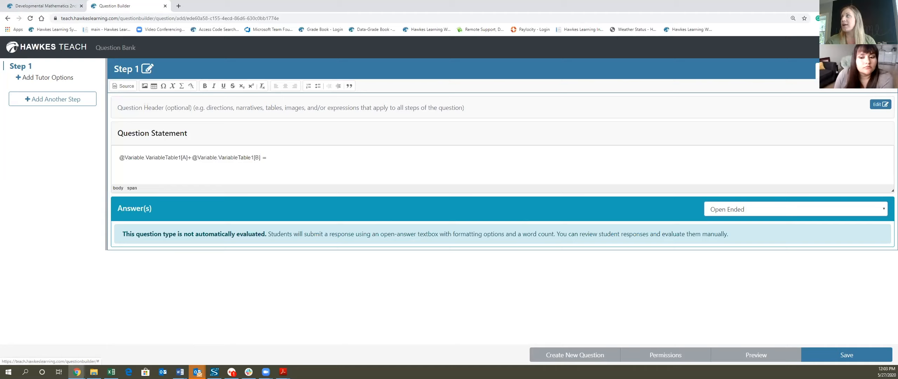
{"action": "left_click", "coordinate": [834, 70]}
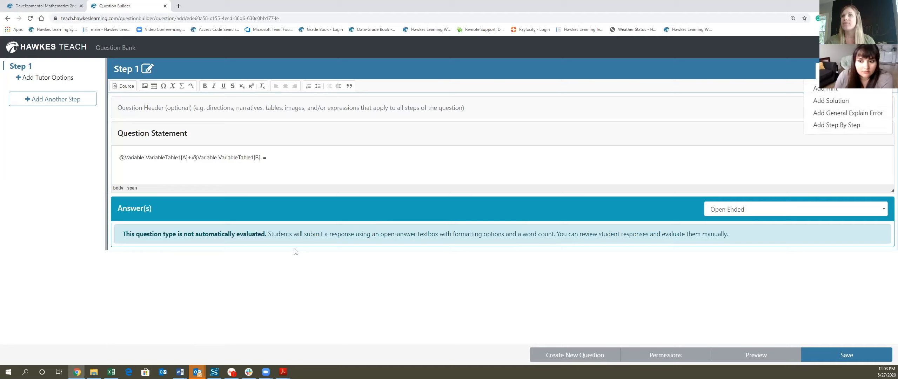
{"action": "left_click", "coordinate": [258, 272]}
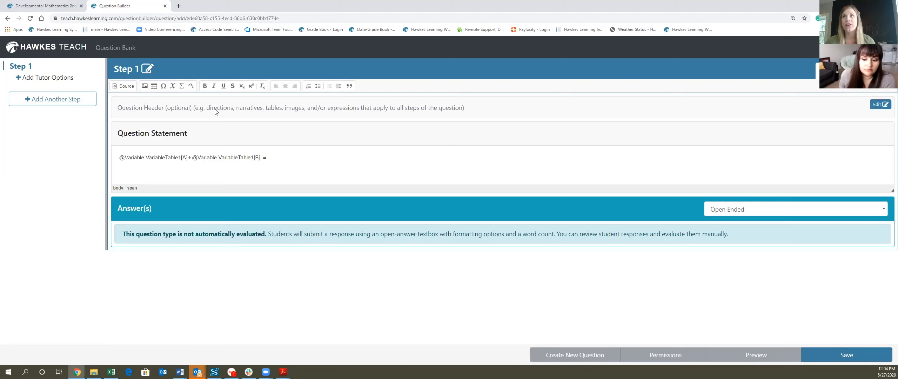
- Return to the Question Bank and open the Identify the radius question in the Circles folder for editing
{"action": "left_click", "coordinate": [110, 50]}
{"action": "left_click", "coordinate": [483, 67]}
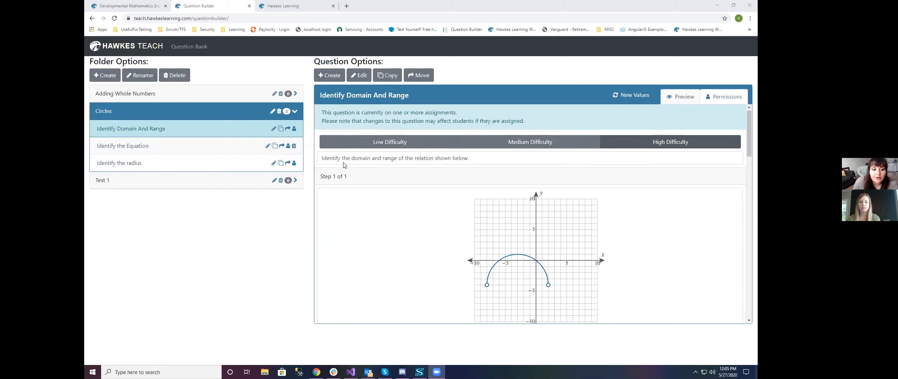
{"action": "scroll", "coordinate": [343, 164], "scroll_direction": "down", "scroll_amount": 2}
{"action": "scroll", "coordinate": [344, 164], "scroll_direction": "up", "scroll_amount": 1}
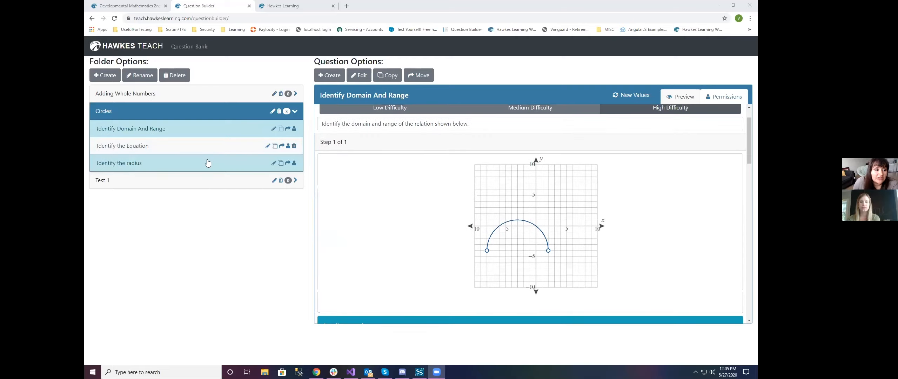
{"action": "left_click", "coordinate": [205, 164]}
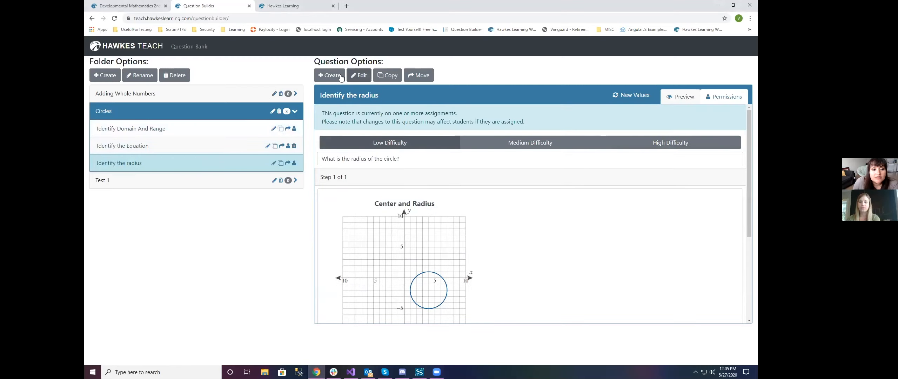
{"action": "left_click", "coordinate": [354, 78]}
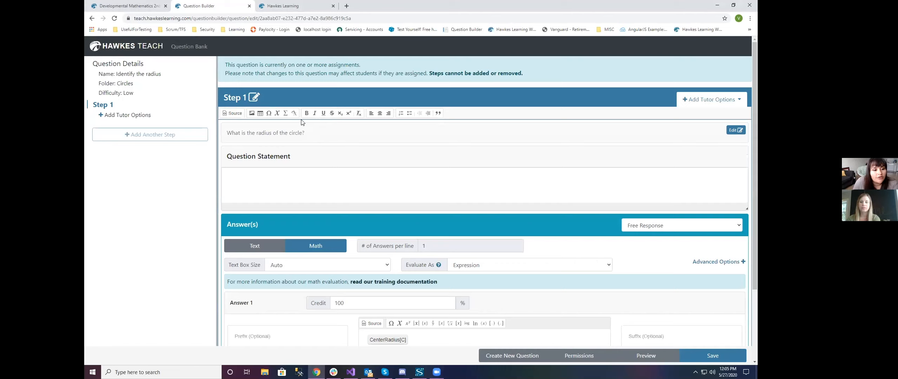
- Look at a blank Graph Builder, and enlarge the Question Statement box to examine the existing circle graph
{"action": "left_click", "coordinate": [294, 113]}
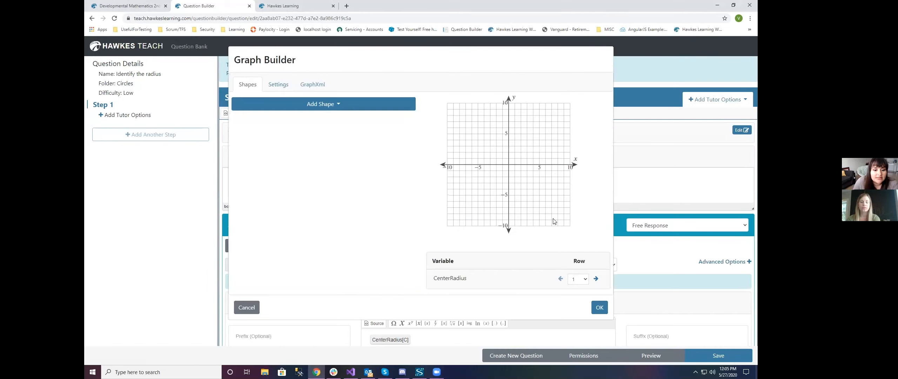
{"action": "left_click", "coordinate": [245, 307]}
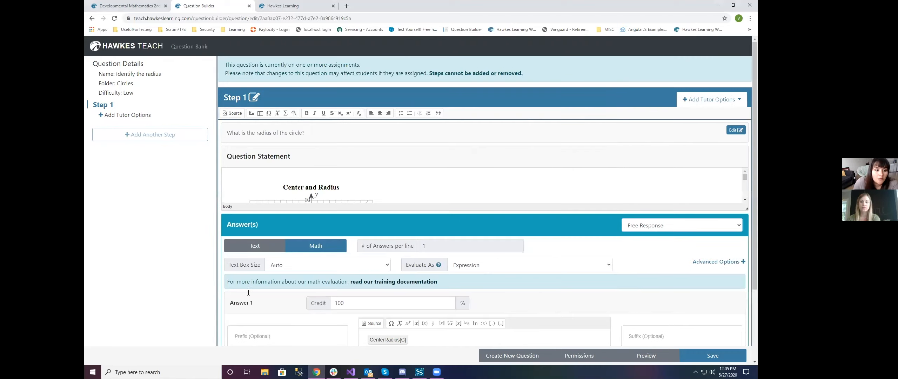
{"action": "scroll", "coordinate": [329, 188], "scroll_direction": "down", "scroll_amount": 3}
{"action": "scroll", "coordinate": [329, 189], "scroll_direction": "down", "scroll_amount": 2}
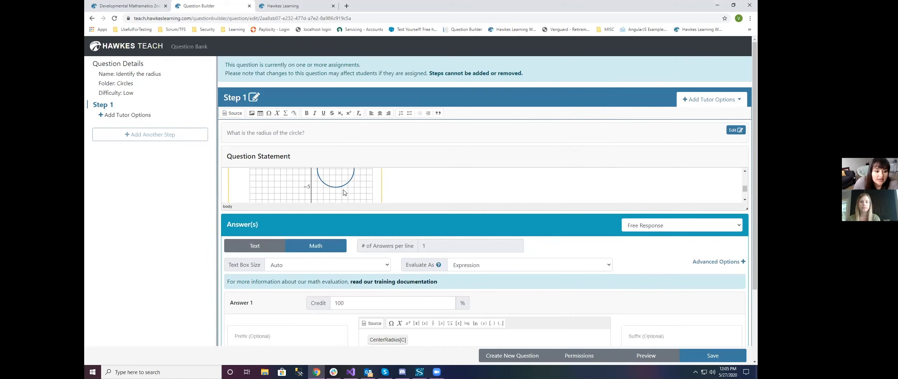
{"action": "left_click_drag", "start_coordinate": [746, 208], "coordinate": [748, 261]}
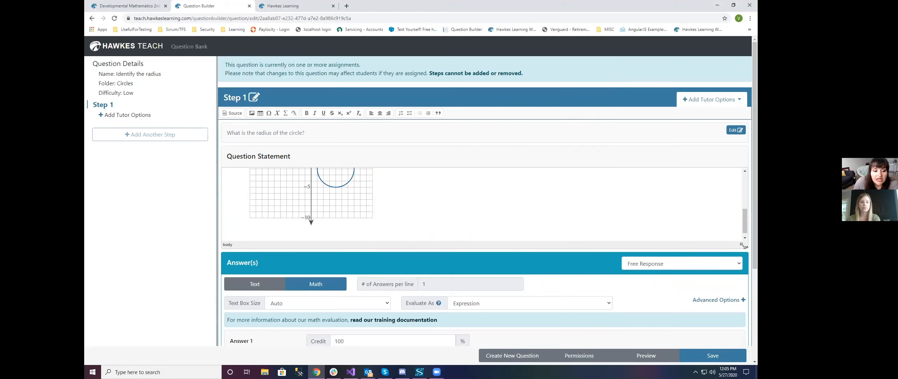
{"action": "scroll", "coordinate": [347, 210], "scroll_direction": "up", "scroll_amount": 5}
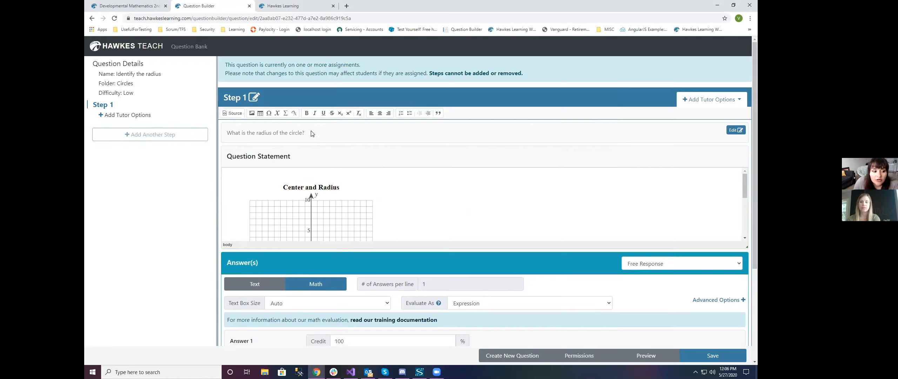
{"action": "scroll", "coordinate": [334, 201], "scroll_direction": "down", "scroll_amount": 2}
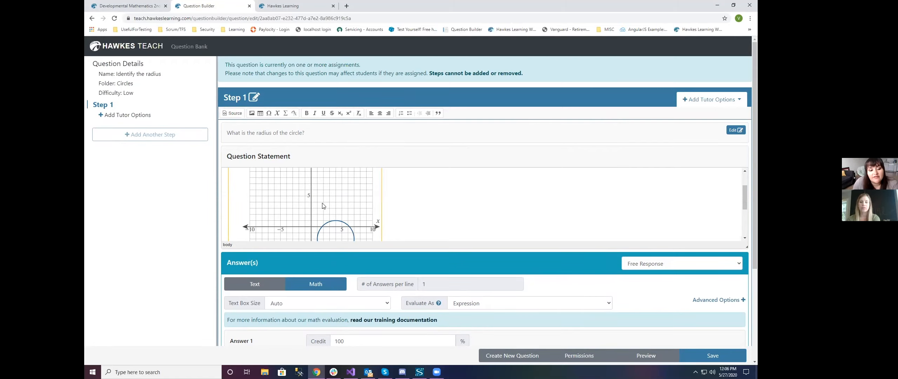
- Inspect the Center and Radius graph in the Graph Builder and compare it with a blank new graph
{"action": "double_click", "coordinate": [327, 203]}
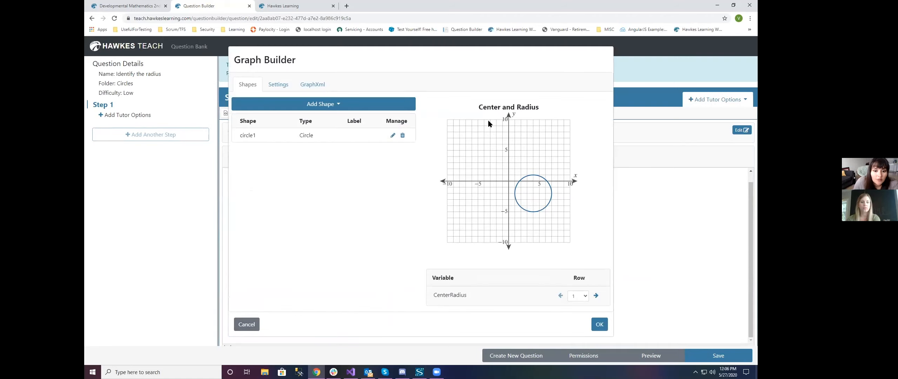
{"action": "left_click", "coordinate": [251, 327]}
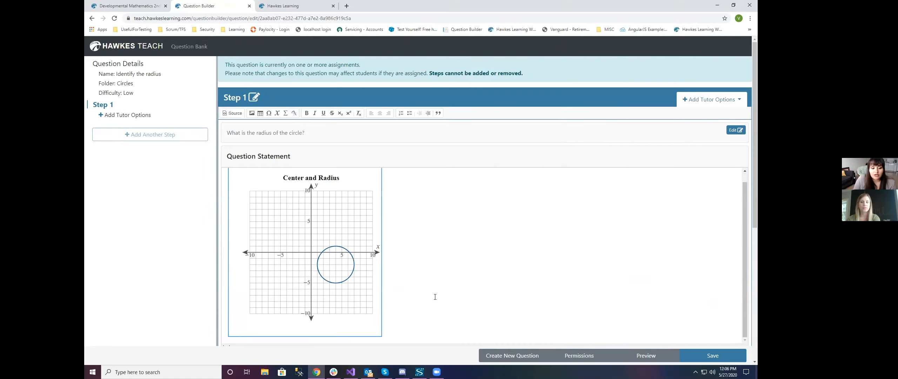
{"action": "left_click", "coordinate": [427, 295]}
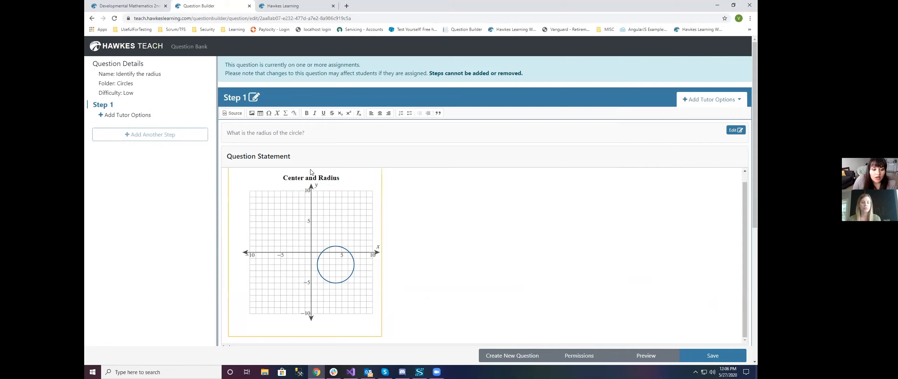
{"action": "left_click", "coordinate": [294, 112]}
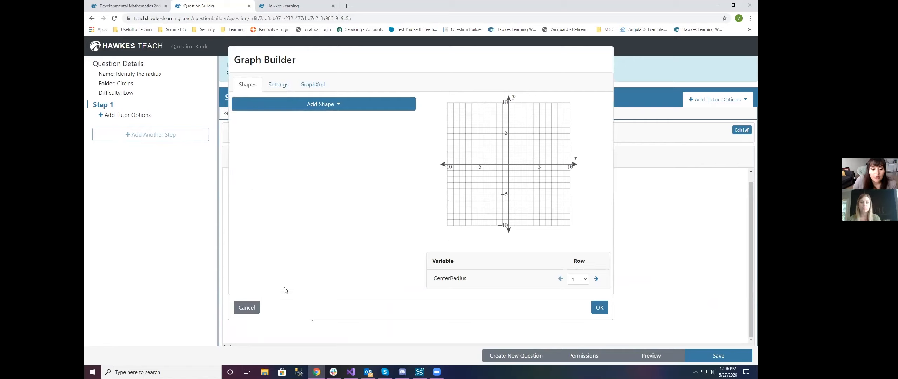
{"action": "left_click", "coordinate": [245, 308]}
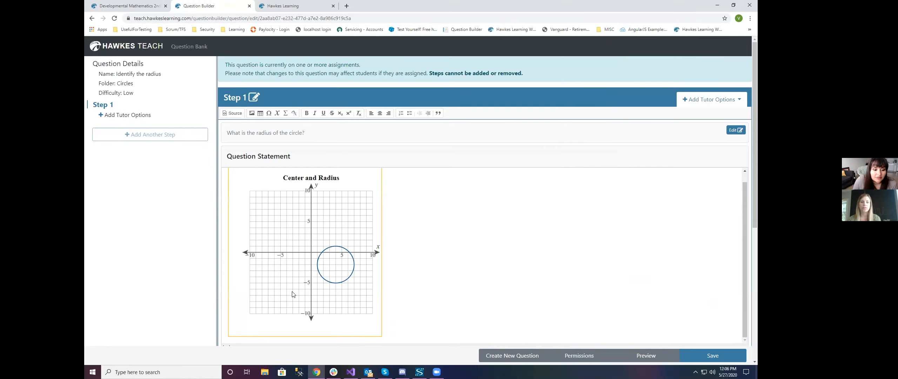
- Reopen the Center and Radius graph and examine the definition and display settings of its circle1 shape
{"action": "double_click", "coordinate": [315, 238]}
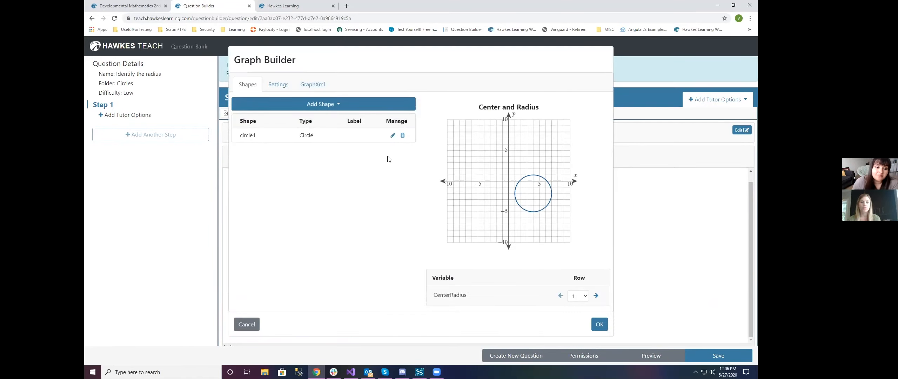
{"action": "left_click", "coordinate": [393, 137]}
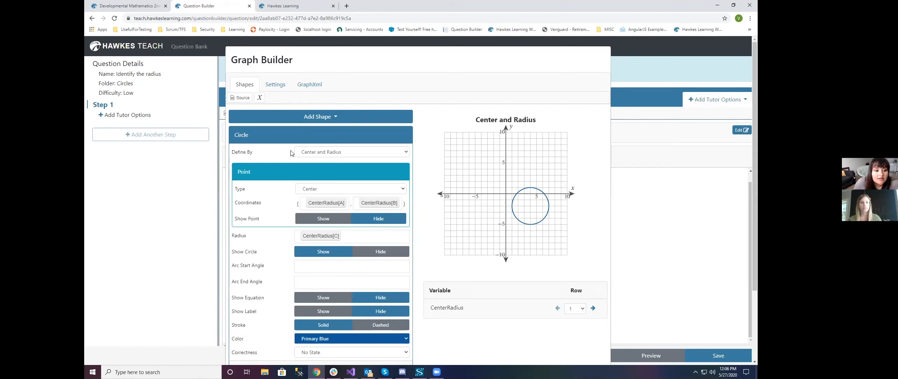
{"action": "scroll", "coordinate": [340, 157], "scroll_direction": "down", "scroll_amount": 5}
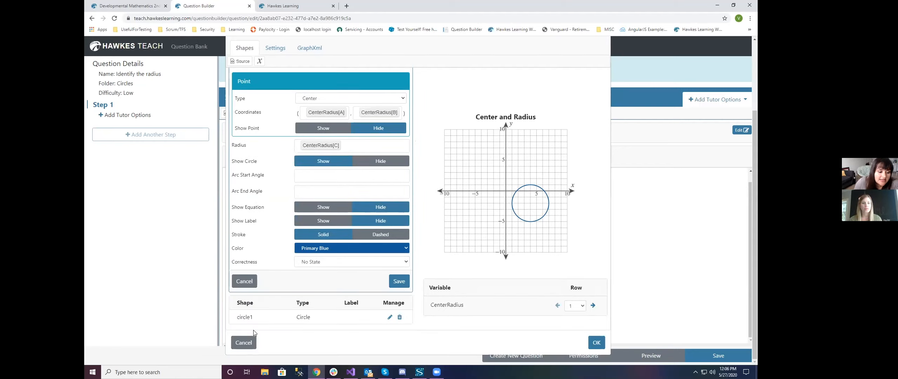
- Leave circle1's definition without saving and review the graph's size, gridline and axis settings
{"action": "left_click", "coordinate": [255, 282]}
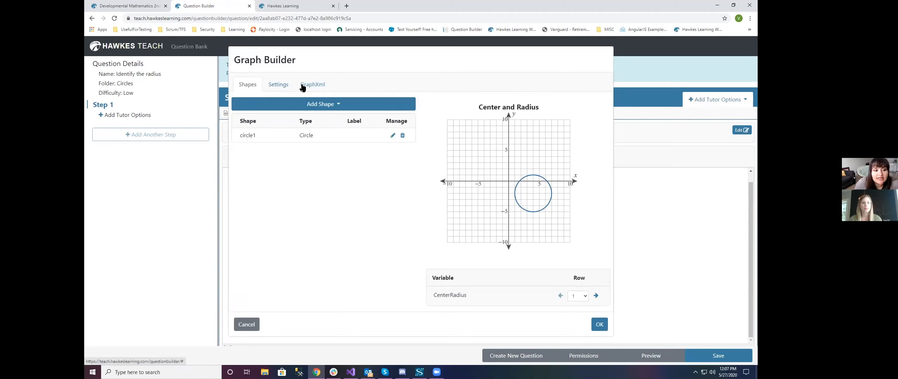
{"action": "left_click", "coordinate": [275, 86]}
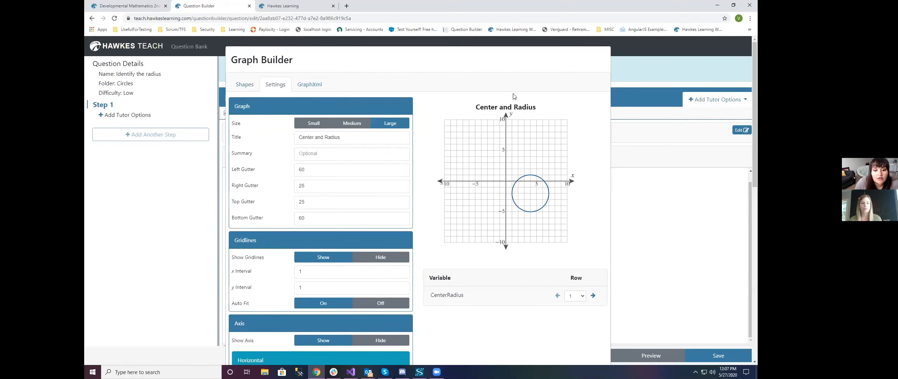
{"action": "scroll", "coordinate": [523, 262], "scroll_direction": "down", "scroll_amount": 4}
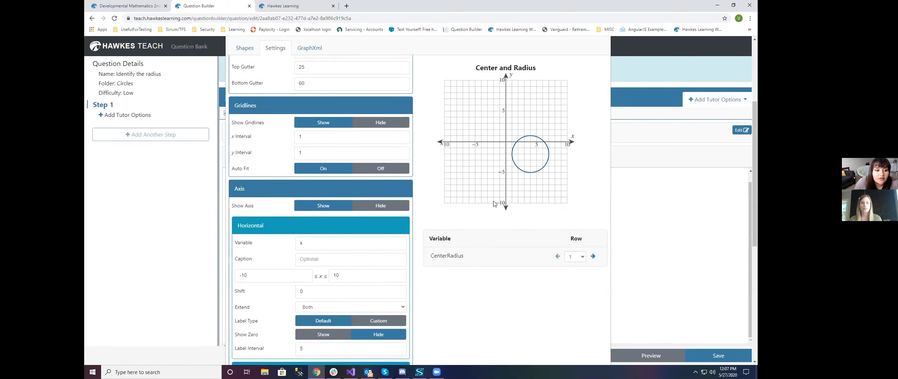
{"action": "scroll", "coordinate": [494, 203], "scroll_direction": "up", "scroll_amount": 3}
{"action": "scroll", "coordinate": [277, 299], "scroll_direction": "down", "scroll_amount": 1}
- Try a different x interval for the graph's gridlines and set it back to 1
{"action": "left_click_drag", "start_coordinate": [306, 201], "coordinate": [294, 199]}
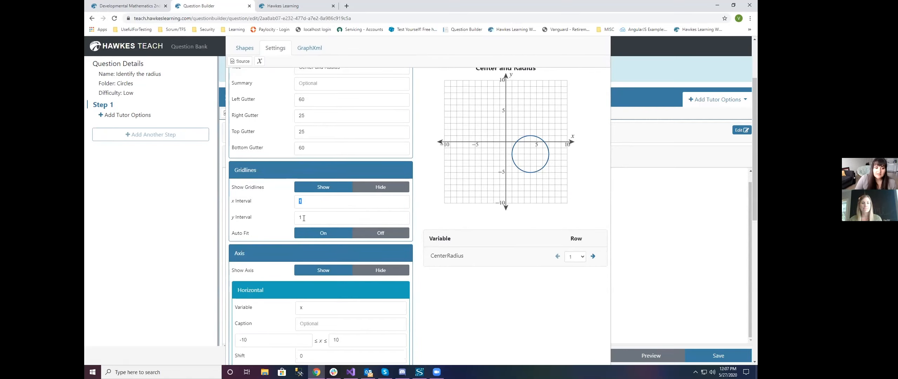
{"action": "type", "text": "5"}
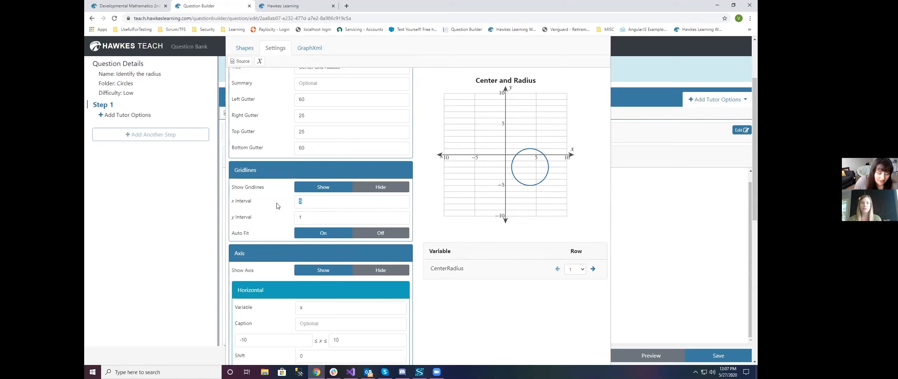
{"action": "key", "text": "BackSpace"}
{"action": "type", "text": "1"}
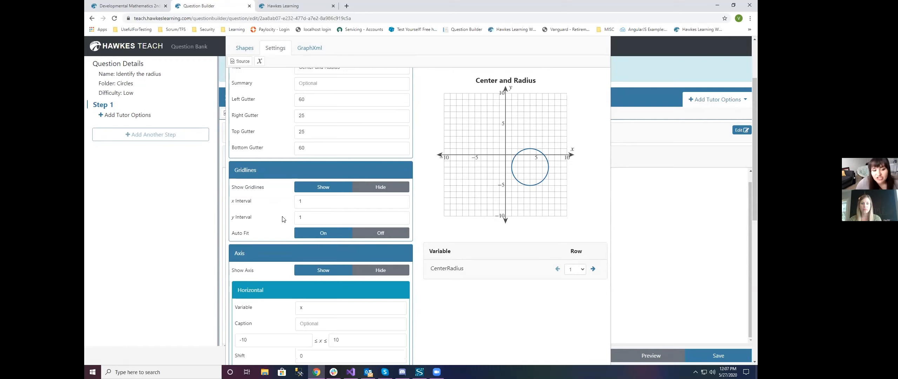
{"action": "scroll", "coordinate": [279, 234], "scroll_direction": "down", "scroll_amount": 1}
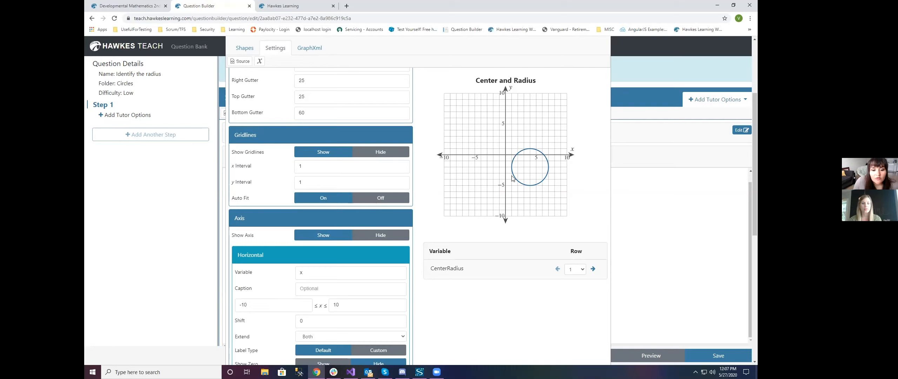
- Change the graph's title to Teaching Graphs
{"action": "scroll", "coordinate": [314, 195], "scroll_direction": "up", "scroll_amount": 2}
{"action": "scroll", "coordinate": [314, 194], "scroll_direction": "up", "scroll_amount": 2}
{"action": "left_click_drag", "start_coordinate": [341, 154], "coordinate": [271, 157]}
{"action": "type", "text": "Teaching Graphs"}
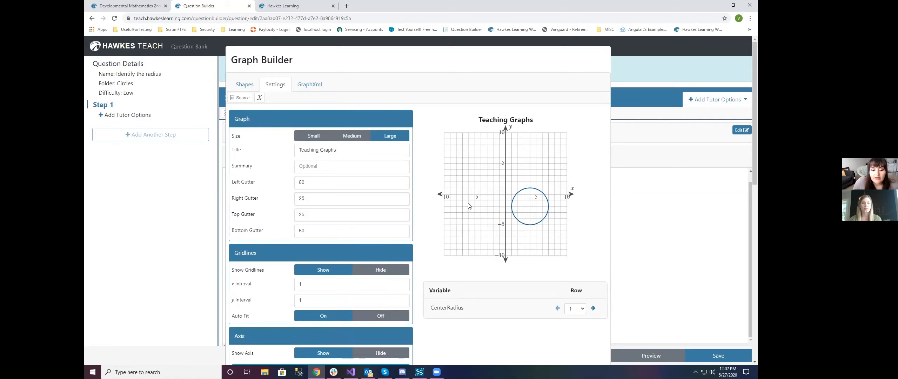
- Review the graph's gridline settings and the horizontal and vertical axis settings
{"action": "scroll", "coordinate": [448, 239], "scroll_direction": "down", "scroll_amount": 4}
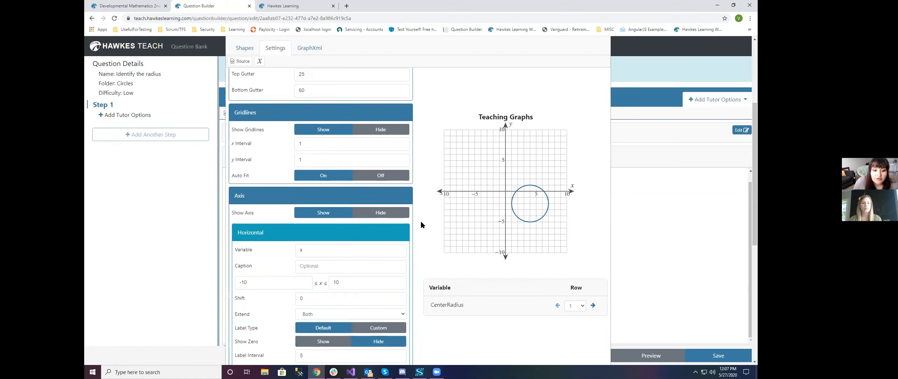
{"action": "scroll", "coordinate": [421, 221], "scroll_direction": "up", "scroll_amount": 4}
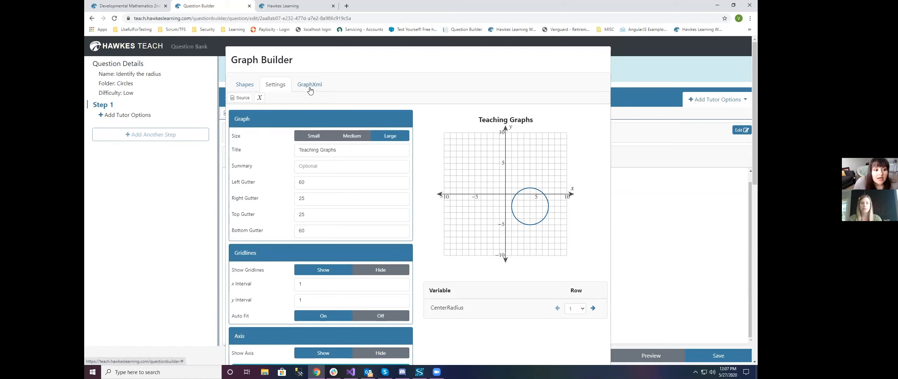
{"action": "scroll", "coordinate": [275, 197], "scroll_direction": "down", "scroll_amount": 6}
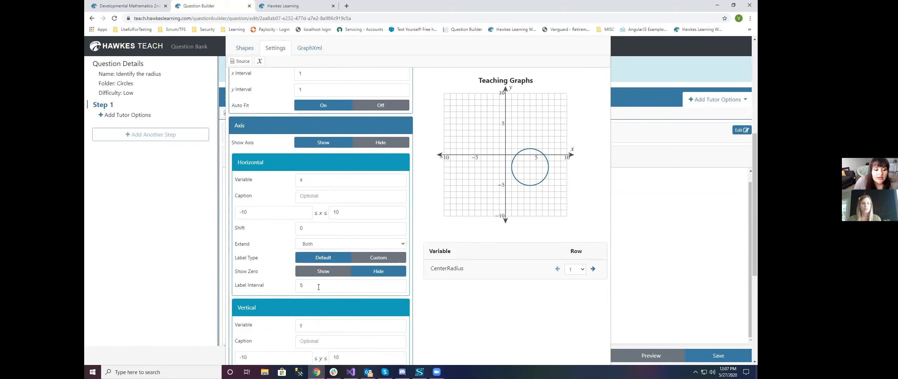
{"action": "scroll", "coordinate": [319, 287], "scroll_direction": "down", "scroll_amount": 2}
{"action": "scroll", "coordinate": [318, 287], "scroll_direction": "up", "scroll_amount": 4}
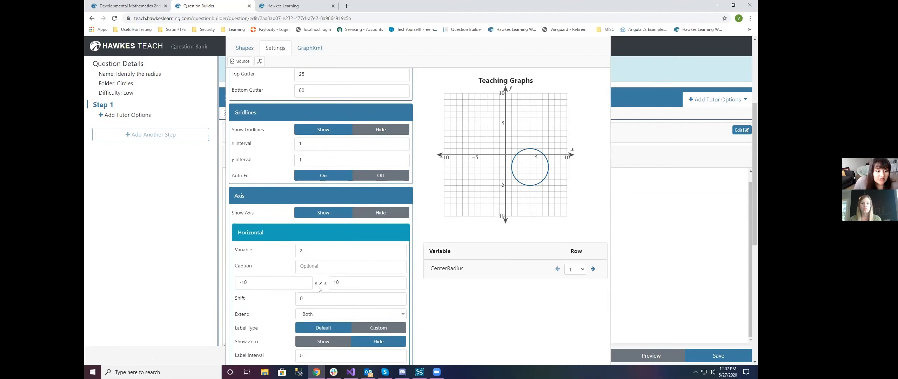
{"action": "scroll", "coordinate": [319, 288], "scroll_direction": "up", "scroll_amount": 4}
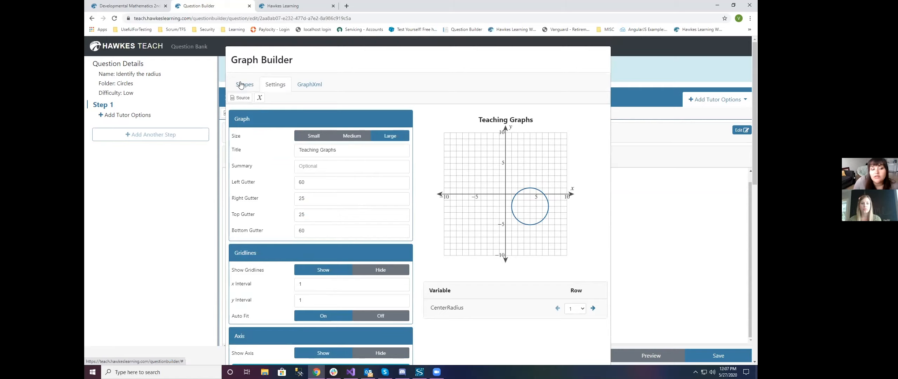
- Shorten the grid caption to Teaching in the graph's XML definition and apply it to the preview
{"action": "left_click", "coordinate": [314, 87]}
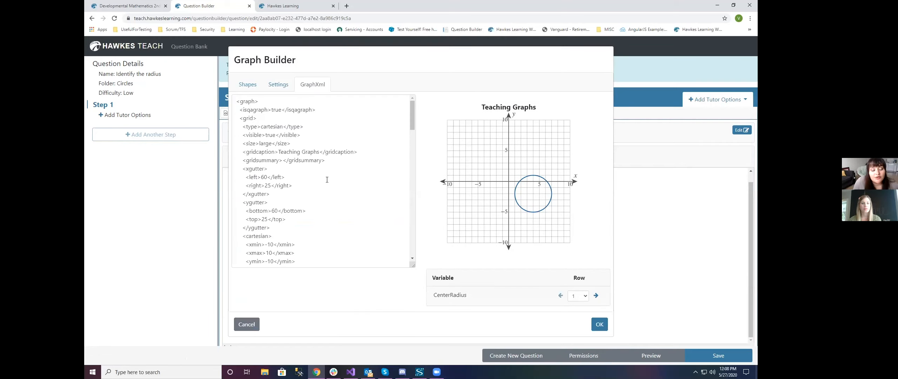
{"action": "scroll", "coordinate": [297, 237], "scroll_direction": "down", "scroll_amount": 3}
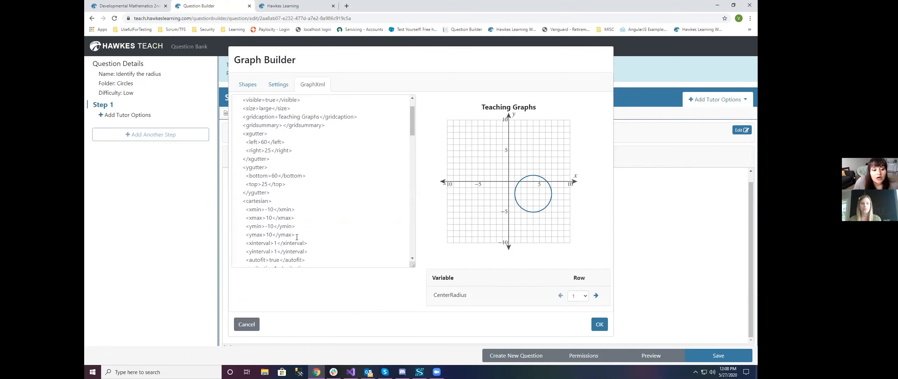
{"action": "scroll", "coordinate": [280, 158], "scroll_direction": "down", "scroll_amount": 3}
{"action": "scroll", "coordinate": [296, 210], "scroll_direction": "up", "scroll_amount": 5}
{"action": "scroll", "coordinate": [296, 210], "scroll_direction": "up", "scroll_amount": 1}
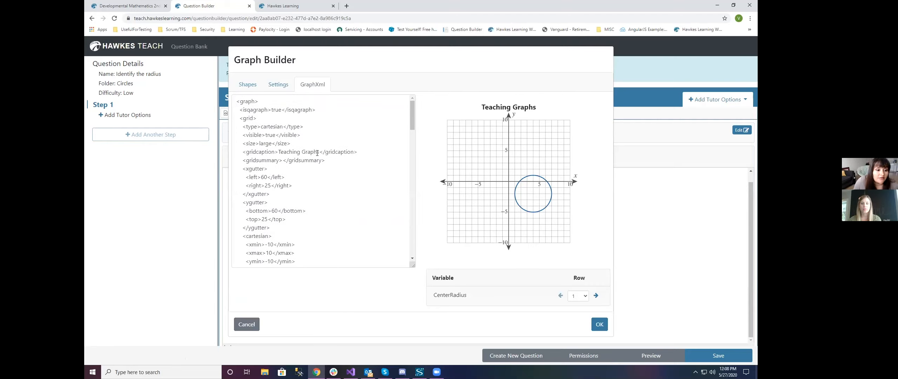
{"action": "double_click", "coordinate": [316, 152]}
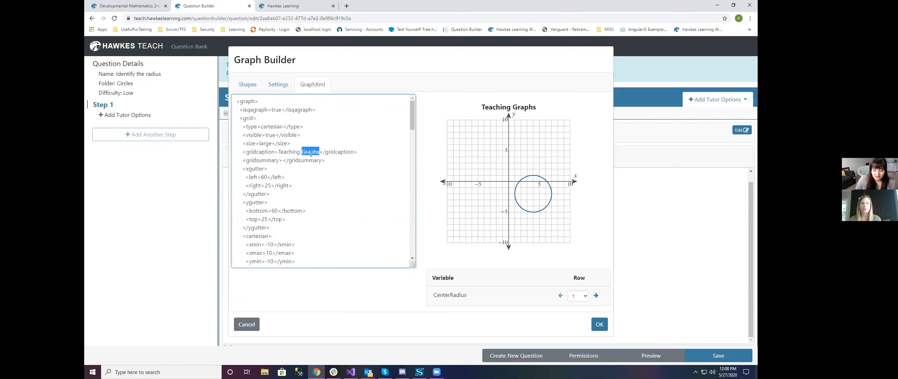
{"action": "key", "text": "BackSpace"}
{"action": "key", "text": "BackSpace"}
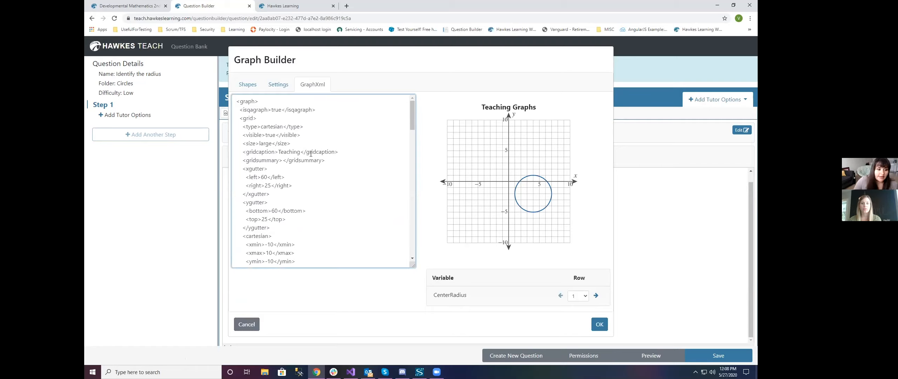
{"action": "left_click", "coordinate": [430, 181]}
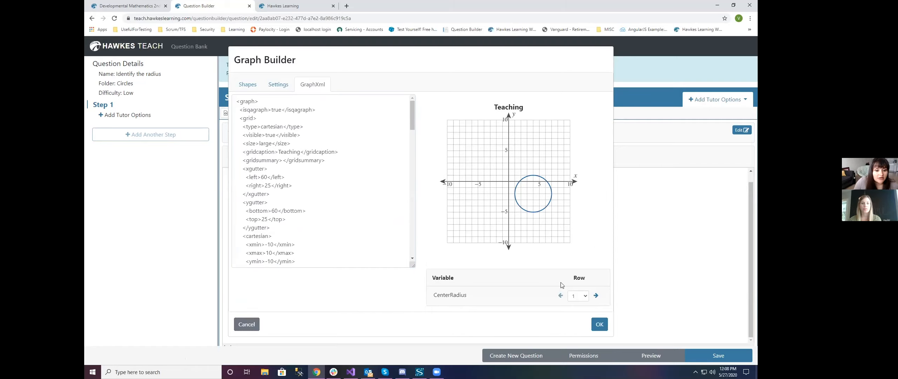
- Examine the axis entries in the graph's XML and the list of shape types that can be added
{"action": "scroll", "coordinate": [254, 171], "scroll_direction": "down", "scroll_amount": 13}
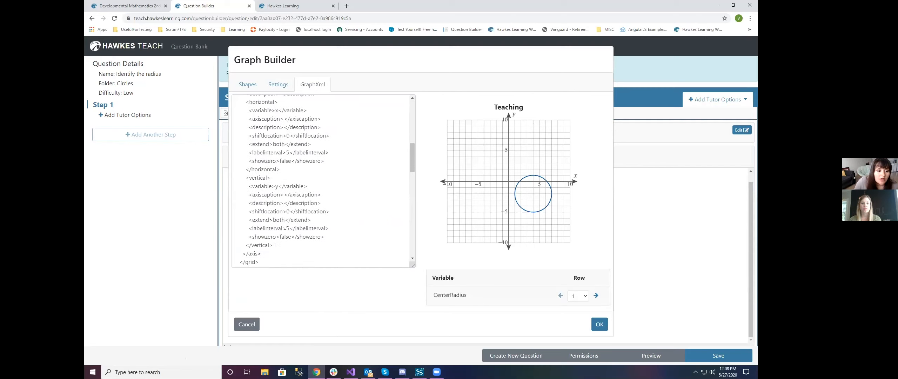
{"action": "scroll", "coordinate": [289, 232], "scroll_direction": "up", "scroll_amount": 13}
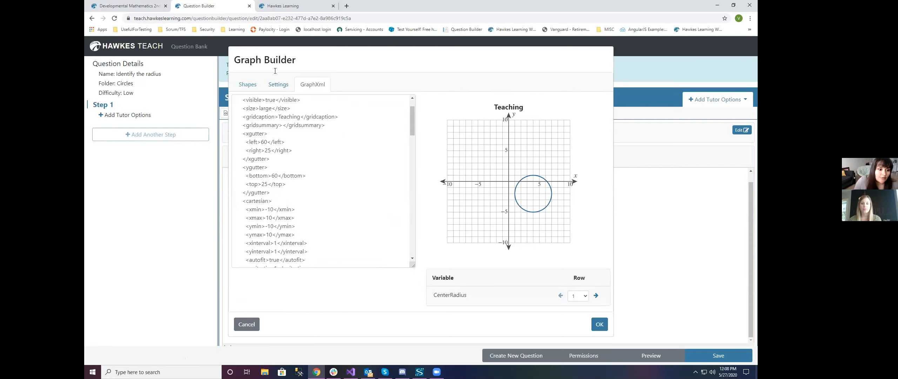
{"action": "left_click", "coordinate": [249, 85]}
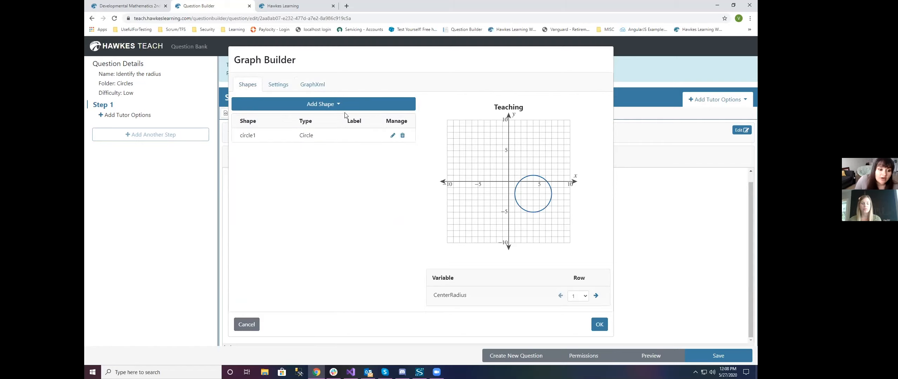
{"action": "left_click", "coordinate": [319, 107]}
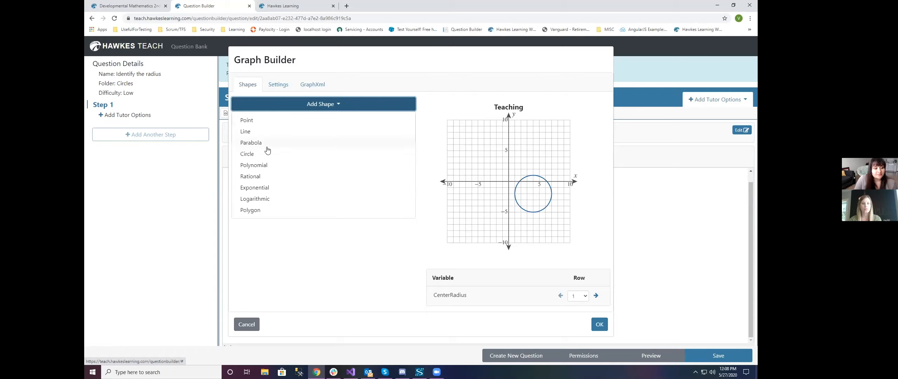
{"action": "left_click", "coordinate": [322, 105]}
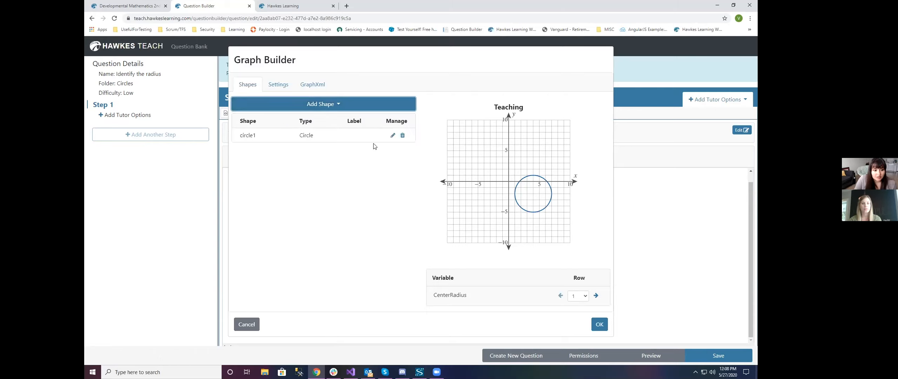
- Open circle1 for editing and change its color to Tertiary Red
{"action": "left_click", "coordinate": [392, 137]}
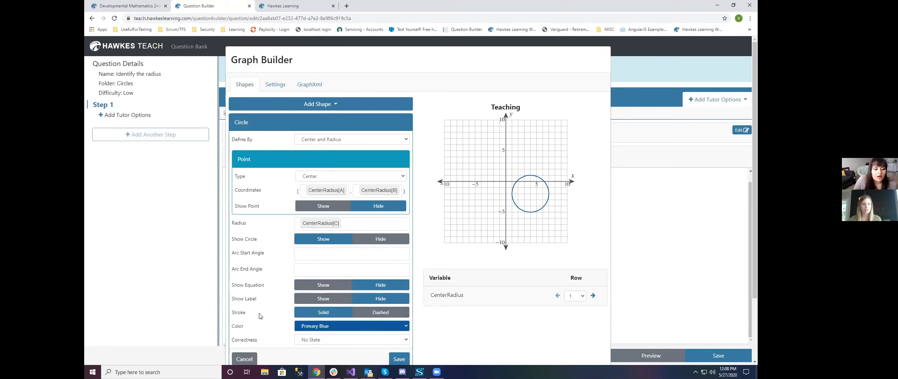
{"action": "scroll", "coordinate": [260, 316], "scroll_direction": "down", "scroll_amount": 2}
{"action": "left_click", "coordinate": [305, 257]}
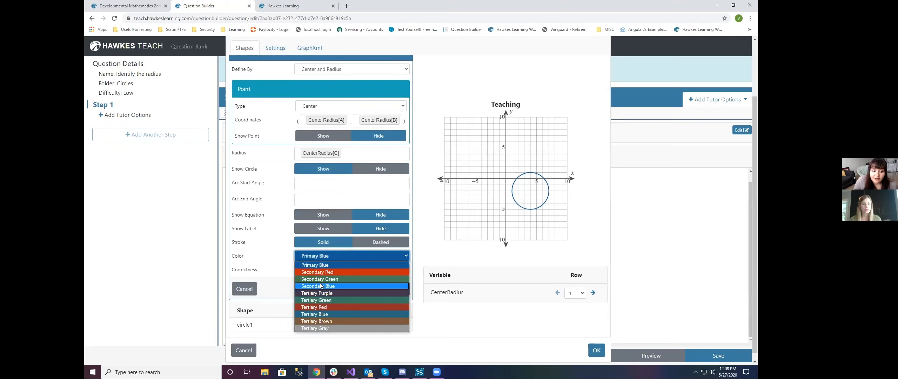
{"action": "left_click", "coordinate": [323, 307]}
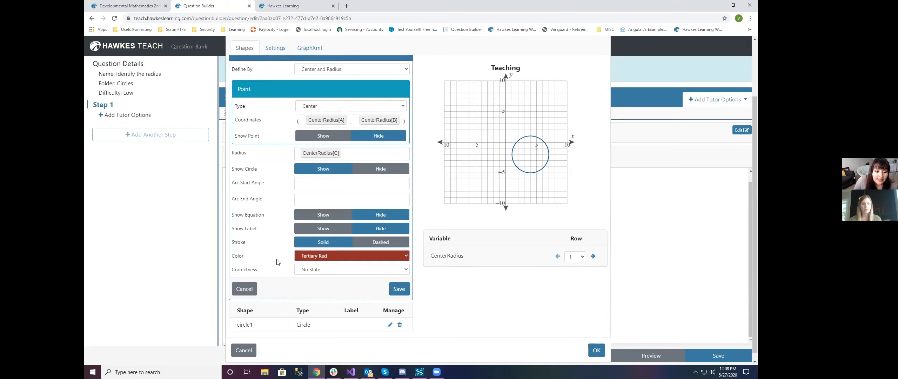
- Look at the available ways to define the circle, keeping Center and Radius
{"action": "scroll", "coordinate": [276, 263], "scroll_direction": "up", "scroll_amount": 1}
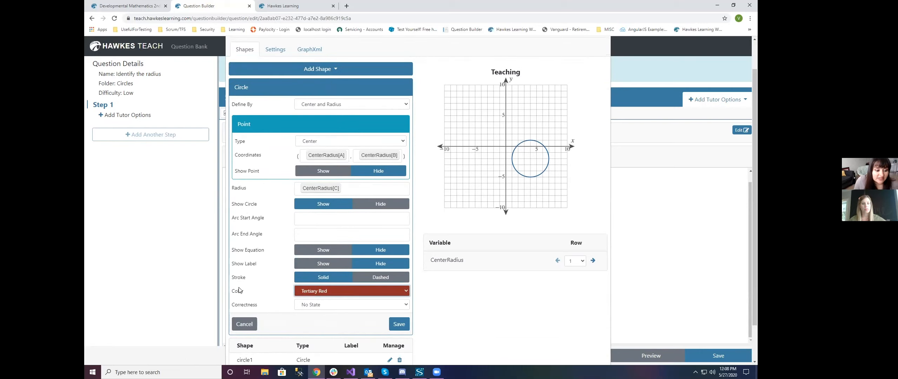
{"action": "scroll", "coordinate": [277, 258], "scroll_direction": "up", "scroll_amount": 1}
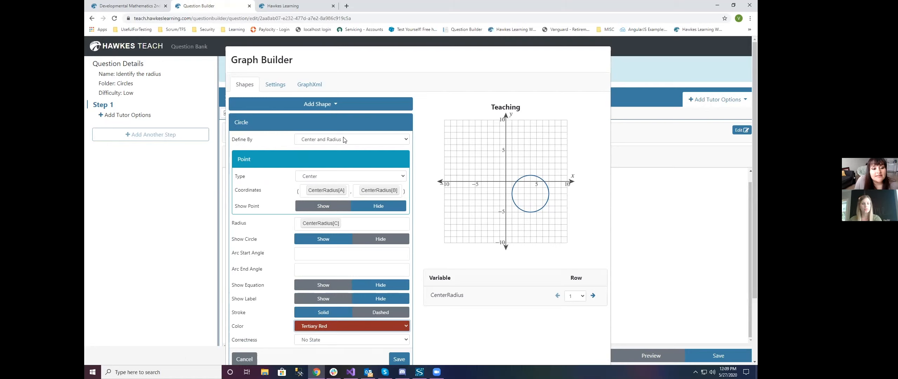
{"action": "left_click", "coordinate": [362, 142]}
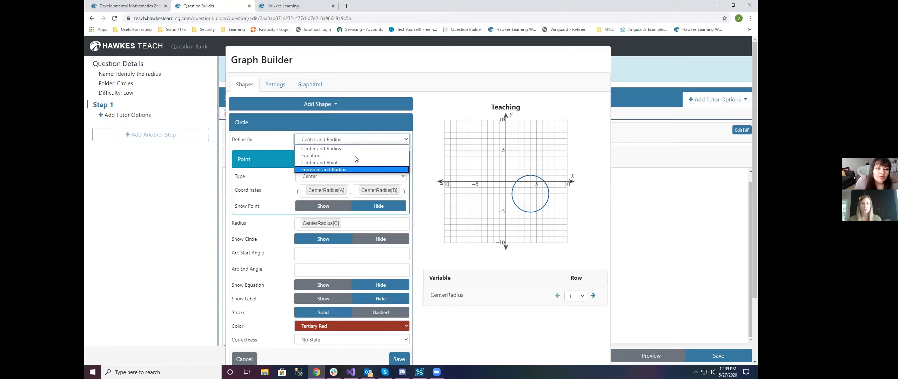
{"action": "left_click", "coordinate": [370, 142]}
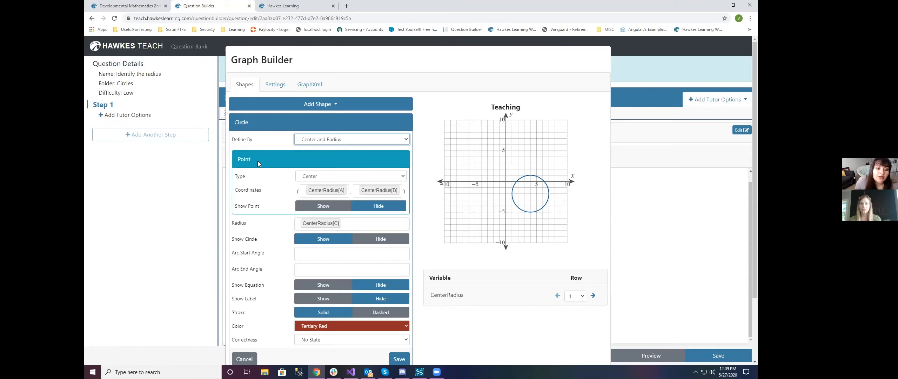
- Examine the CenterRadius variable table behind the center's first coordinate and close it without changes
{"action": "scroll", "coordinate": [316, 158], "scroll_direction": "down", "scroll_amount": 1}
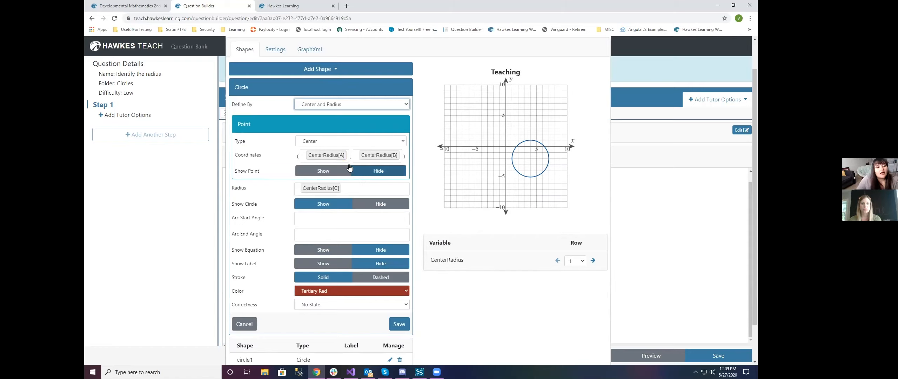
{"action": "double_click", "coordinate": [329, 158]}
{"action": "left_click", "coordinate": [287, 166]}
{"action": "left_click", "coordinate": [316, 171]}
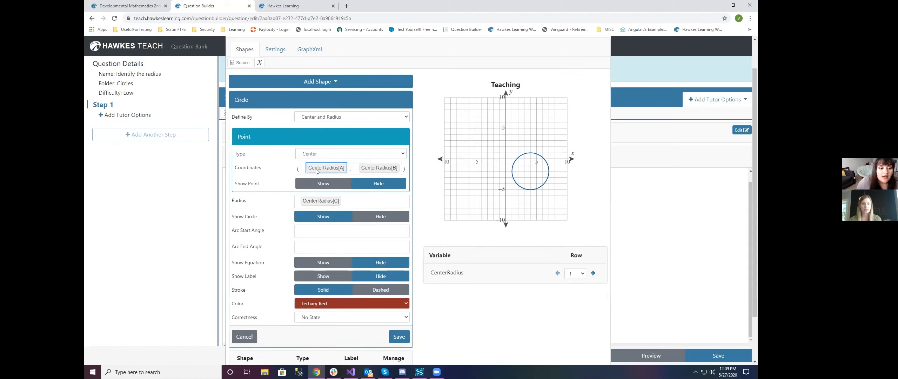
{"action": "double_click", "coordinate": [316, 171]}
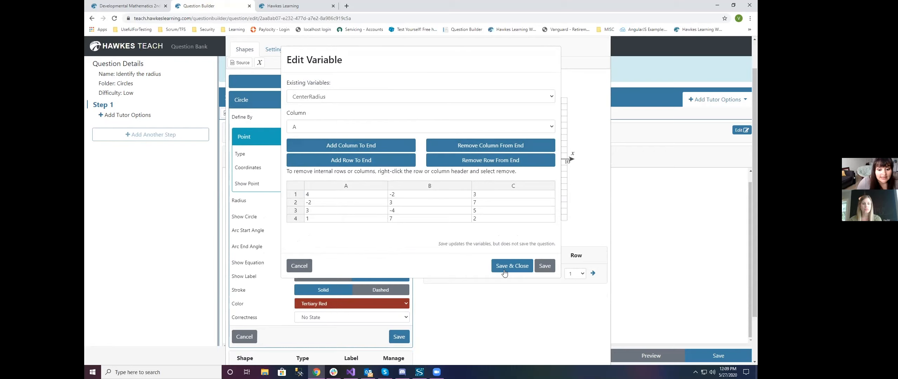
{"action": "left_click", "coordinate": [299, 265]}
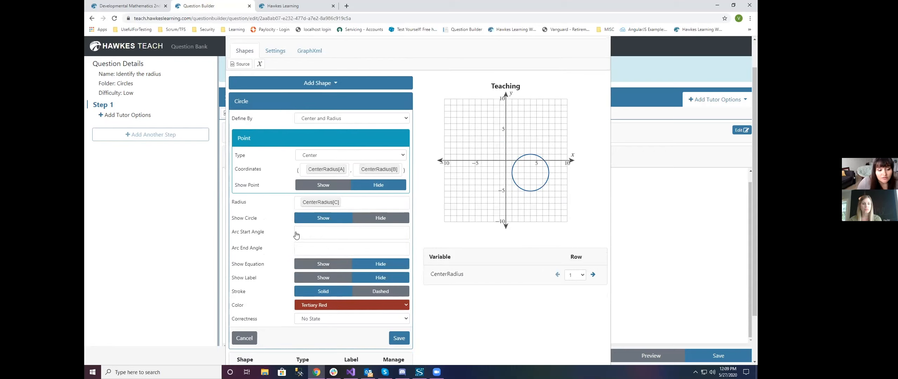
- Review the existing variables offered in the Variable Manager and close it without inserting or changing anything
{"action": "scroll", "coordinate": [296, 235], "scroll_direction": "up", "scroll_amount": 1}
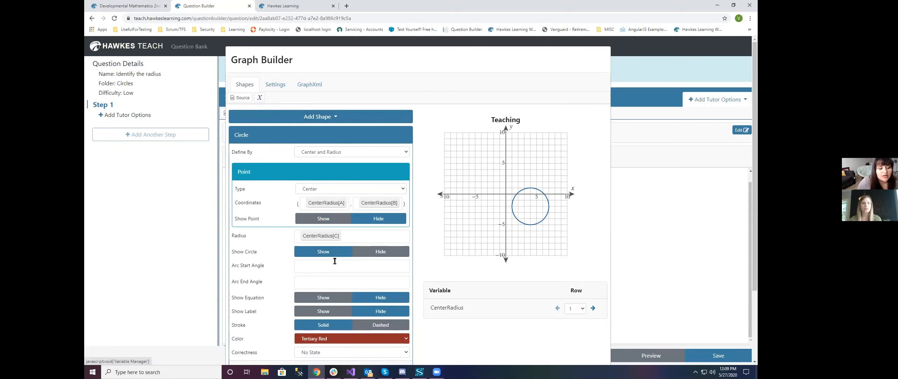
{"action": "left_click", "coordinate": [259, 98]}
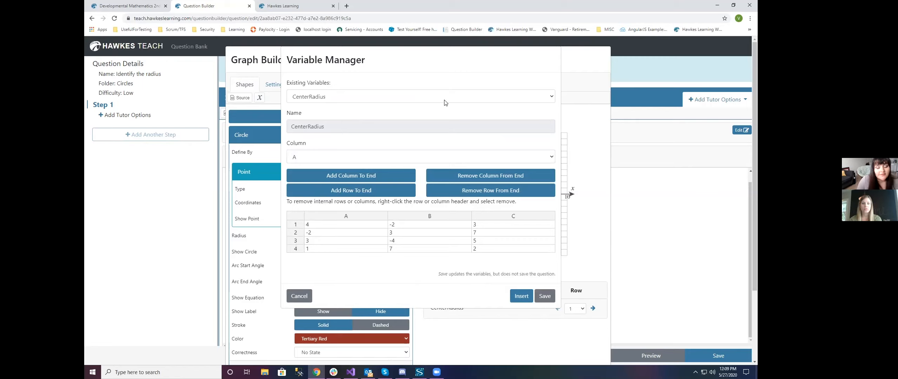
{"action": "left_click", "coordinate": [398, 100]}
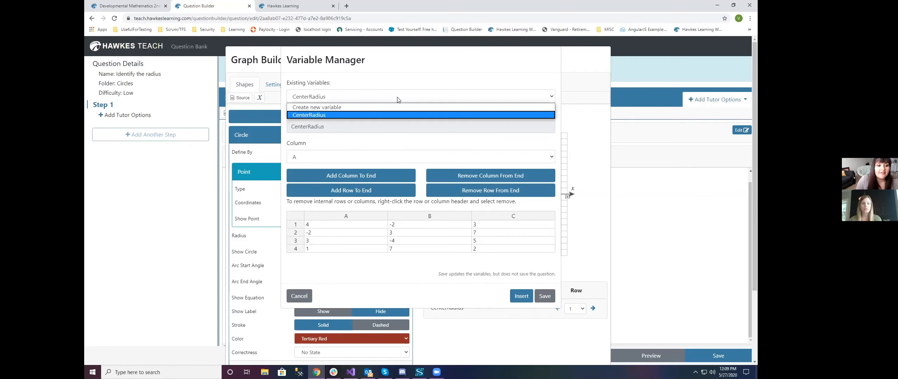
{"action": "left_click", "coordinate": [351, 109]}
{"action": "left_click", "coordinate": [299, 296]}
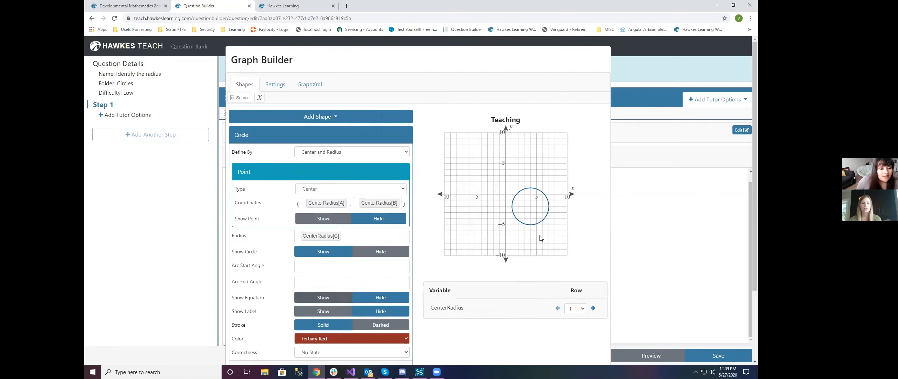
- Preview the circle graph with successive rows of the CenterRadius variable, from row 1 up to row 4
{"action": "scroll", "coordinate": [275, 211], "scroll_direction": "down", "scroll_amount": 3}
{"action": "scroll", "coordinate": [274, 207], "scroll_direction": "up", "scroll_amount": 2}
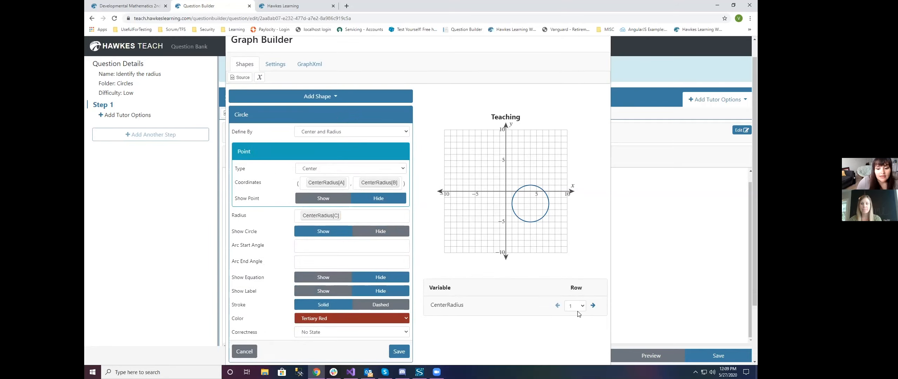
{"action": "scroll", "coordinate": [488, 303], "scroll_direction": "down", "scroll_amount": 1}
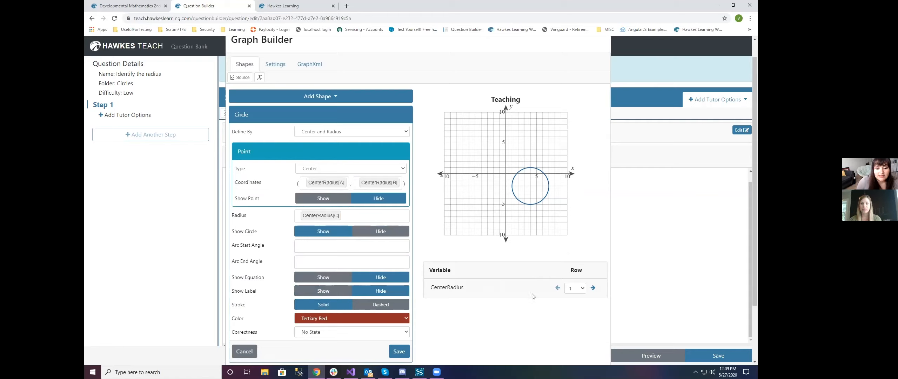
{"action": "left_click", "coordinate": [570, 288]}
{"action": "left_click", "coordinate": [581, 294]}
{"action": "left_click", "coordinate": [580, 291]}
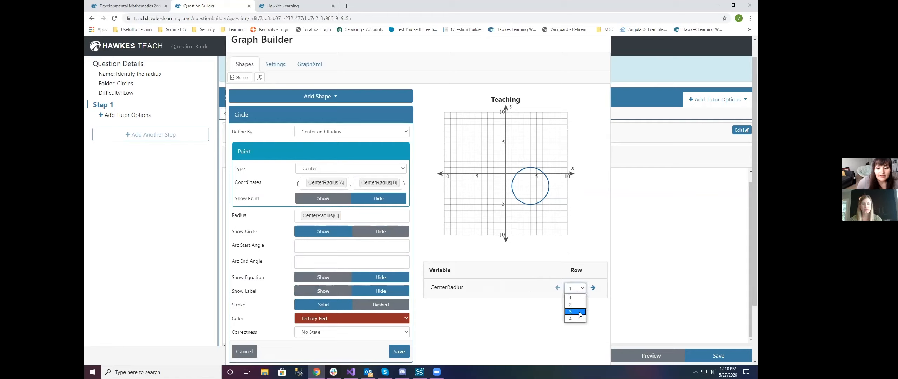
{"action": "left_click", "coordinate": [581, 291]}
{"action": "left_click", "coordinate": [592, 288]}
{"action": "left_click", "coordinate": [593, 288]}
{"action": "left_click", "coordinate": [593, 288]}
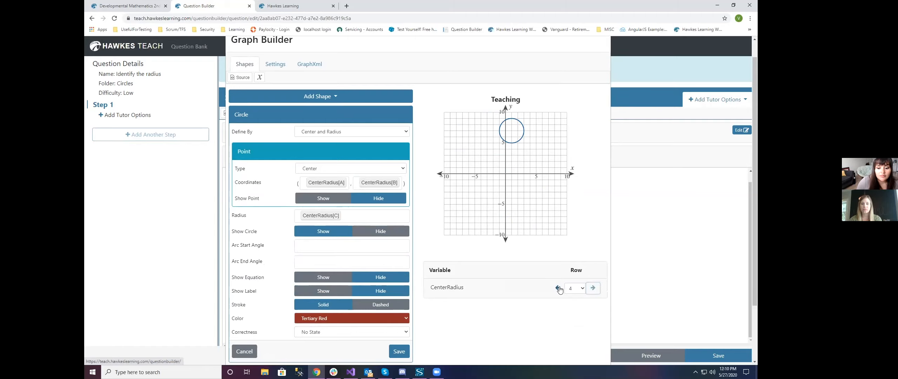
- Step the CenterRadius preview back to row 1, and bring up the graph for row 2
{"action": "left_click", "coordinate": [557, 289]}
{"action": "left_click", "coordinate": [557, 288]}
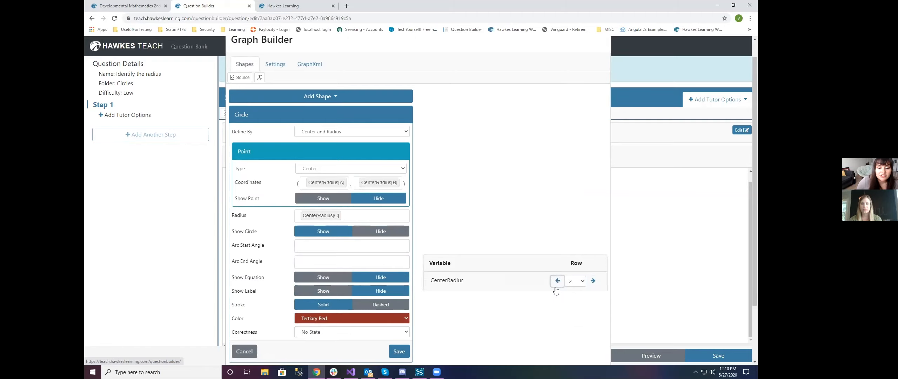
{"action": "left_click", "coordinate": [557, 289]}
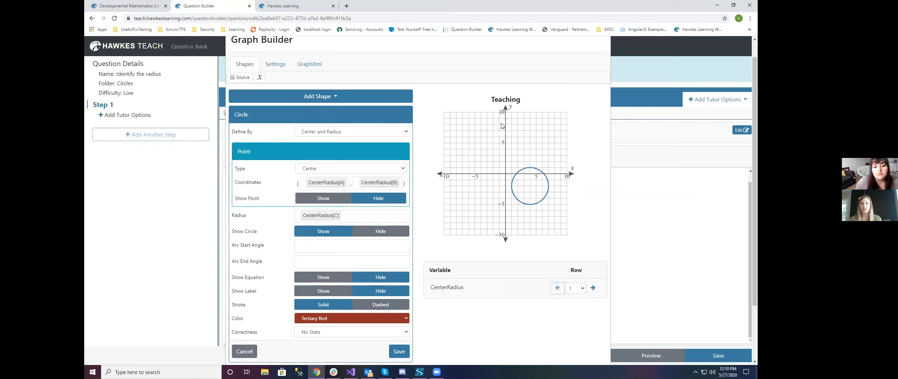
{"action": "left_click", "coordinate": [592, 288]}
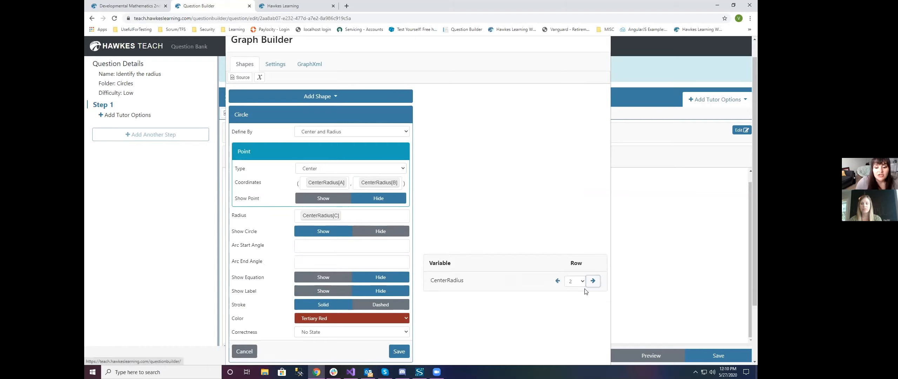
{"action": "scroll", "coordinate": [563, 306], "scroll_direction": "down", "scroll_amount": 2}
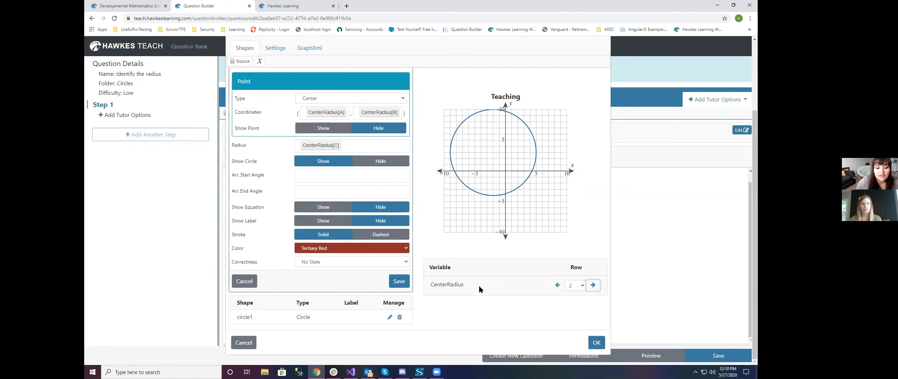
{"action": "scroll", "coordinate": [479, 286], "scroll_direction": "up", "scroll_amount": 3}
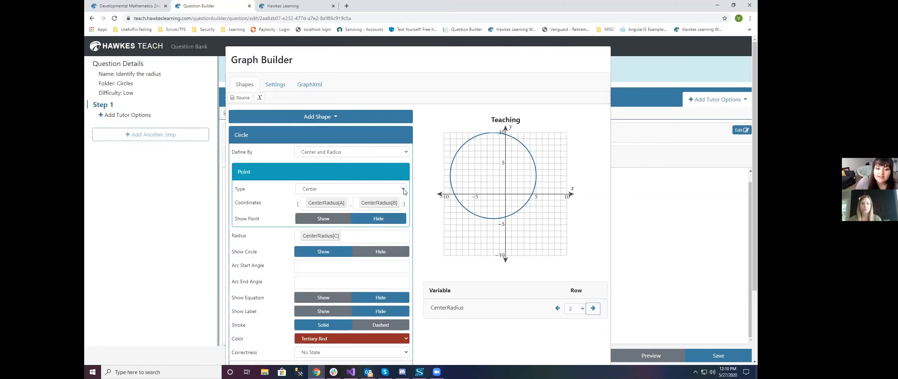
- Check the center point's display options, keeping the point hidden, and review the variable table behind its first coordinate without changes
{"action": "left_click", "coordinate": [304, 223]}
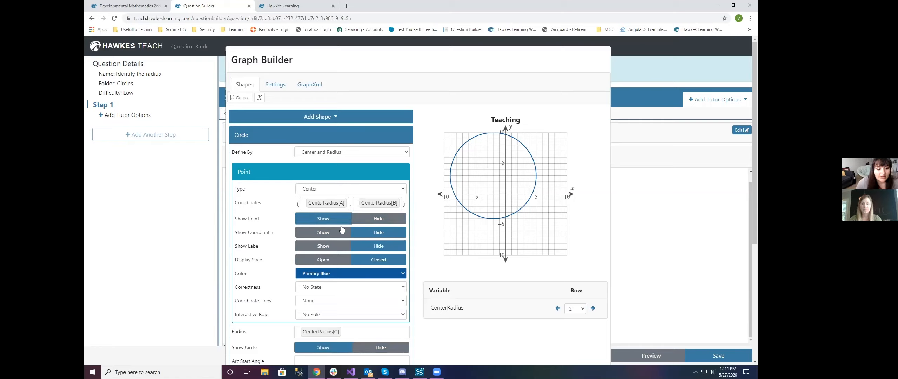
{"action": "left_click", "coordinate": [365, 219]}
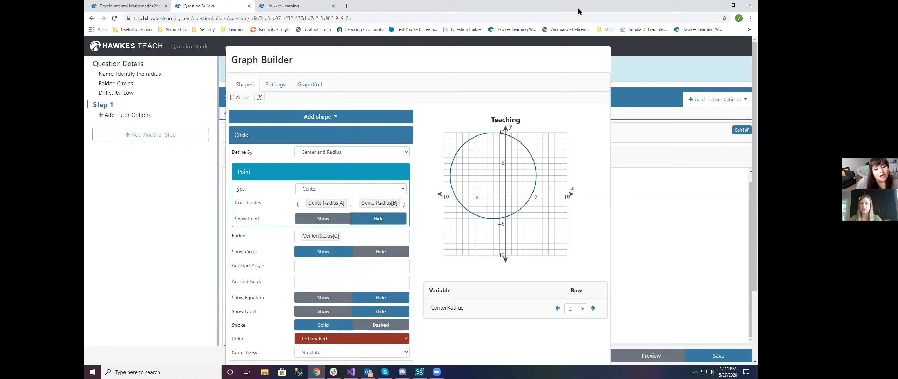
{"action": "left_click", "coordinate": [333, 204]}
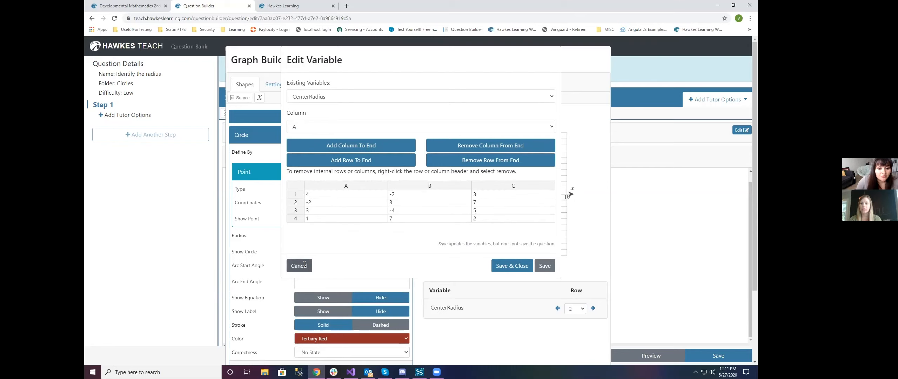
{"action": "left_click", "coordinate": [302, 266]}
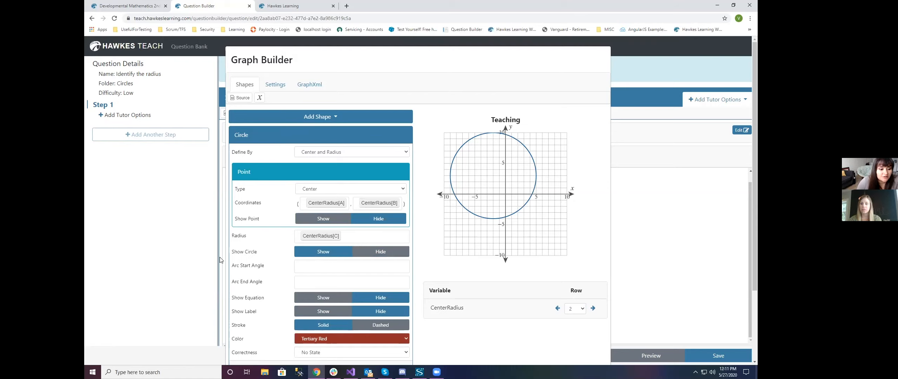
- Try to save the circle with its point type set to Endpoint
{"action": "scroll", "coordinate": [244, 262], "scroll_direction": "down", "scroll_amount": 1}
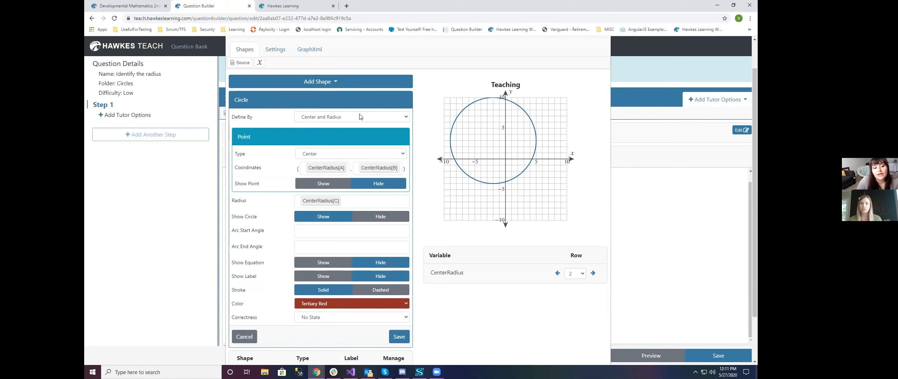
{"action": "left_click", "coordinate": [318, 155]}
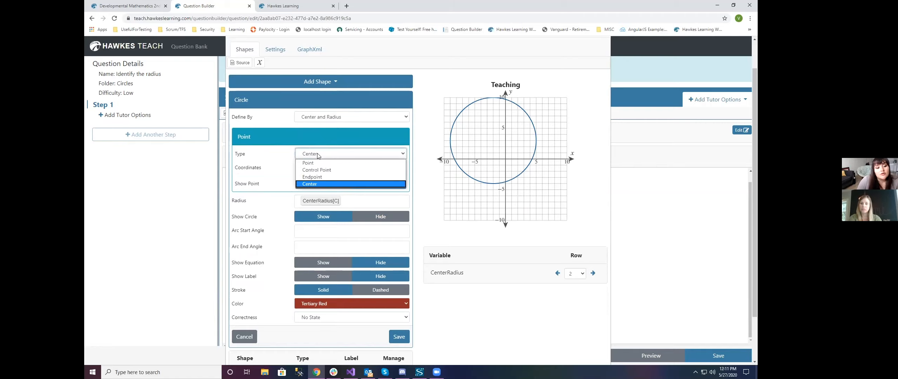
{"action": "left_click", "coordinate": [320, 177]}
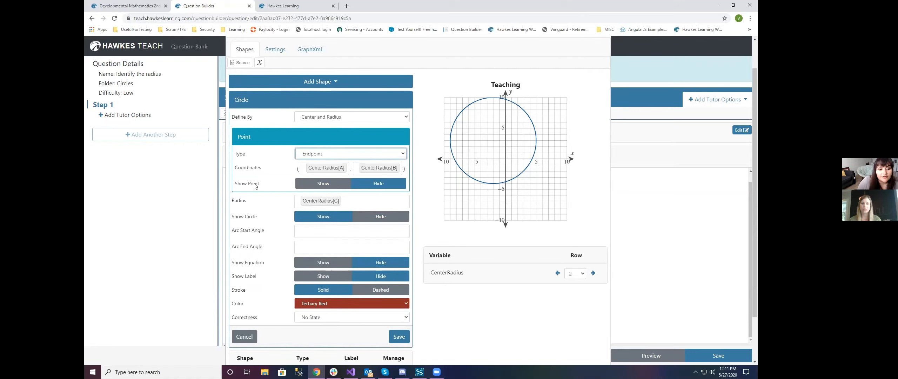
{"action": "scroll", "coordinate": [254, 186], "scroll_direction": "down", "scroll_amount": 1}
{"action": "left_click", "coordinate": [397, 306]}
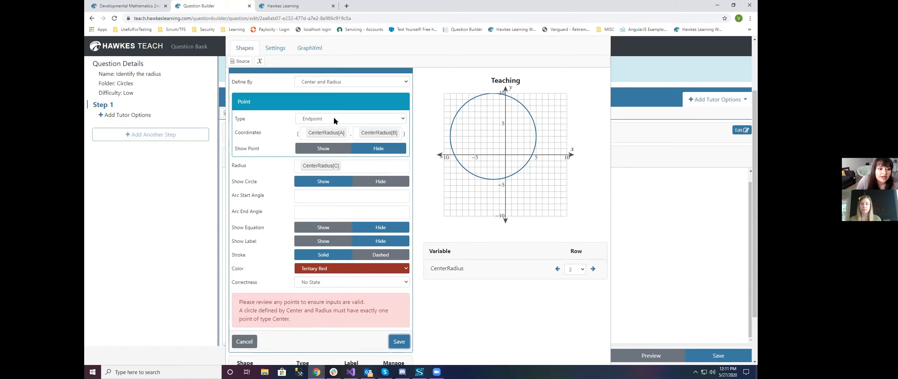
- Set the circle's point type back to Center and save the shape and its graph to the question
{"action": "left_click", "coordinate": [358, 124]}
{"action": "left_click", "coordinate": [331, 147]}
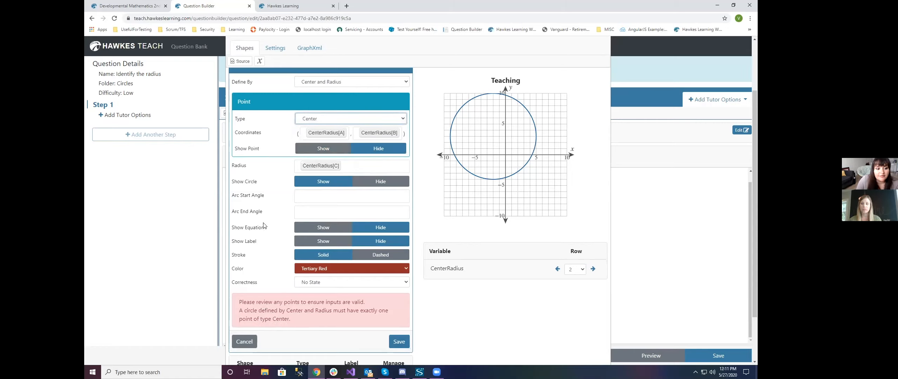
{"action": "left_click", "coordinate": [398, 342]}
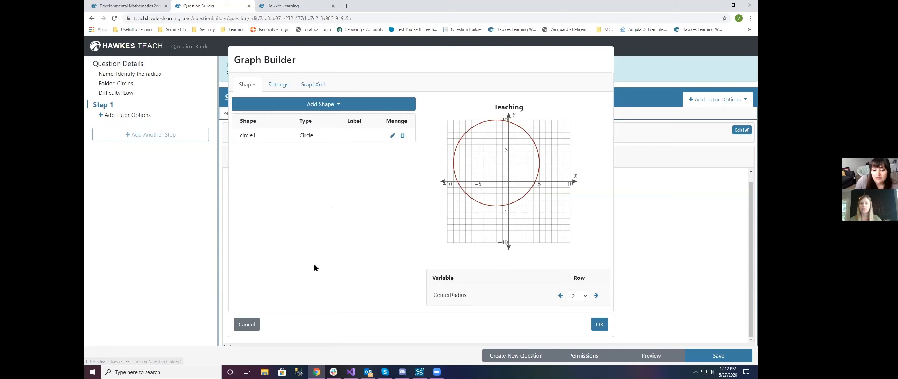
{"action": "left_click", "coordinate": [600, 324]}
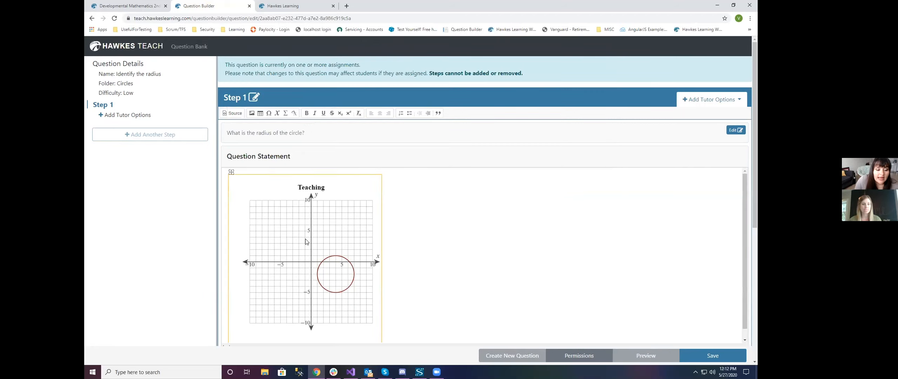
- Examine the CenterRadius[C] variable used in Answer 1 and close its table without changes
{"action": "scroll", "coordinate": [305, 243], "scroll_direction": "down", "scroll_amount": 6}
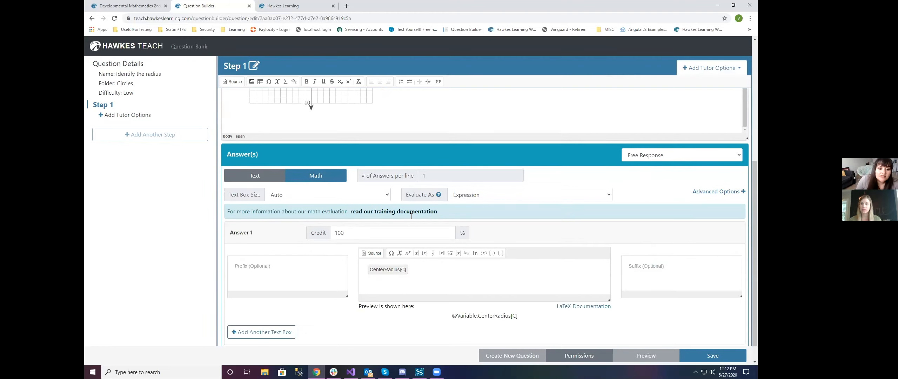
{"action": "left_click", "coordinate": [382, 270]}
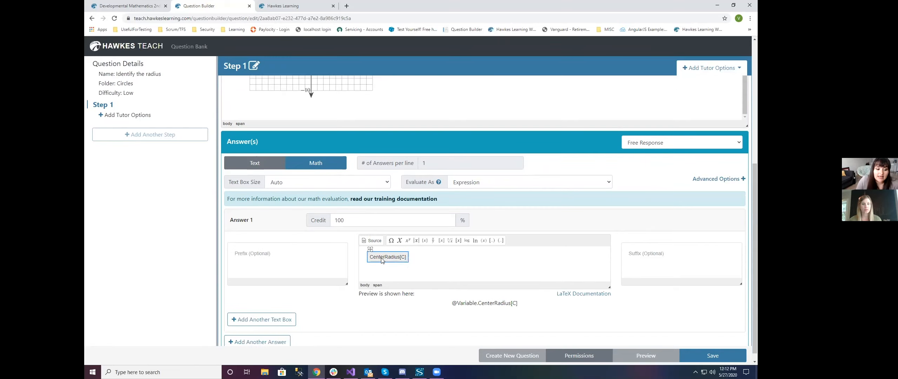
{"action": "left_click", "coordinate": [458, 240]}
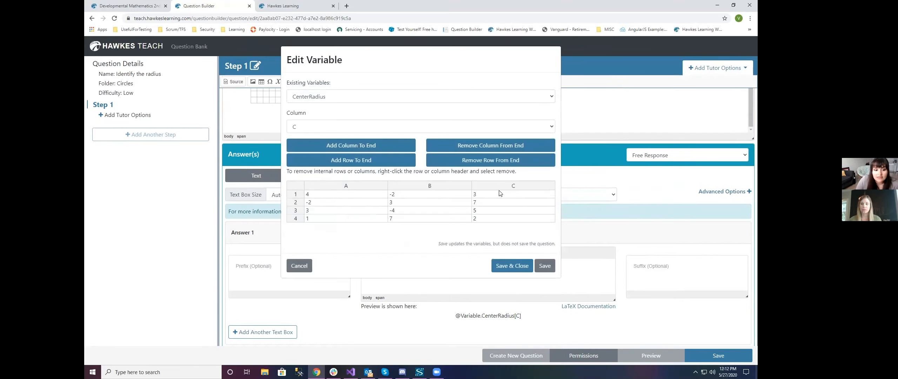
{"action": "left_click", "coordinate": [300, 268]}
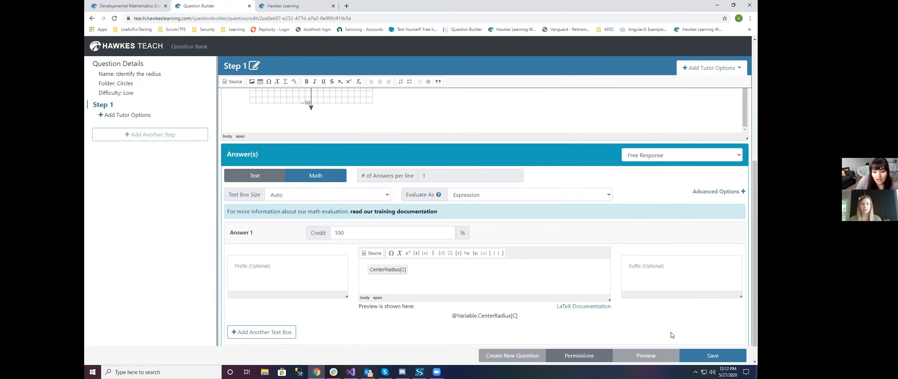
- Save the question, confirming the change despite its use on an assignment, and return to the question bank
{"action": "left_click", "coordinate": [696, 356]}
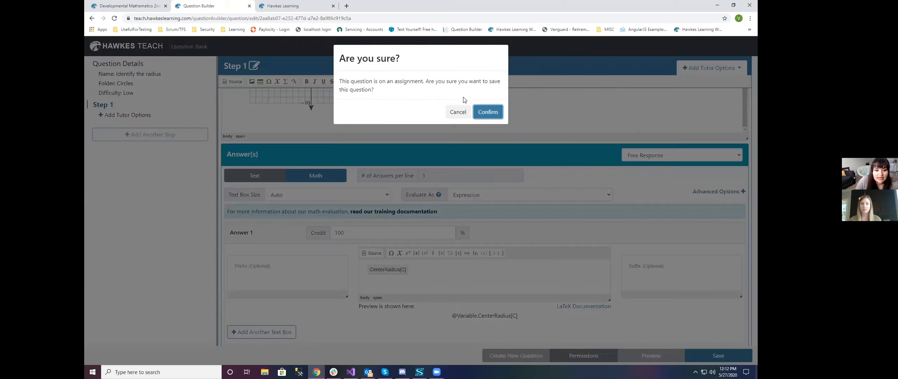
{"action": "left_click", "coordinate": [483, 114]}
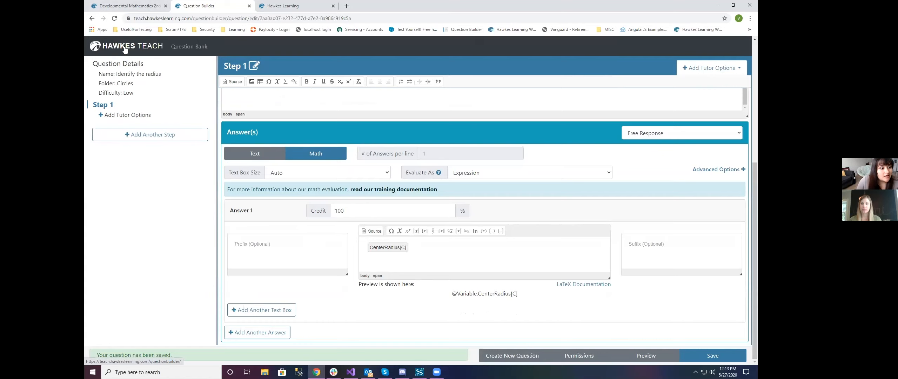
{"action": "left_click", "coordinate": [125, 49]}
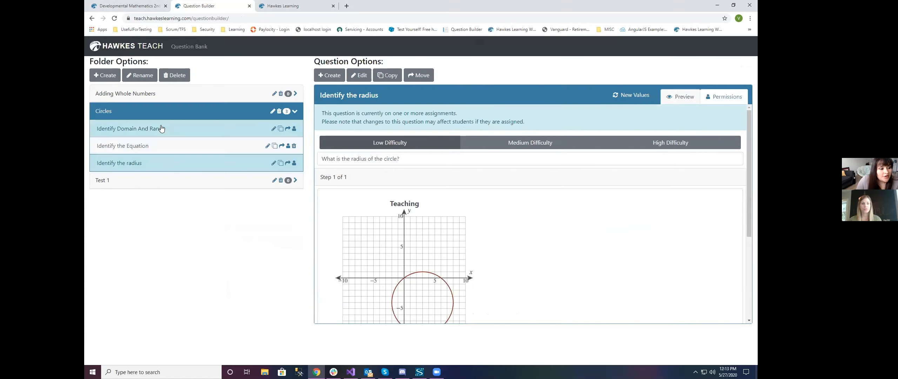
- Open the Identify Domain And Range question for editing and open its question statement graph in Graph Builder
{"action": "left_click", "coordinate": [162, 128]}
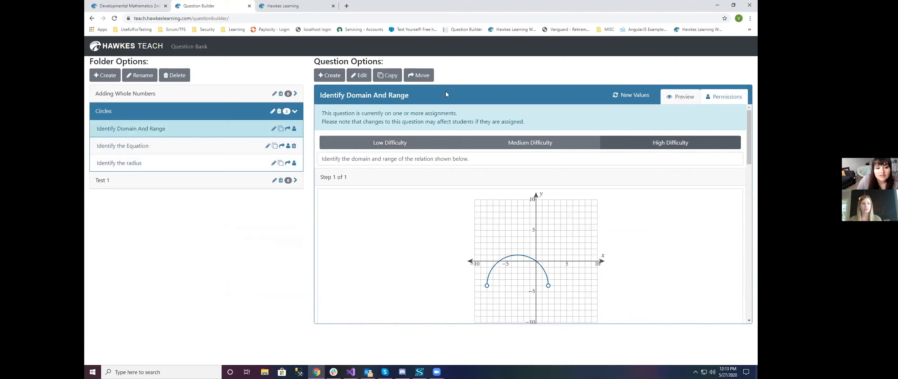
{"action": "left_click", "coordinate": [358, 77]}
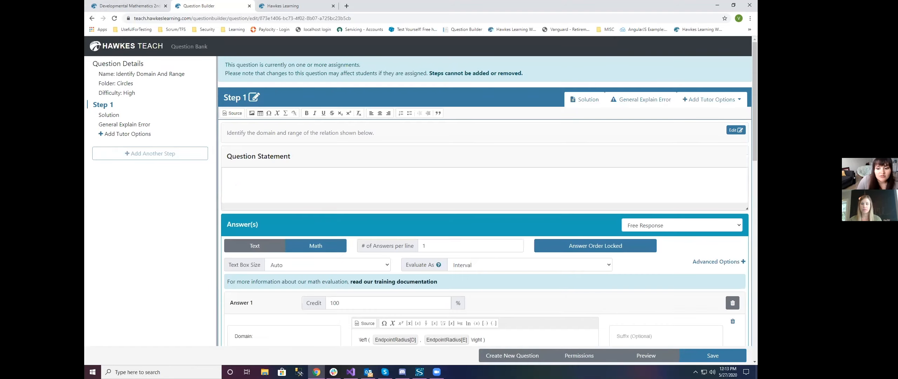
{"action": "left_click_drag", "start_coordinate": [745, 209], "coordinate": [728, 248]}
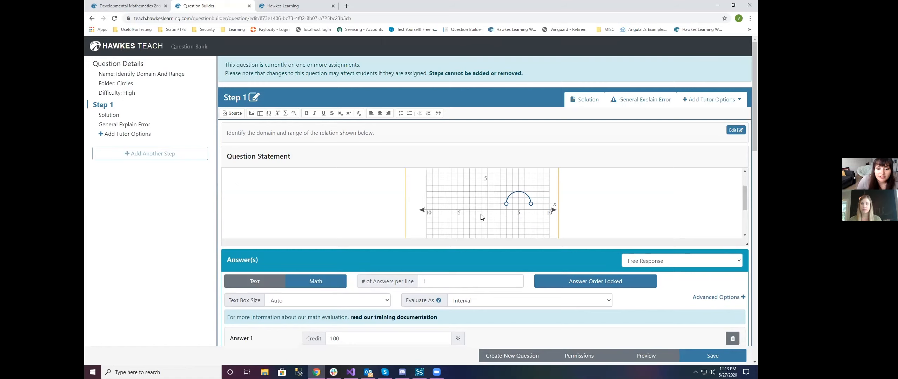
{"action": "left_click", "coordinate": [502, 215]}
{"action": "double_click", "coordinate": [502, 215]}
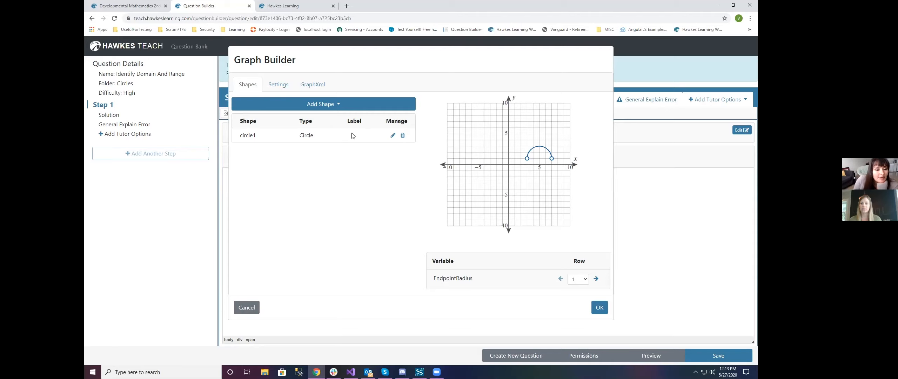
- Open the circle1 shape for editing and examine the settings of its center point and both endpoints
{"action": "left_click", "coordinate": [393, 136]}
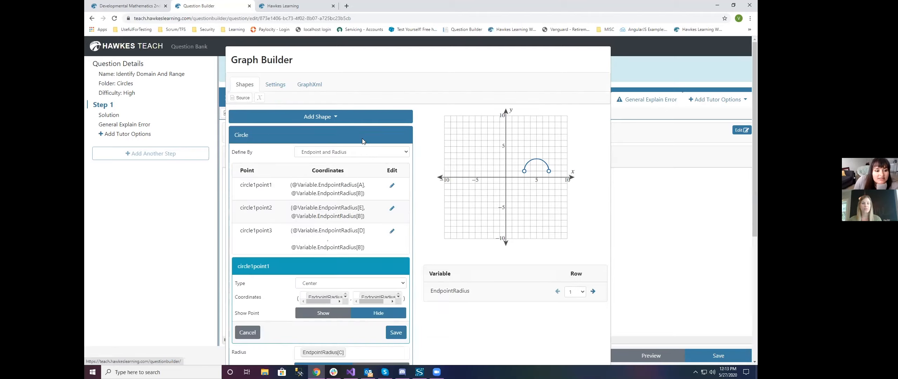
{"action": "scroll", "coordinate": [300, 193], "scroll_direction": "down", "scroll_amount": 2}
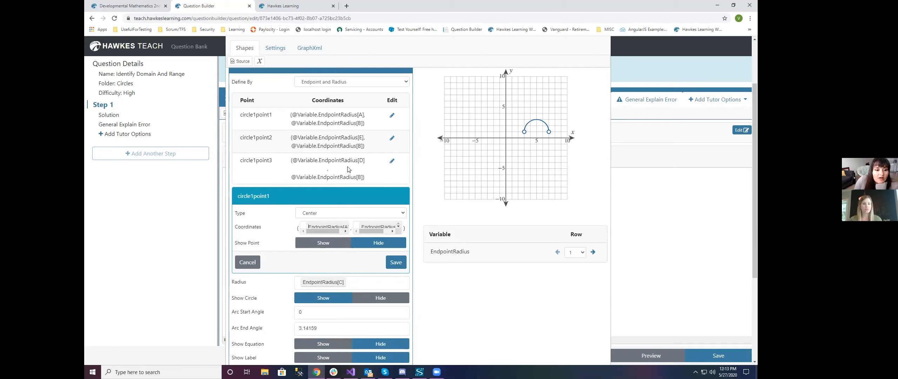
{"action": "left_click", "coordinate": [392, 116]}
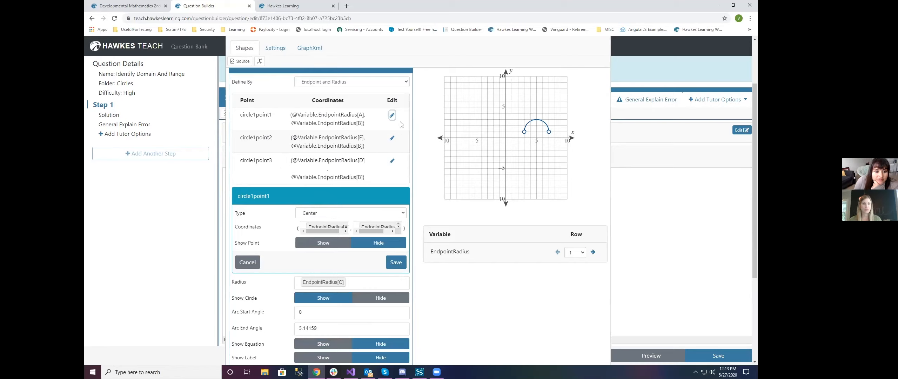
{"action": "left_click", "coordinate": [392, 137]}
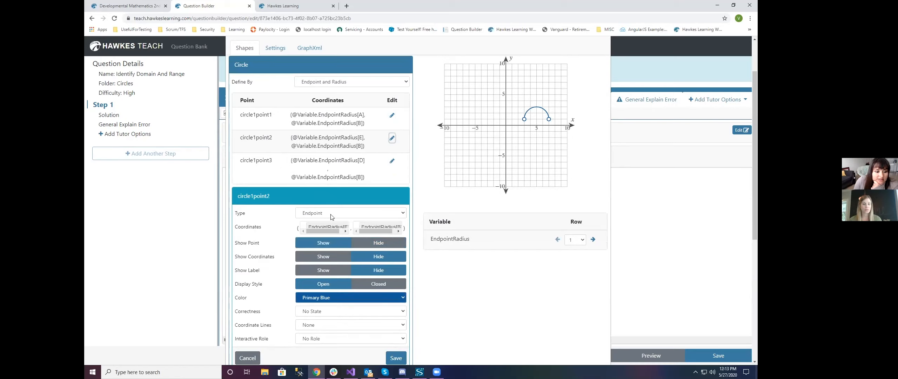
{"action": "left_click", "coordinate": [391, 161]}
{"action": "scroll", "coordinate": [311, 245], "scroll_direction": "down", "scroll_amount": 1}
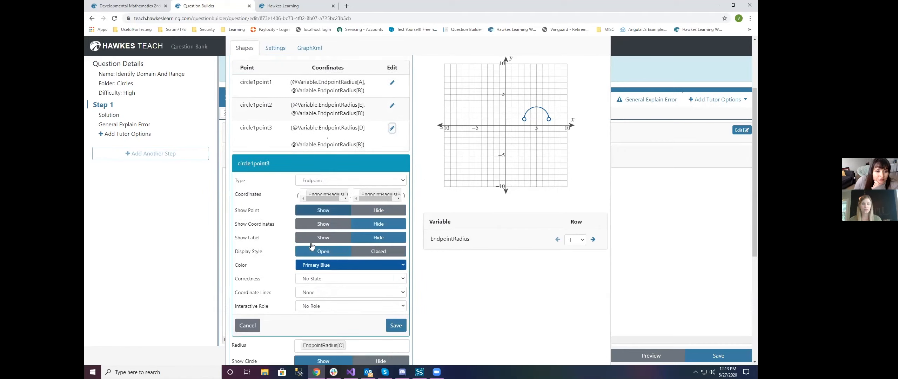
{"action": "scroll", "coordinate": [311, 245], "scroll_direction": "up", "scroll_amount": 2}
- Compare the center settings of circle1point1 with the endpoint settings of circle1point2, and save circle1point2
{"action": "left_click", "coordinate": [392, 150]}
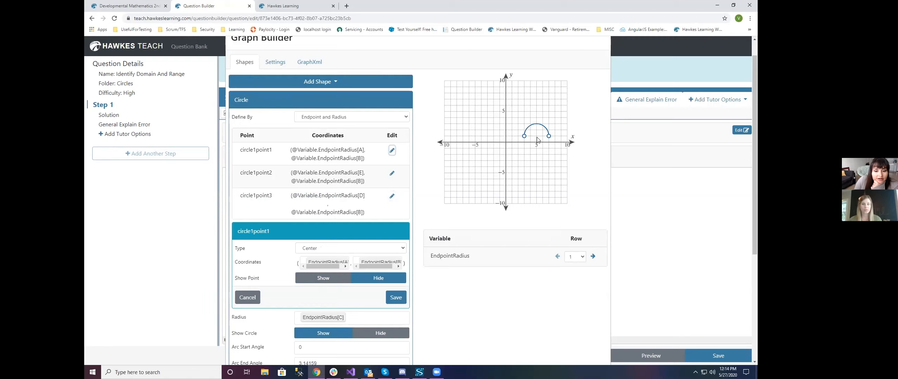
{"action": "left_click", "coordinate": [391, 173]}
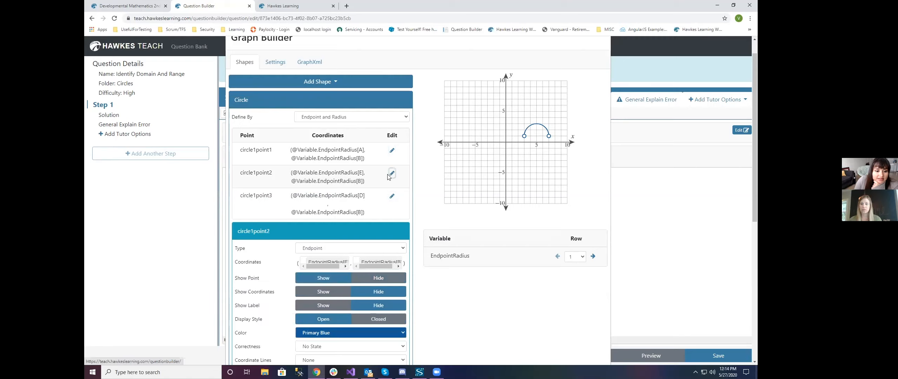
{"action": "scroll", "coordinate": [306, 231], "scroll_direction": "down", "scroll_amount": 1}
{"action": "scroll", "coordinate": [306, 231], "scroll_direction": "down", "scroll_amount": 2}
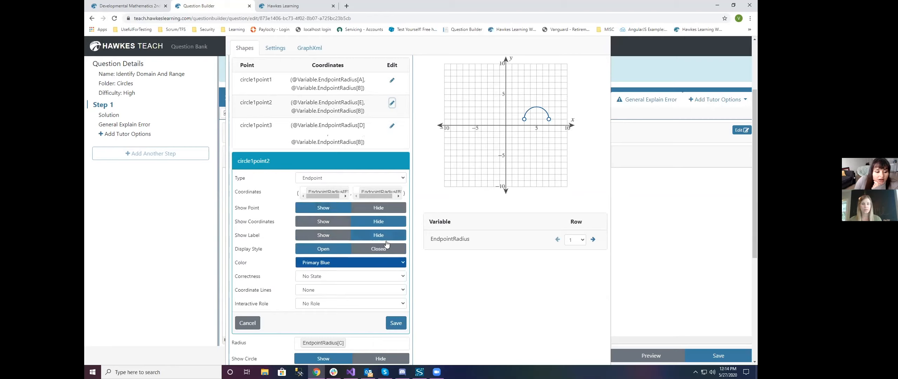
{"action": "scroll", "coordinate": [260, 306], "scroll_direction": "down", "scroll_amount": 1}
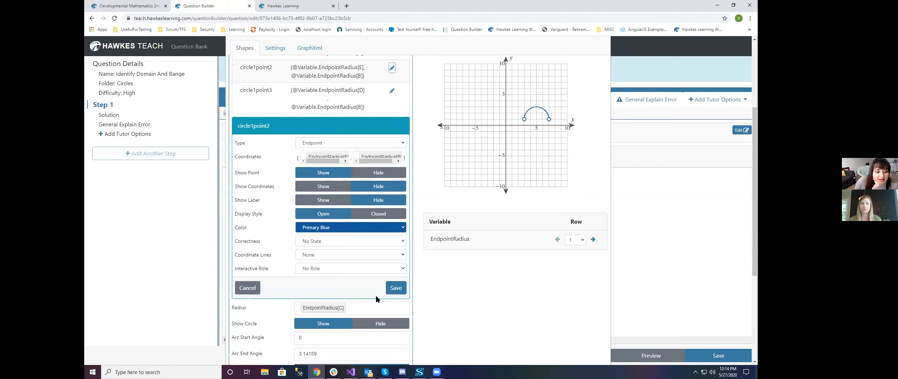
{"action": "left_click", "coordinate": [396, 287]}
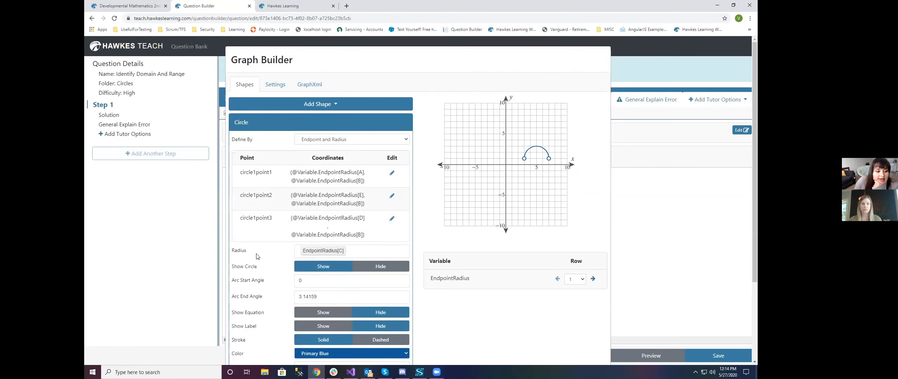
- Inspect the EndpointRadius[C] variable table behind the circle's radius and close it without saving
{"action": "left_click", "coordinate": [340, 252]}
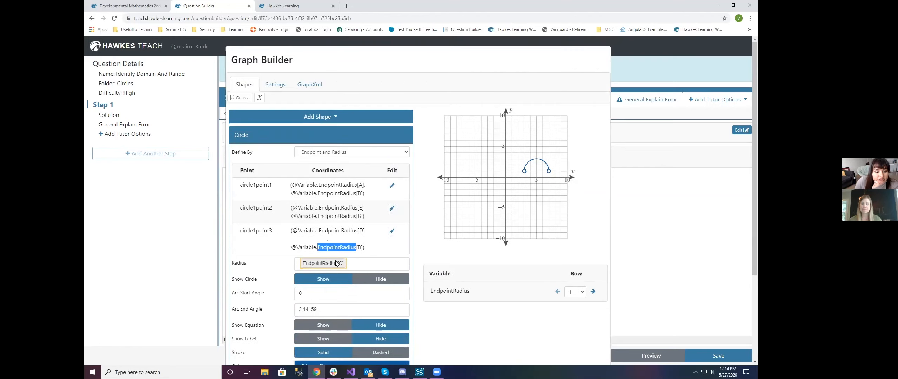
{"action": "double_click", "coordinate": [338, 263]}
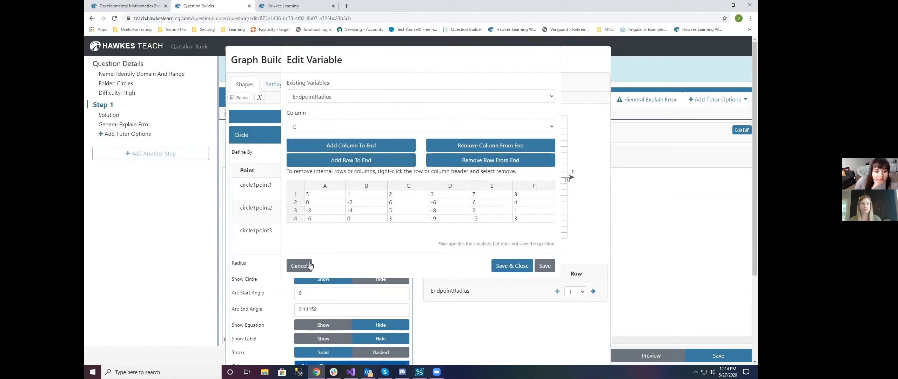
{"action": "left_click", "coordinate": [299, 266]}
- Preview the graphed semicircle with EndpointRadius rows 2, 3 and 4
{"action": "scroll", "coordinate": [248, 240], "scroll_direction": "down", "scroll_amount": 1}
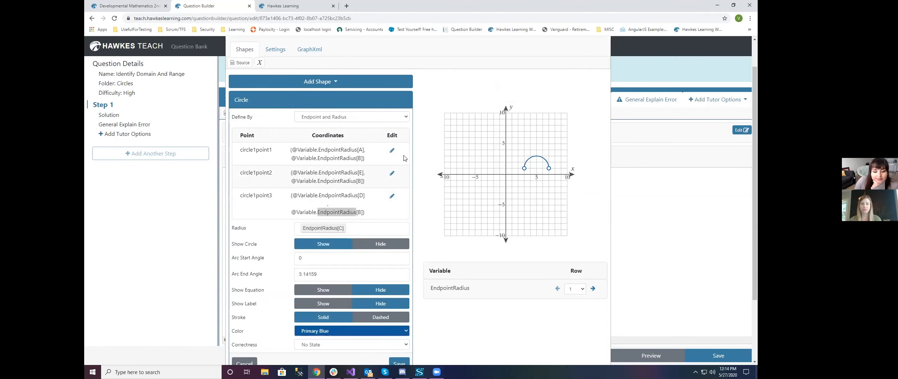
{"action": "scroll", "coordinate": [404, 158], "scroll_direction": "down", "scroll_amount": 2}
{"action": "scroll", "coordinate": [437, 200], "scroll_direction": "down", "scroll_amount": 1}
{"action": "left_click", "coordinate": [593, 252]}
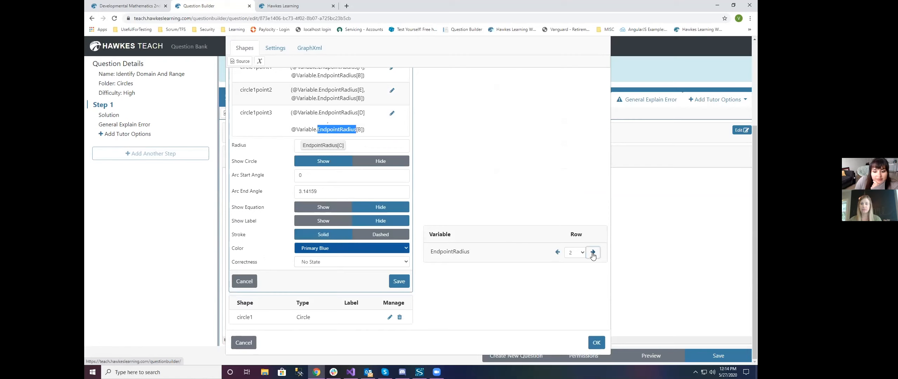
{"action": "left_click", "coordinate": [593, 252]}
{"action": "left_click", "coordinate": [593, 252]}
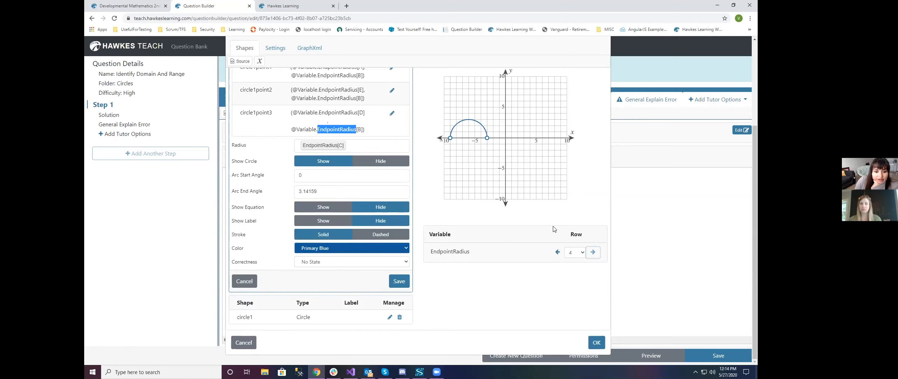
- Accept the graph and examine the Domain and Range expressions in Answer 1 and Answer 2
{"action": "scroll", "coordinate": [460, 228], "scroll_direction": "up", "scroll_amount": 3}
{"action": "scroll", "coordinate": [460, 228], "scroll_direction": "down", "scroll_amount": 3}
{"action": "left_click", "coordinate": [597, 343]}
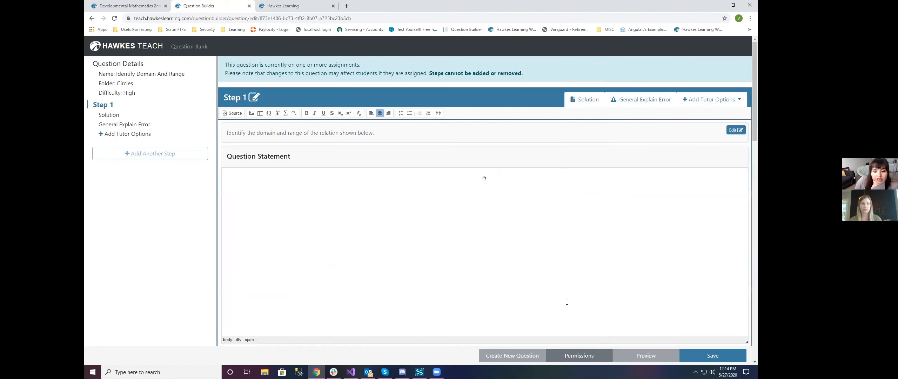
{"action": "scroll", "coordinate": [293, 192], "scroll_direction": "down", "scroll_amount": 10}
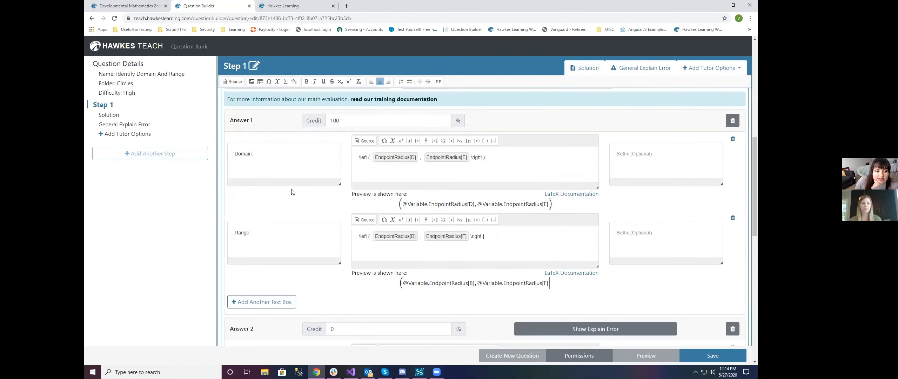
{"action": "scroll", "coordinate": [320, 173], "scroll_direction": "down", "scroll_amount": 5}
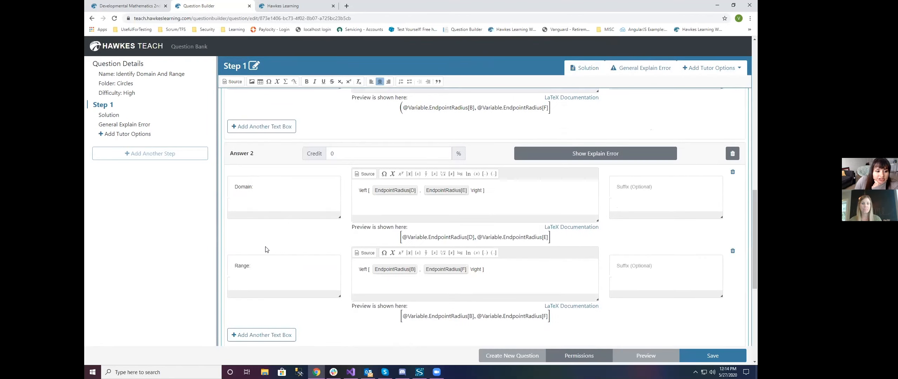
- Open an empty Graph Builder for a new graph from the question statement and cancel it
{"action": "scroll", "coordinate": [297, 138], "scroll_direction": "up", "scroll_amount": 15}
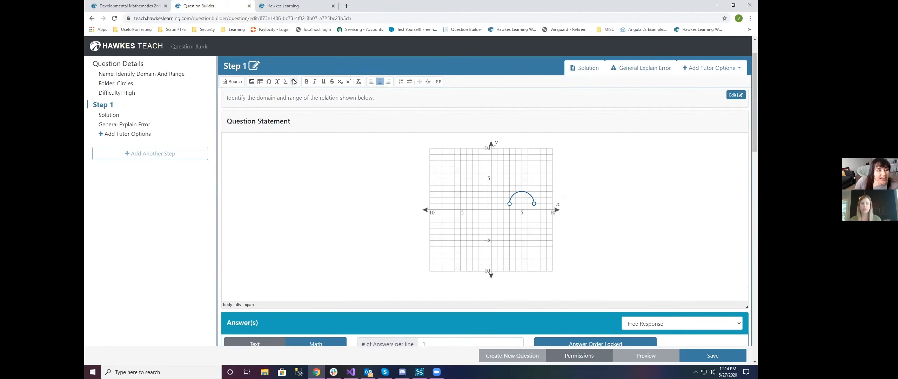
{"action": "left_click", "coordinate": [295, 82]}
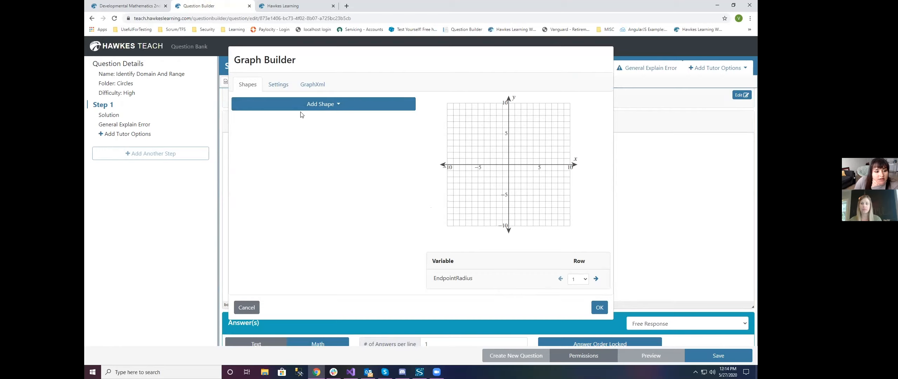
{"action": "left_click", "coordinate": [247, 307]}
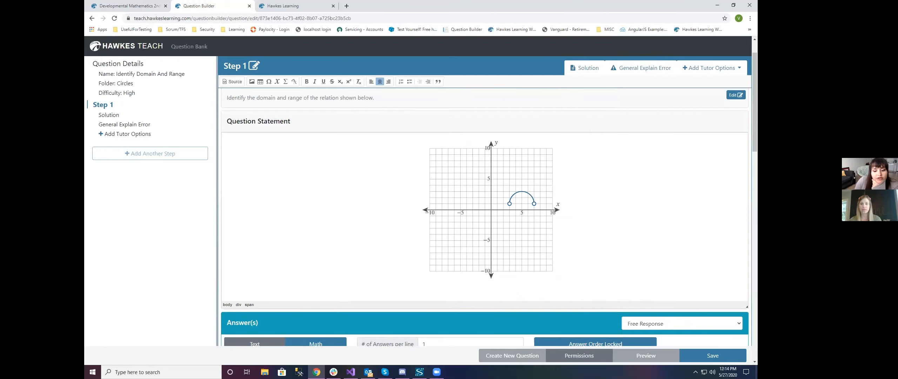
- Return to the question bank and open the Identify the radius question in the Circles folder for editing
{"action": "left_click", "coordinate": [130, 47]}
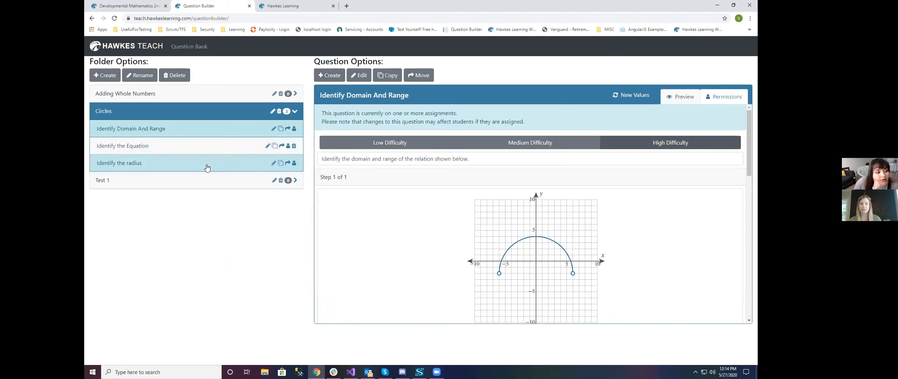
{"action": "left_click", "coordinate": [207, 168]}
{"action": "left_click", "coordinate": [358, 76]}
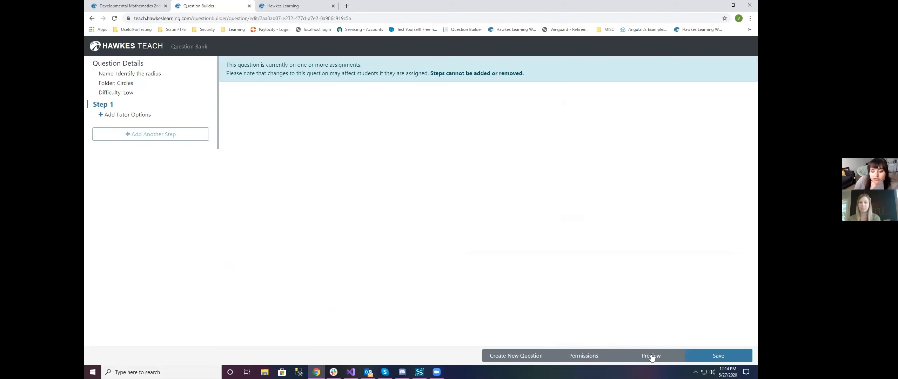
- Preview the Identify the radius question, examine its low-difficulty graph and free response answer, and close the preview
{"action": "left_click", "coordinate": [651, 355]}
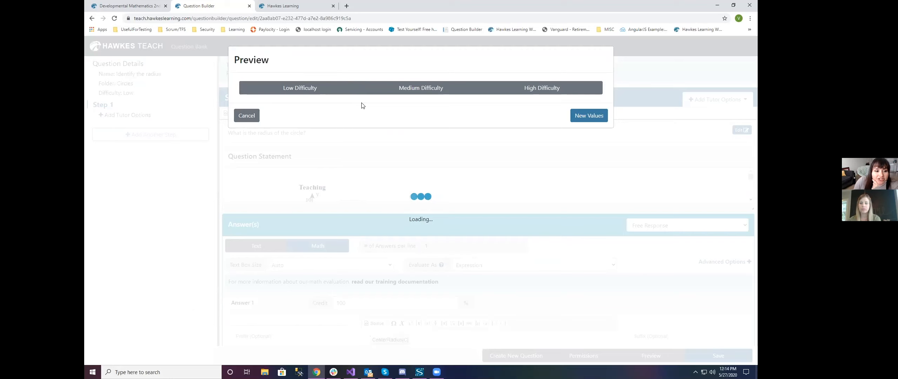
{"action": "scroll", "coordinate": [418, 203], "scroll_direction": "down", "scroll_amount": 3}
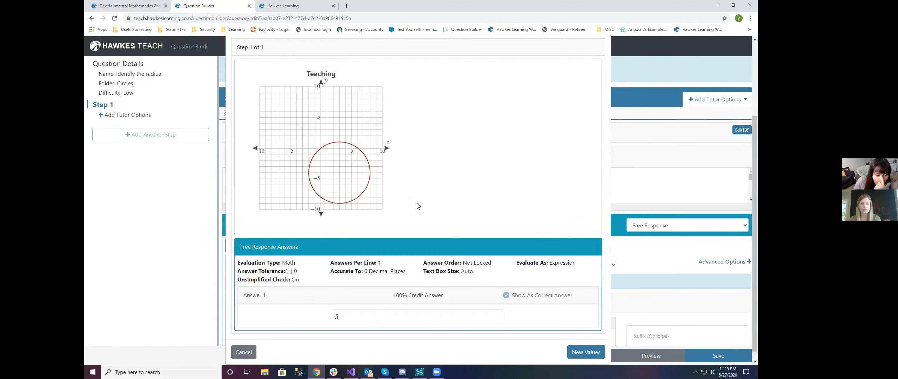
{"action": "scroll", "coordinate": [417, 206], "scroll_direction": "up", "scroll_amount": 3}
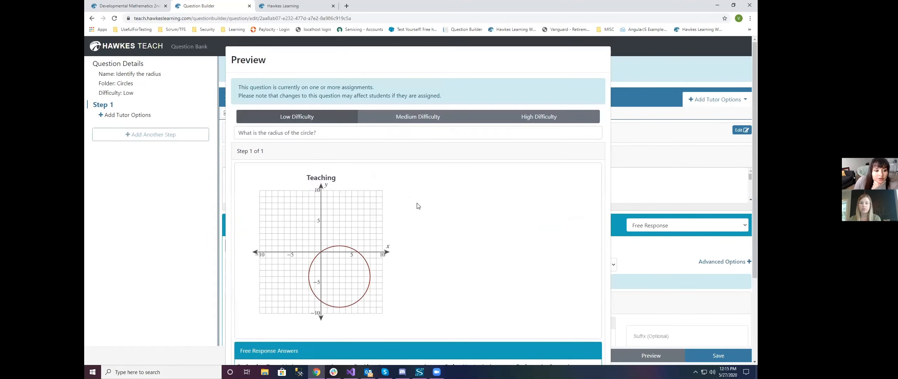
{"action": "scroll", "coordinate": [418, 206], "scroll_direction": "down", "scroll_amount": 3}
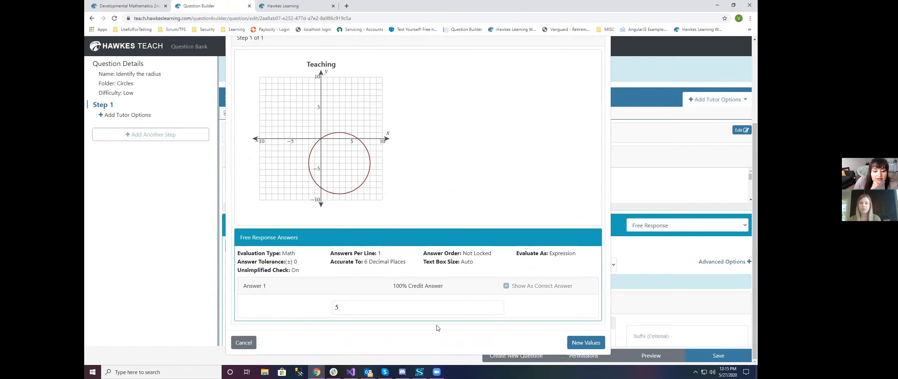
{"action": "scroll", "coordinate": [389, 226], "scroll_direction": "up", "scroll_amount": 3}
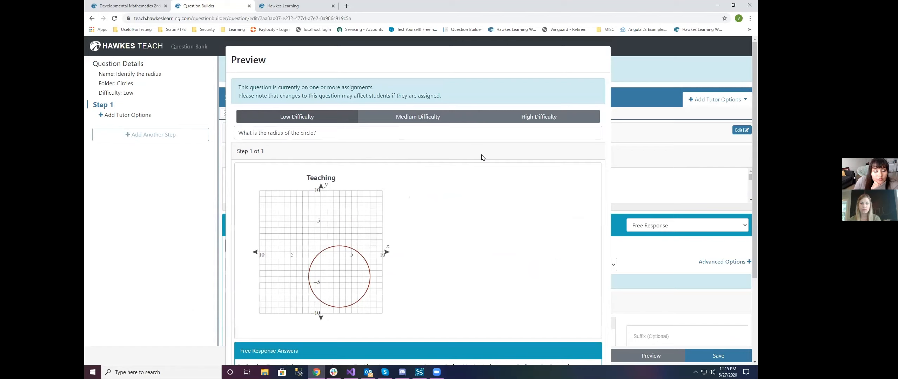
{"action": "scroll", "coordinate": [460, 181], "scroll_direction": "down", "scroll_amount": 3}
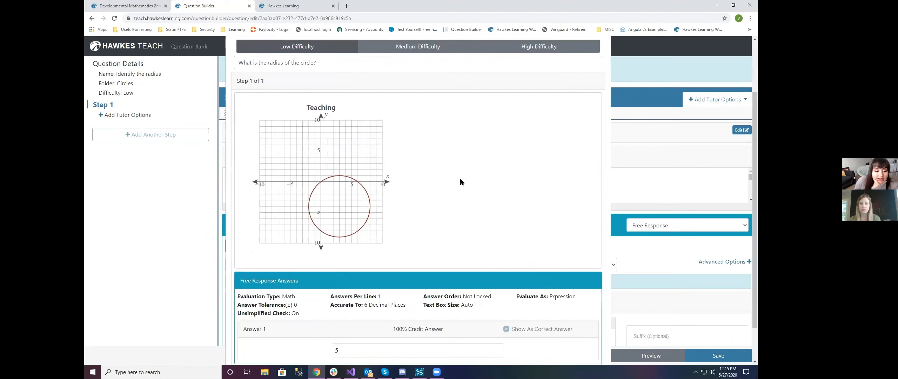
{"action": "scroll", "coordinate": [366, 273], "scroll_direction": "up", "scroll_amount": 2}
{"action": "scroll", "coordinate": [367, 273], "scroll_direction": "up", "scroll_amount": 2}
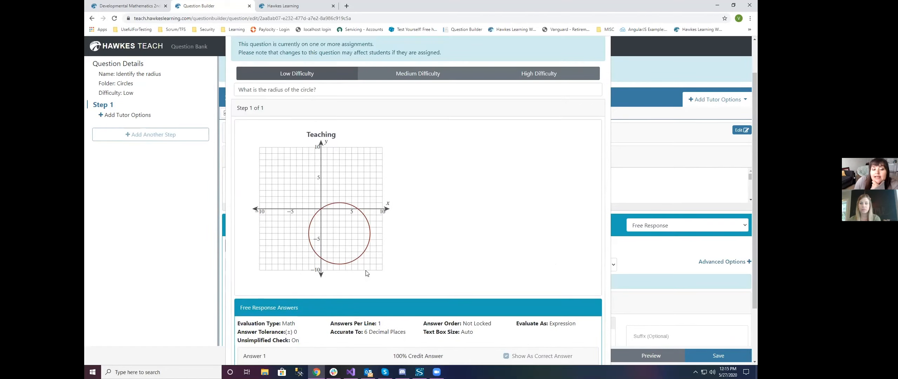
{"action": "scroll", "coordinate": [351, 280], "scroll_direction": "down", "scroll_amount": 3}
{"action": "left_click", "coordinate": [243, 343]}
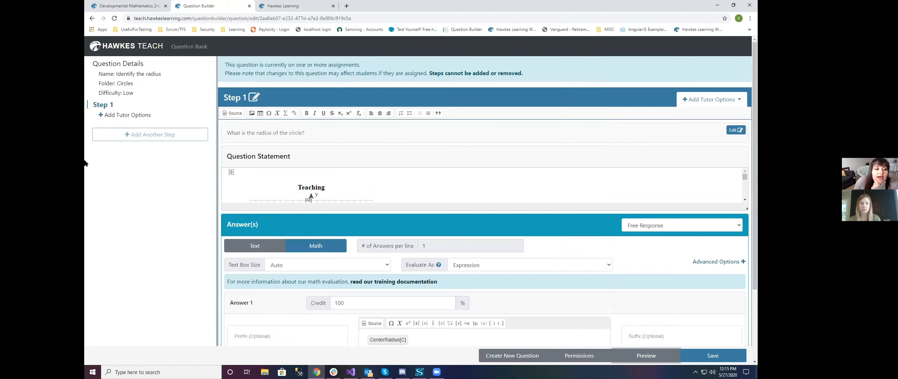
- Preview the question again and generate new values to compare the circle graph with its answer
{"action": "left_click", "coordinate": [646, 355]}
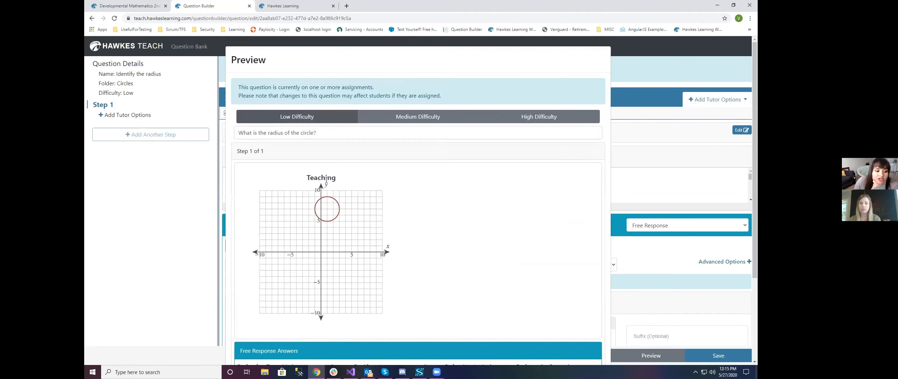
{"action": "scroll", "coordinate": [410, 195], "scroll_direction": "down", "scroll_amount": 3}
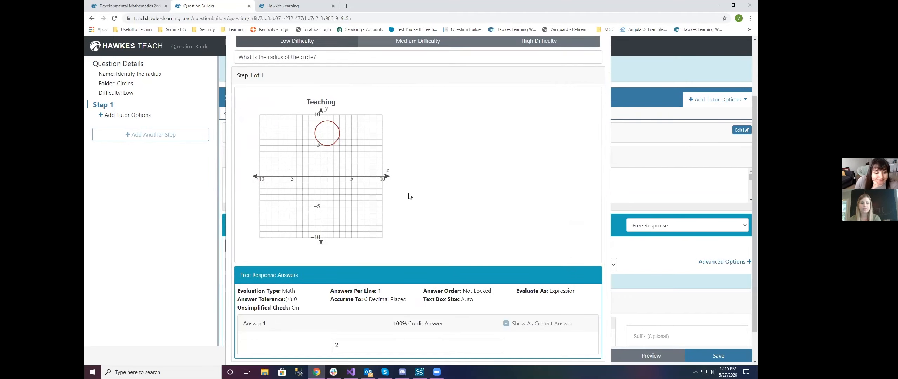
{"action": "left_click", "coordinate": [589, 342]}
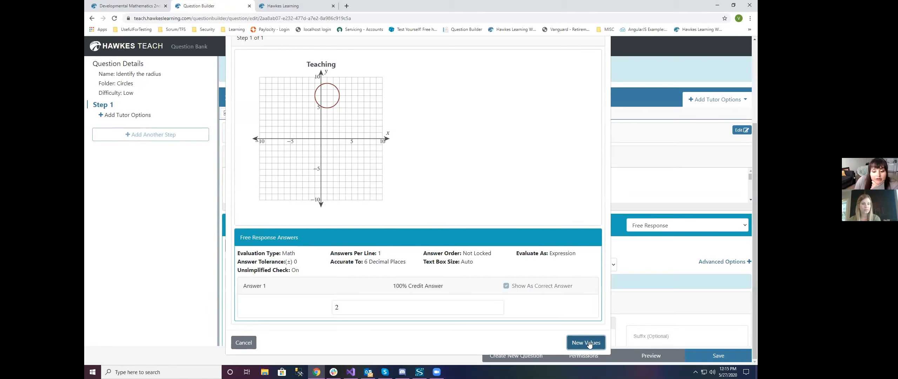
{"action": "scroll", "coordinate": [572, 332], "scroll_direction": "down", "scroll_amount": 2}
{"action": "scroll", "coordinate": [569, 329], "scroll_direction": "down", "scroll_amount": 1}
{"action": "left_click", "coordinate": [585, 341]}
{"action": "scroll", "coordinate": [491, 298], "scroll_direction": "down", "scroll_amount": 4}
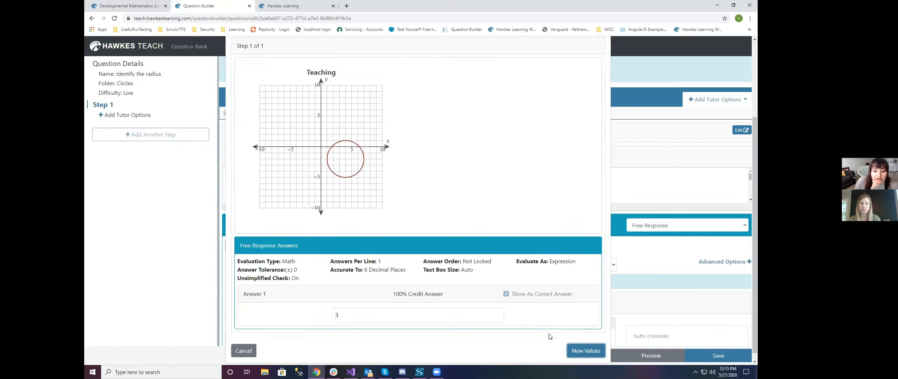
- Generate another set of values, compare the circle's radius with the answer, and close the preview to return to the question bank
{"action": "left_click", "coordinate": [575, 351]}
{"action": "scroll", "coordinate": [414, 196], "scroll_direction": "down", "scroll_amount": 3}
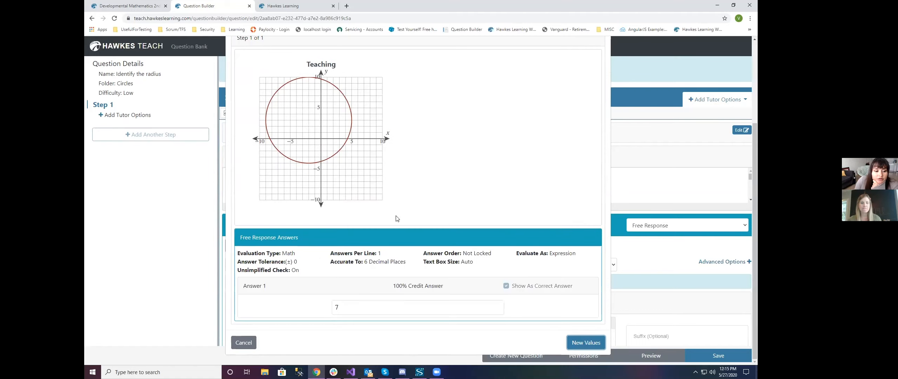
{"action": "scroll", "coordinate": [352, 267], "scroll_direction": "up", "scroll_amount": 3}
{"action": "scroll", "coordinate": [348, 254], "scroll_direction": "down", "scroll_amount": 3}
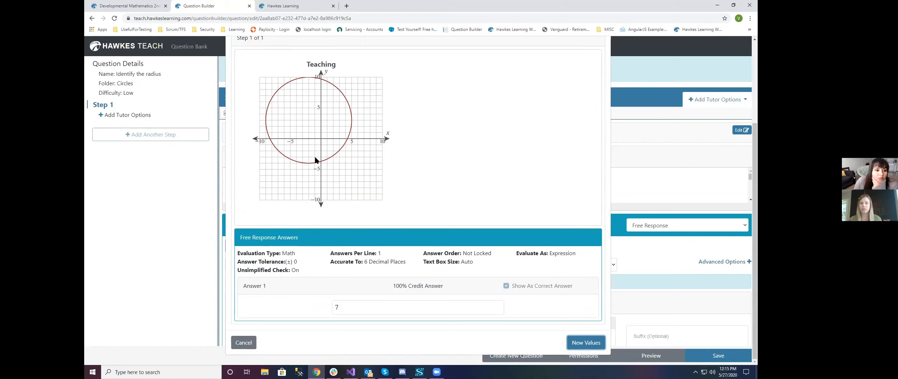
{"action": "left_click", "coordinate": [244, 341]}
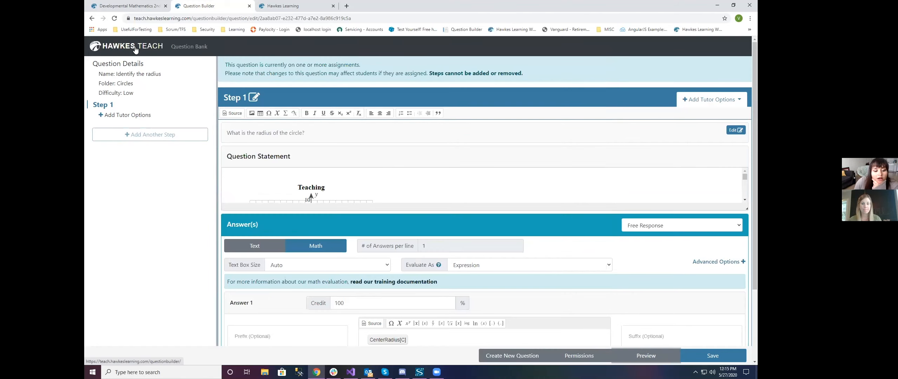
{"action": "left_click", "coordinate": [135, 49]}
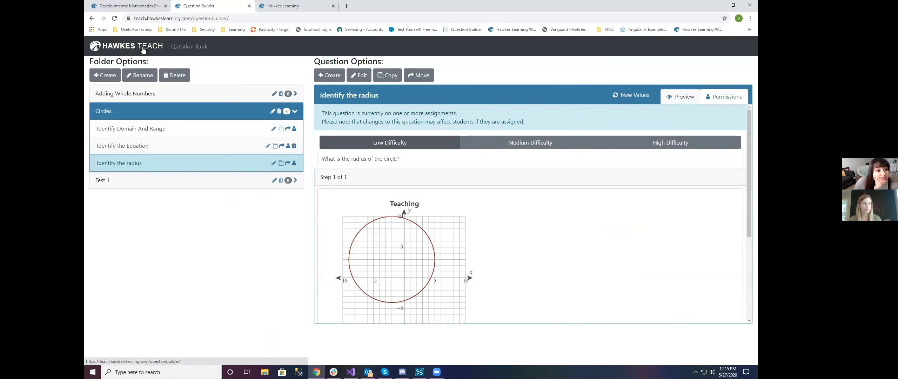
- Switch to the Developmental Mathematics grade book and open the WebTests page from its assignments
{"action": "left_click", "coordinate": [130, 7]}
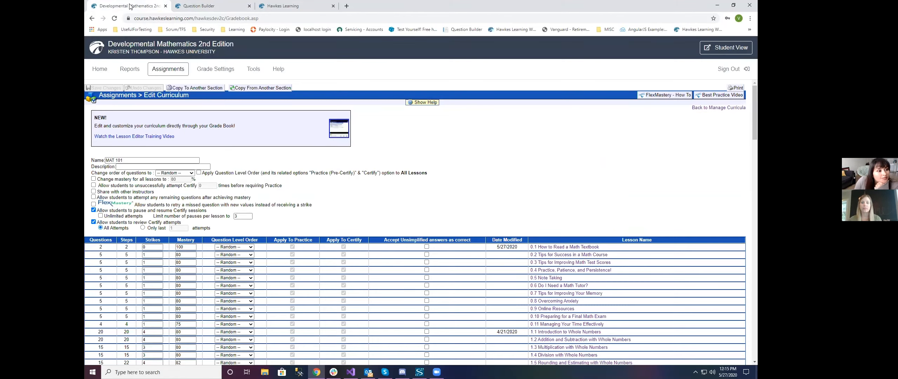
{"action": "left_click", "coordinate": [155, 70]}
{"action": "scroll", "coordinate": [140, 253], "scroll_direction": "down", "scroll_amount": 3}
{"action": "scroll", "coordinate": [174, 236], "scroll_direction": "up", "scroll_amount": 3}
{"action": "scroll", "coordinate": [155, 150], "scroll_direction": "down", "scroll_amount": 1}
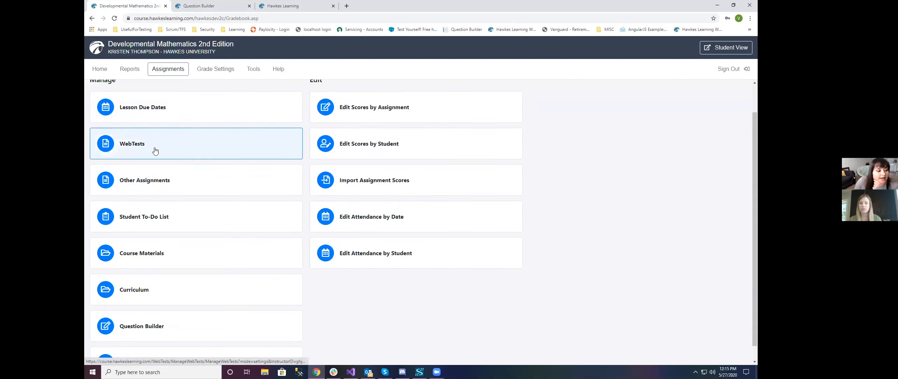
{"action": "scroll", "coordinate": [155, 151], "scroll_direction": "down", "scroll_amount": 1}
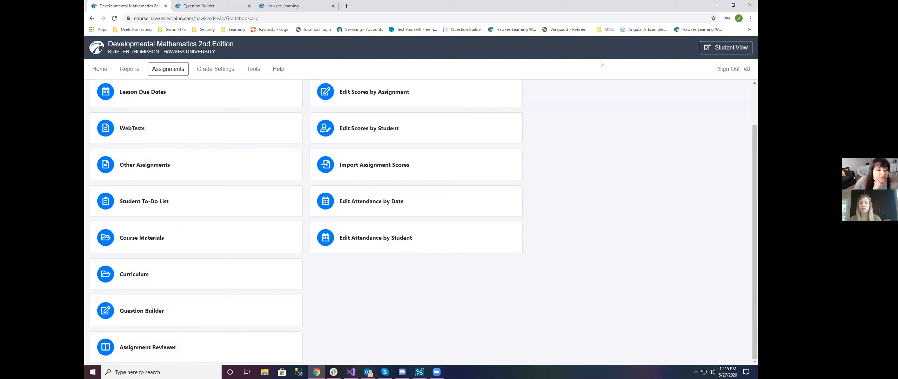
{"action": "left_click", "coordinate": [136, 136]}
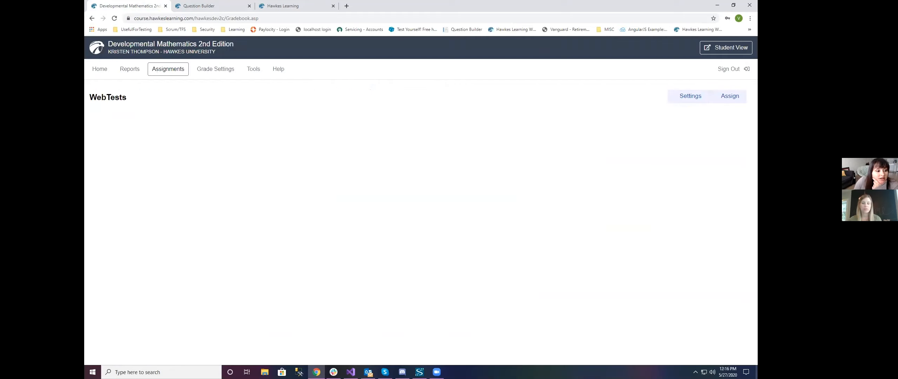
- Create a new WebTest and list the instructor questions in the Circles folder as its question source
{"action": "left_click", "coordinate": [298, 119]}
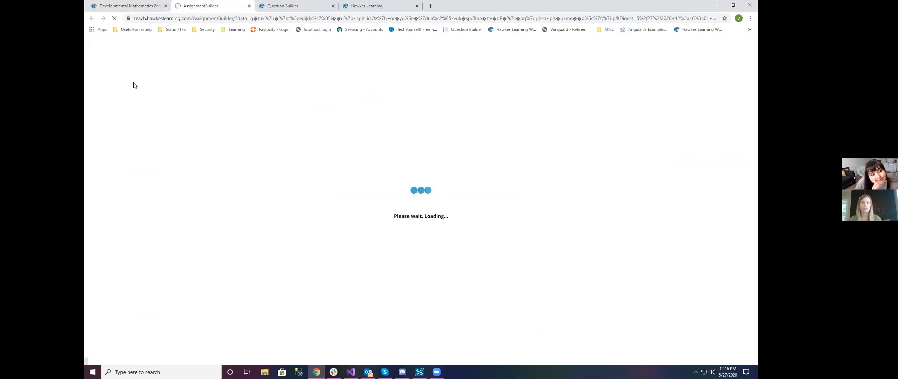
{"action": "left_click", "coordinate": [135, 66]}
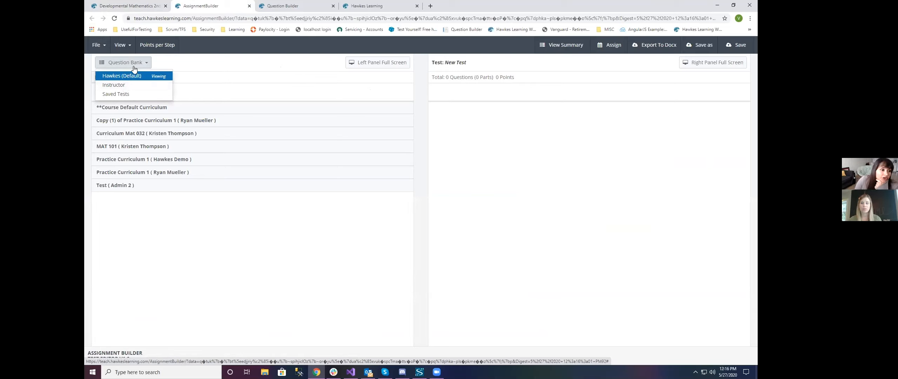
{"action": "left_click", "coordinate": [128, 87]}
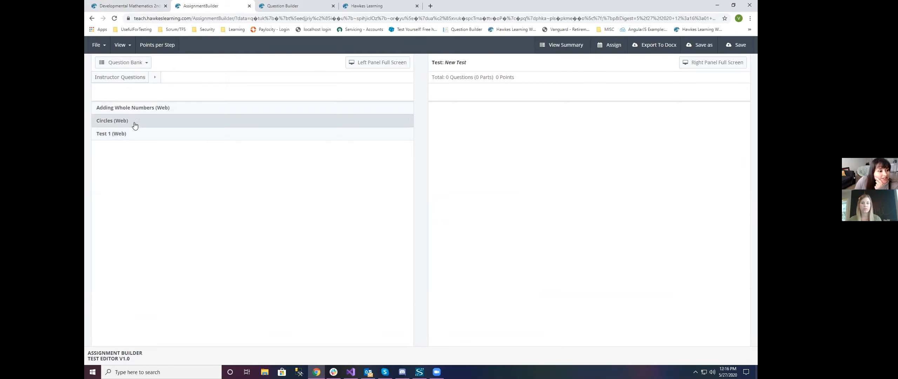
{"action": "left_click", "coordinate": [161, 123]}
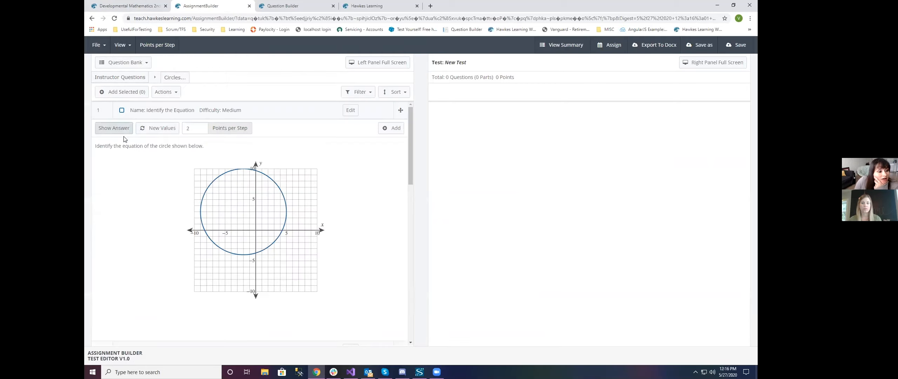
{"action": "scroll", "coordinate": [350, 196], "scroll_direction": "down", "scroll_amount": 1}
{"action": "scroll", "coordinate": [398, 137], "scroll_direction": "up", "scroll_amount": 1}
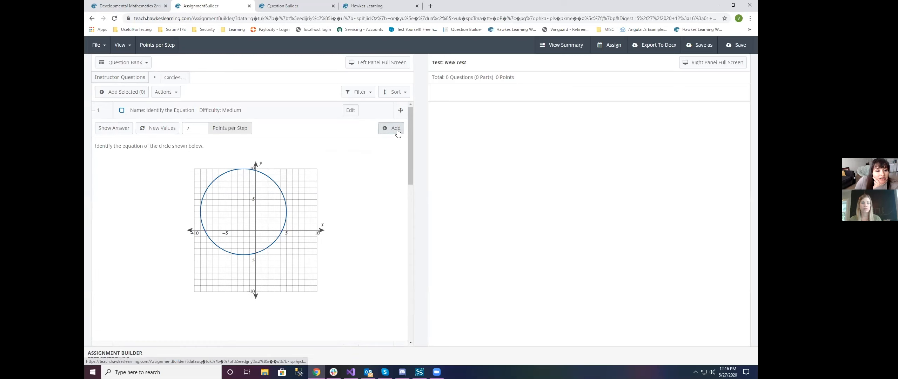
- Add Identify the Equation, Identify the radius and Identify Domain And Range to the new test, and leave the Assignment Builder without saving
{"action": "left_click", "coordinate": [395, 128]}
{"action": "left_click", "coordinate": [122, 110]}
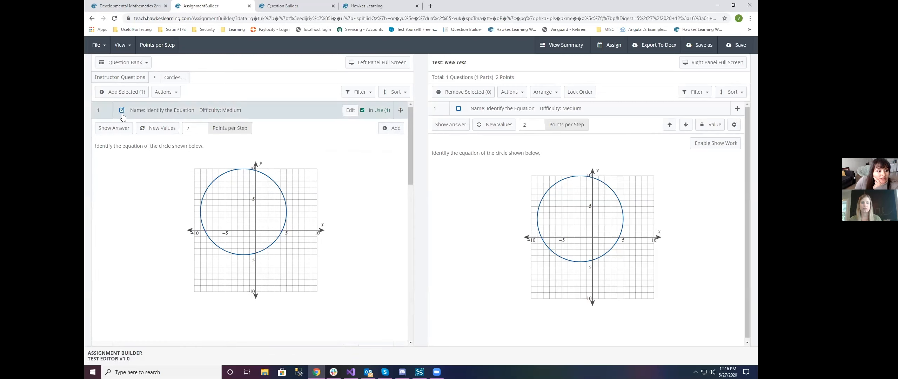
{"action": "scroll", "coordinate": [116, 224], "scroll_direction": "down", "scroll_amount": 5}
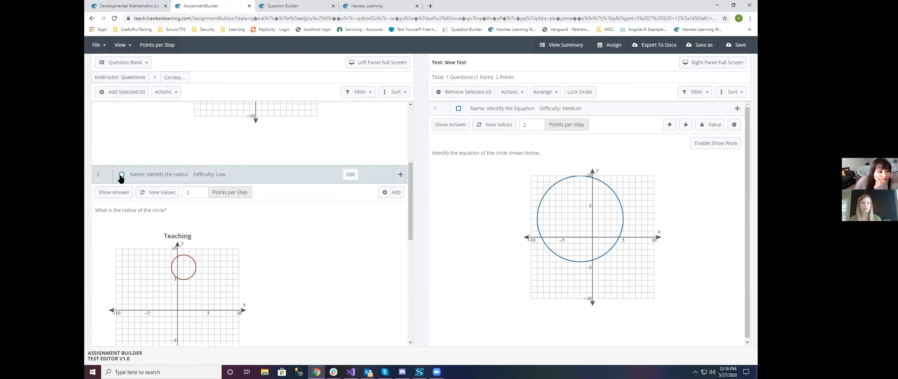
{"action": "scroll", "coordinate": [129, 226], "scroll_direction": "down", "scroll_amount": 2}
{"action": "scroll", "coordinate": [129, 226], "scroll_direction": "down", "scroll_amount": 4}
{"action": "left_click", "coordinate": [123, 220]}
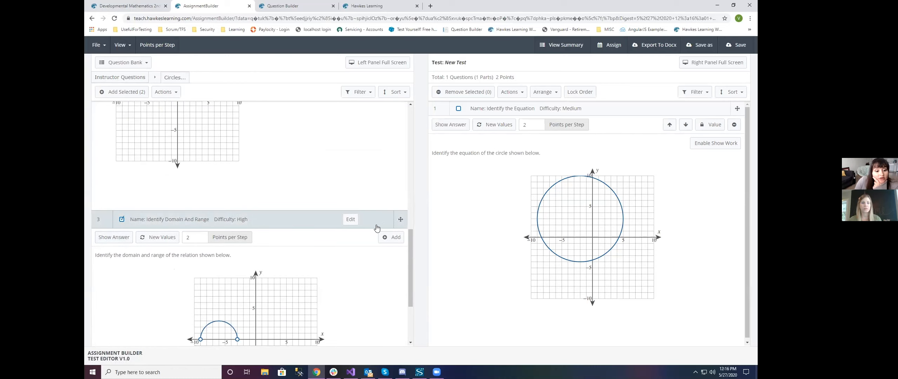
{"action": "left_click_drag", "start_coordinate": [401, 219], "coordinate": [467, 228]}
{"action": "scroll", "coordinate": [506, 215], "scroll_direction": "up", "scroll_amount": 1}
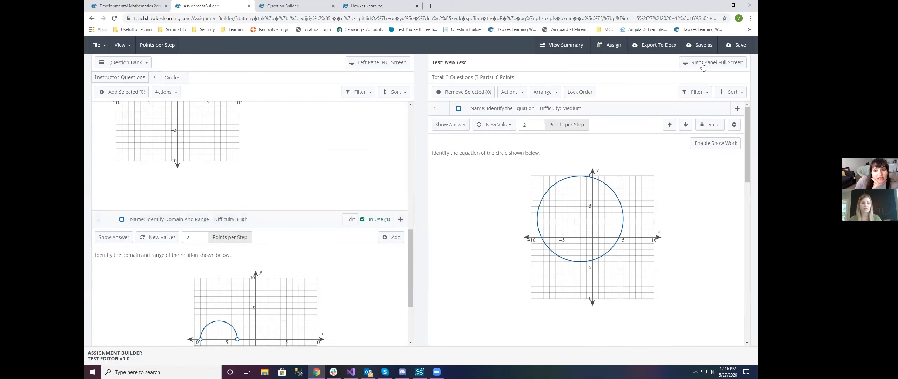
{"action": "left_click", "coordinate": [249, 7]}
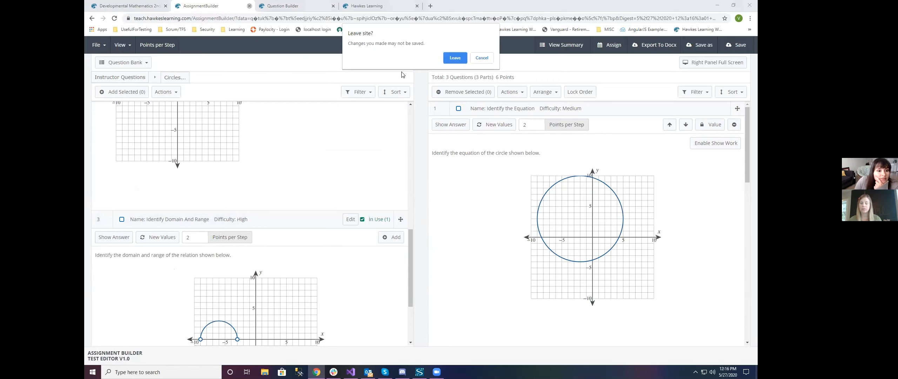
{"action": "left_click", "coordinate": [453, 58]}
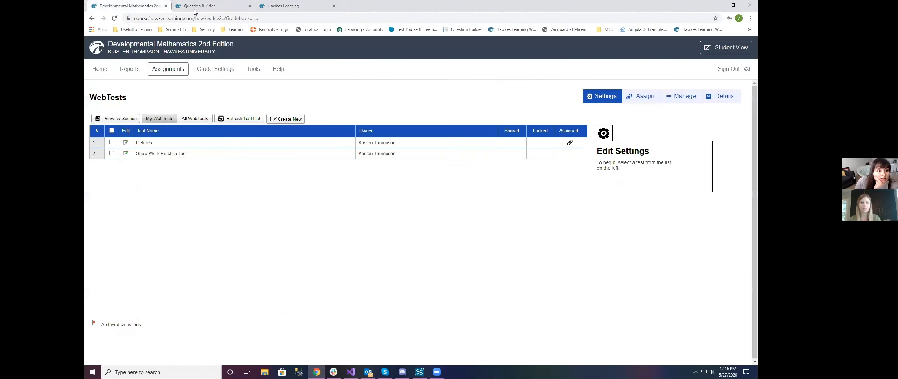
- Open lesson 0.1 How to Read a Math Textbook from the MAT 101 section's curriculum in Lesson Builder
{"action": "left_click", "coordinate": [166, 72]}
{"action": "scroll", "coordinate": [151, 266], "scroll_direction": "down", "scroll_amount": 2}
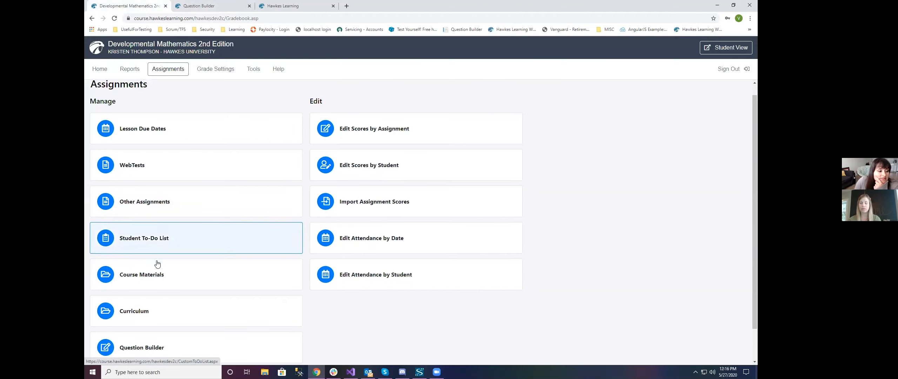
{"action": "left_click", "coordinate": [133, 276]}
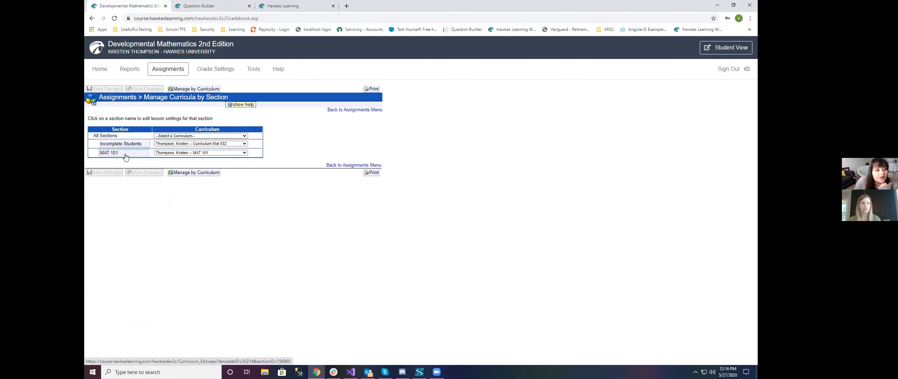
{"action": "left_click", "coordinate": [129, 156]}
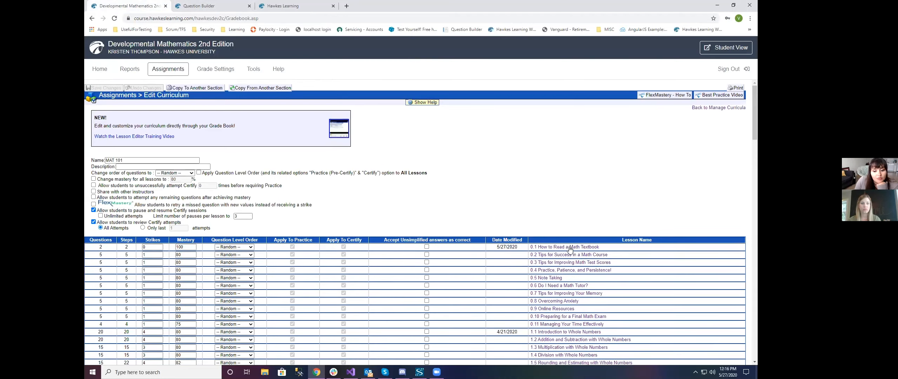
{"action": "left_click", "coordinate": [569, 247]}
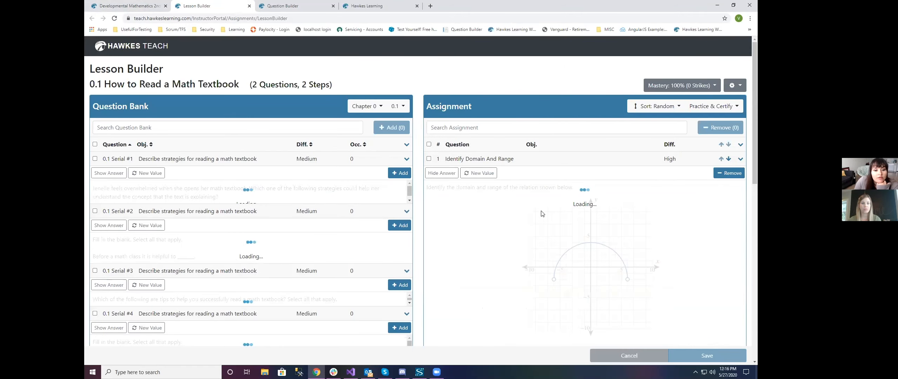
- Show the instructor-created questions of the Circles folder in the lesson's question bank and review them
{"action": "left_click", "coordinate": [369, 107]}
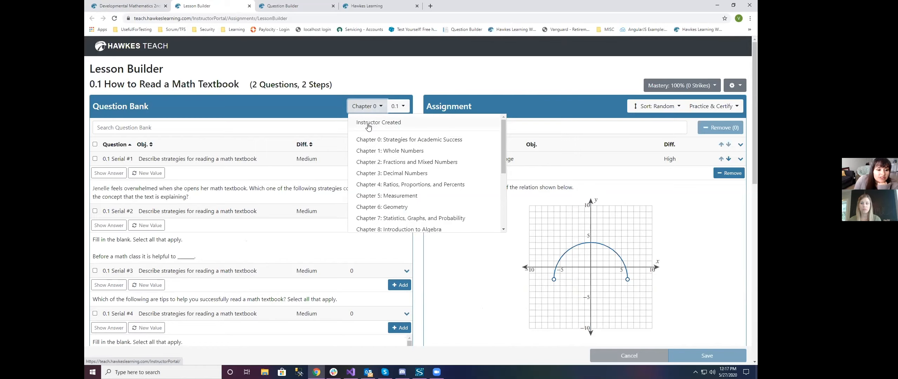
{"action": "left_click", "coordinate": [368, 125]}
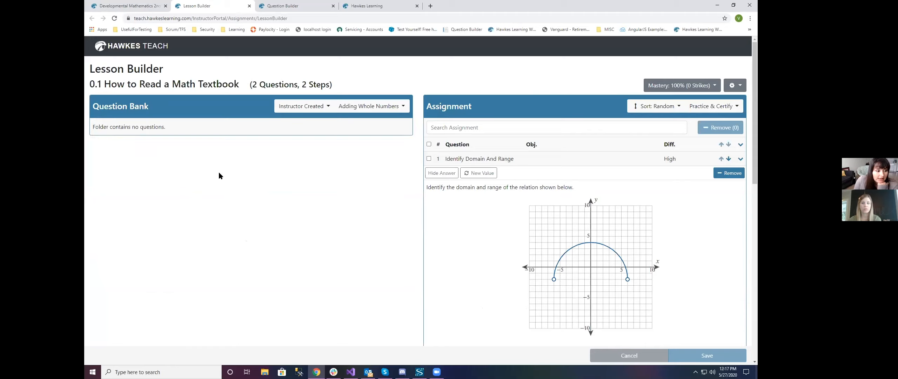
{"action": "left_click", "coordinate": [364, 103]}
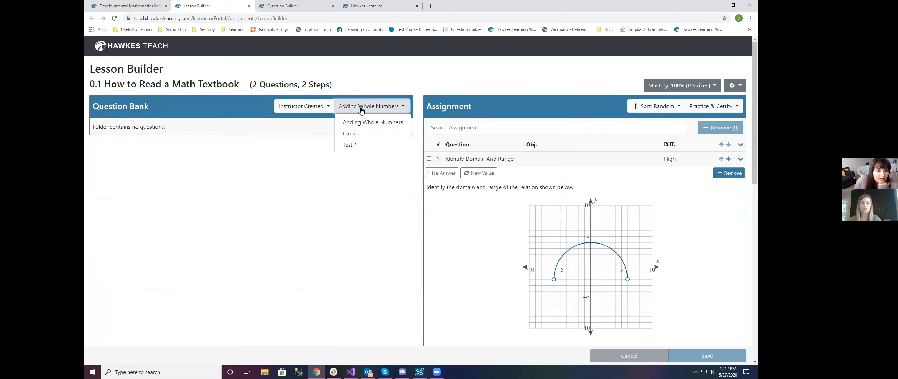
{"action": "left_click", "coordinate": [351, 134]}
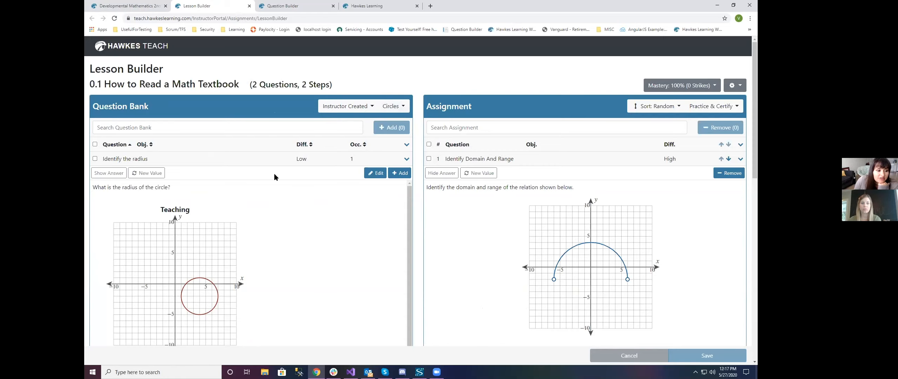
{"action": "scroll", "coordinate": [265, 278], "scroll_direction": "down", "scroll_amount": 5}
{"action": "scroll", "coordinate": [266, 280], "scroll_direction": "down", "scroll_amount": 2}
{"action": "scroll", "coordinate": [300, 247], "scroll_direction": "up", "scroll_amount": 6}
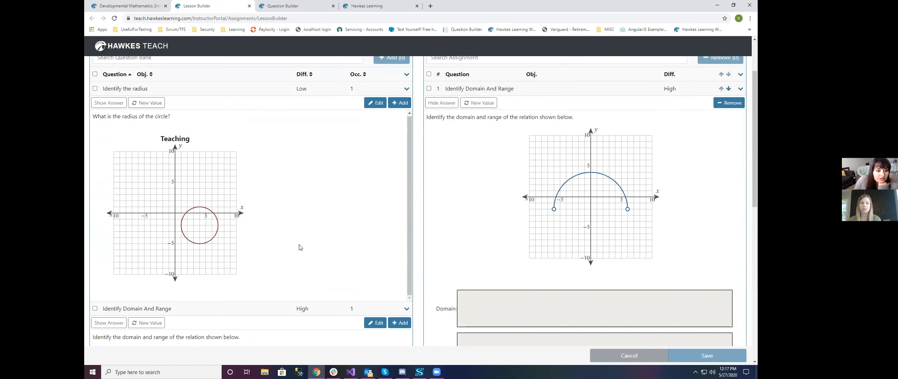
{"action": "scroll", "coordinate": [438, 154], "scroll_direction": "up", "scroll_amount": 2}
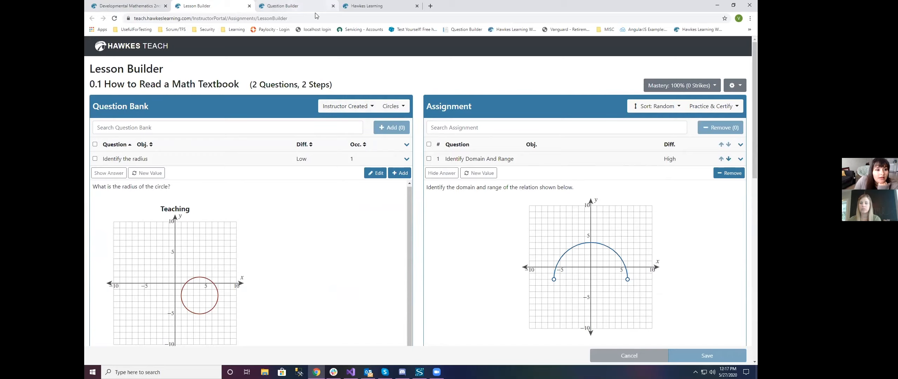
- Switch to the student practice of lesson 0.1 and examine the domain and range question with its answer boxes
{"action": "left_click", "coordinate": [366, 7]}
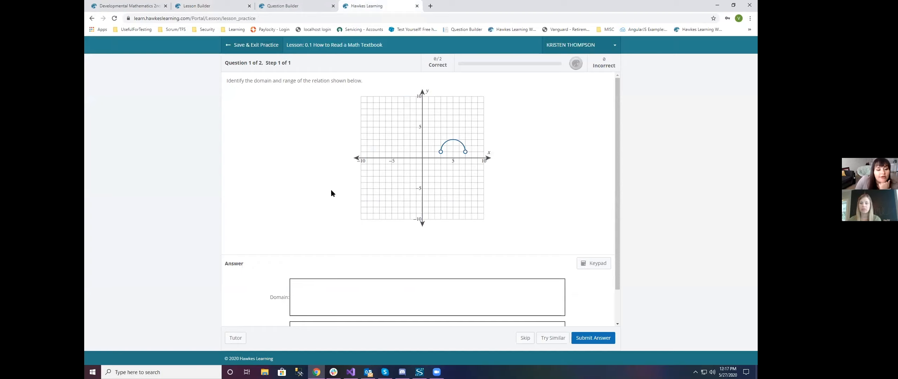
{"action": "scroll", "coordinate": [313, 207], "scroll_direction": "down", "scroll_amount": 1}
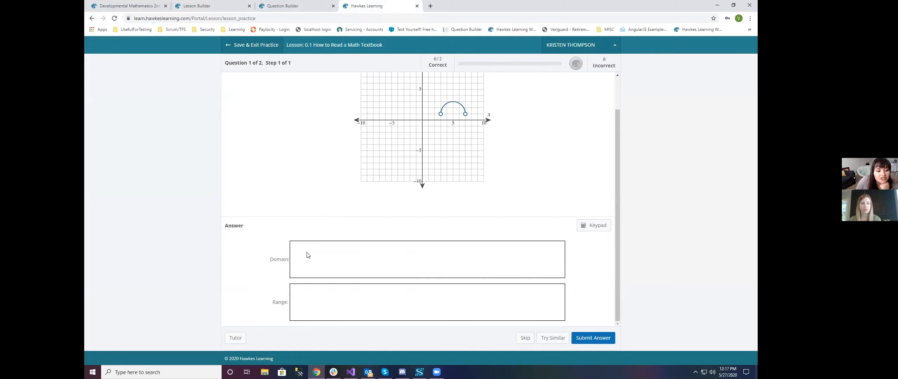
{"action": "scroll", "coordinate": [310, 265], "scroll_direction": "up", "scroll_amount": 2}
{"action": "scroll", "coordinate": [310, 264], "scroll_direction": "down", "scroll_amount": 2}
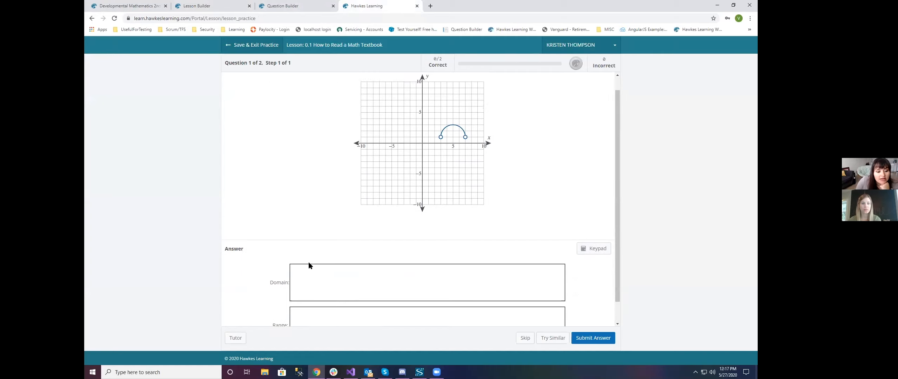
- Submit 4 as the domain and 7 as the range, and dismiss the resulting notice
{"action": "left_click", "coordinate": [318, 264]}
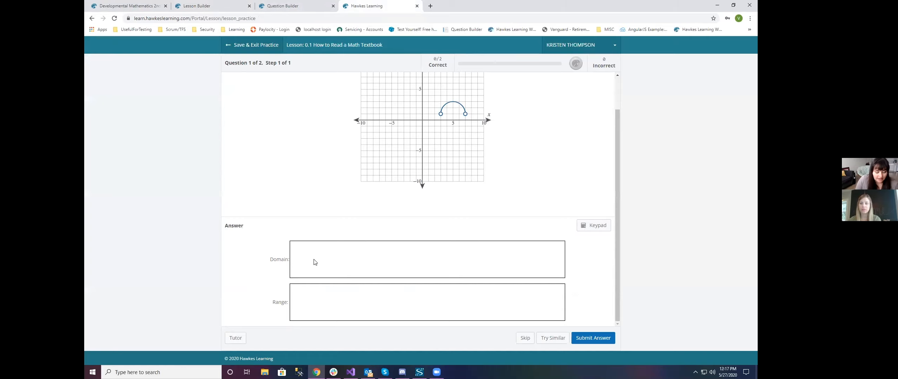
{"action": "type", "text": "7"}
{"action": "left_click", "coordinate": [583, 340]}
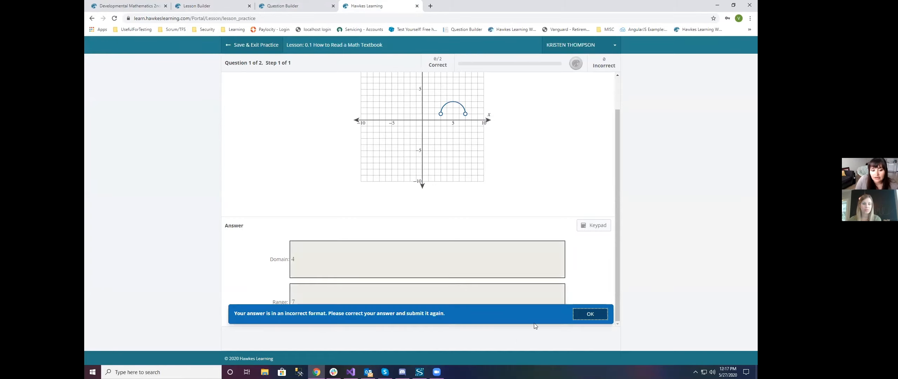
{"action": "left_click", "coordinate": [588, 315]}
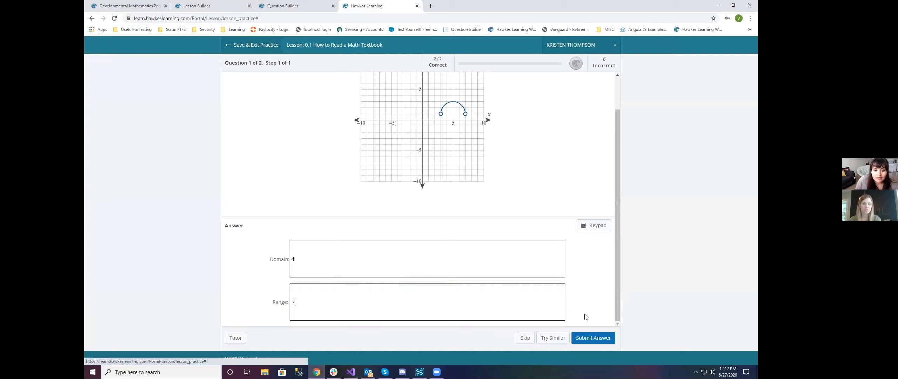
- Enter (1,5) as the domain, and clear both the domain and range answers
{"action": "left_click", "coordinate": [368, 263]}
{"action": "type", "text": "(1,5"}
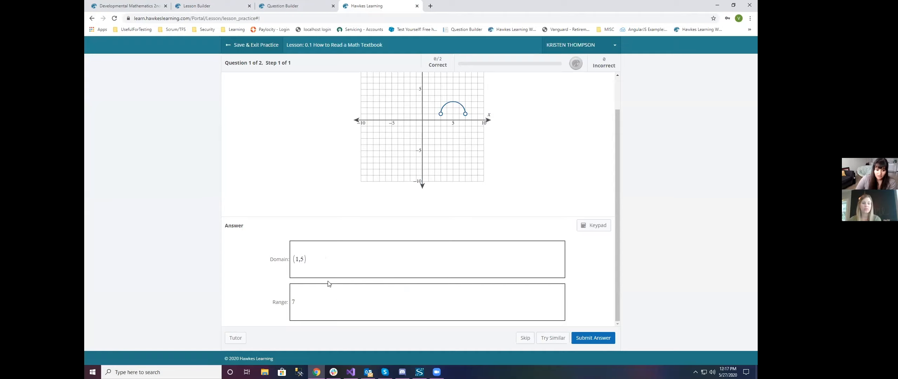
{"action": "key", "text": "ctrl+a"}
{"action": "key", "text": "BackSpace"}
{"action": "left_click", "coordinate": [306, 302]}
{"action": "key", "text": "BackSpace"}
- Enter the open interval (3,7) as the domain of the graphed relation
{"action": "left_click", "coordinate": [297, 264]}
{"action": "type", "text": "("}
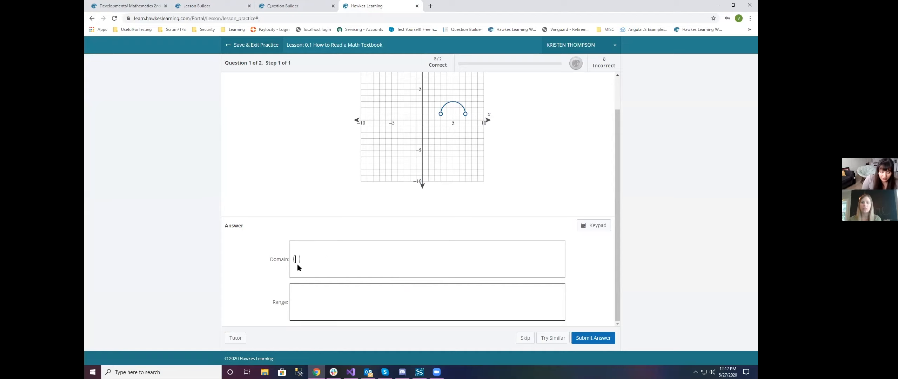
{"action": "type", "text": "3,"}
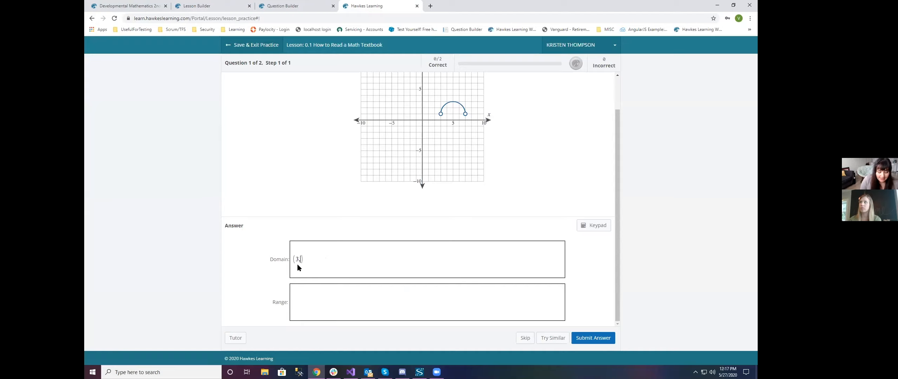
{"action": "type", "text": "7"}
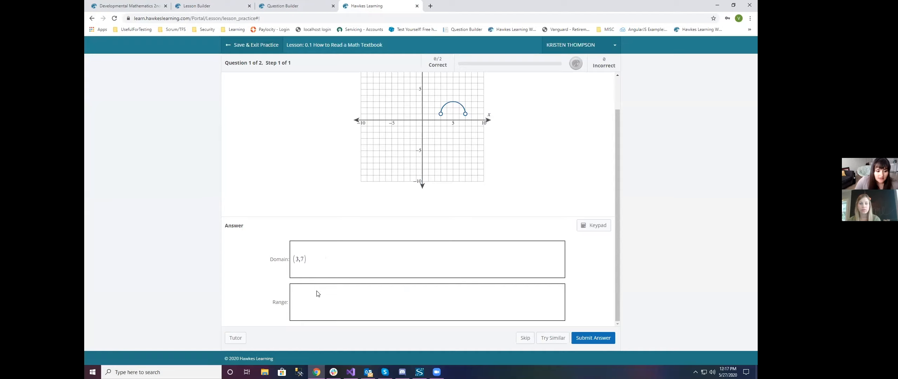
{"action": "scroll", "coordinate": [427, 214], "scroll_direction": "up", "scroll_amount": 2}
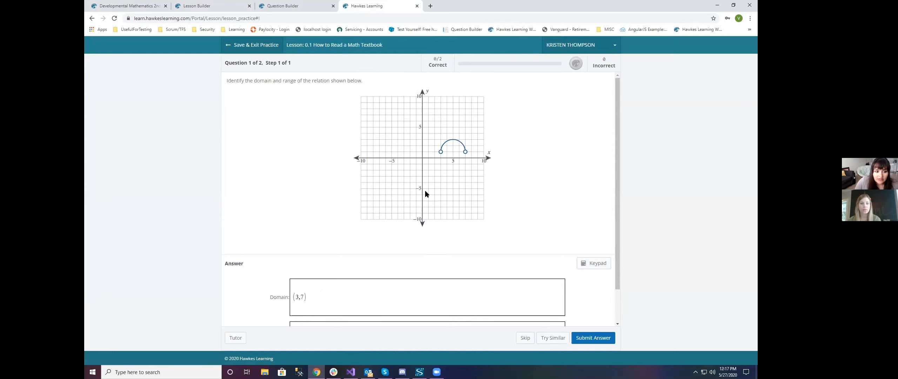
{"action": "scroll", "coordinate": [425, 190], "scroll_direction": "down", "scroll_amount": 2}
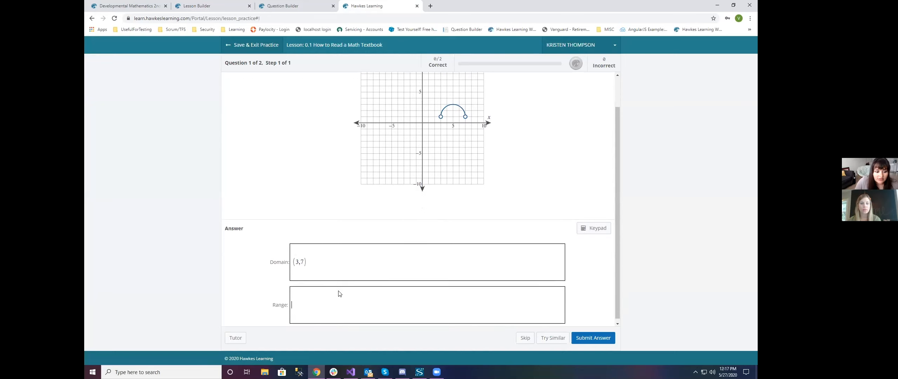
{"action": "left_click", "coordinate": [334, 308]}
{"action": "type", "text": "(1,"}
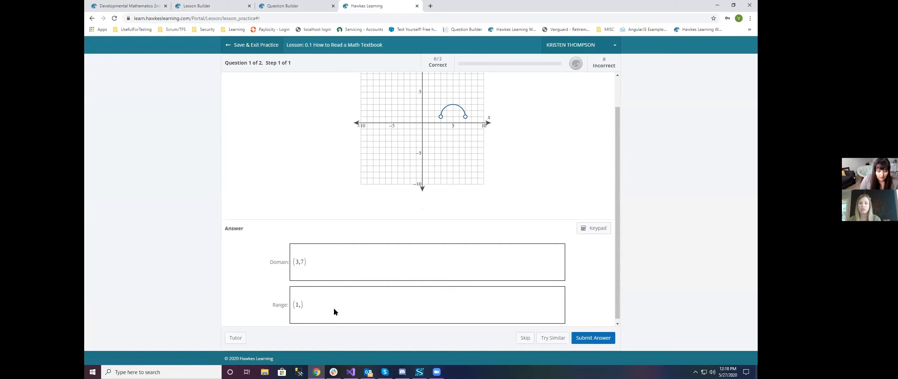
{"action": "type", "text": "3["}
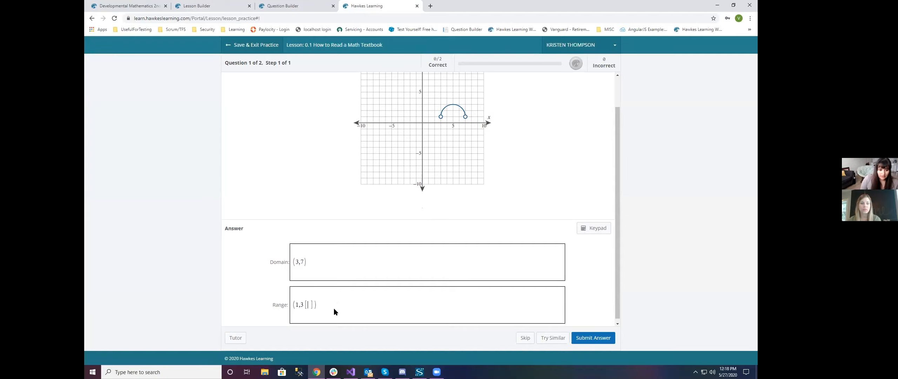
{"action": "key", "text": "BackSpace"}
{"action": "key", "text": "BackSpace"}
{"action": "key", "text": "BackSpace"}
{"action": "key", "text": "BackSpace"}
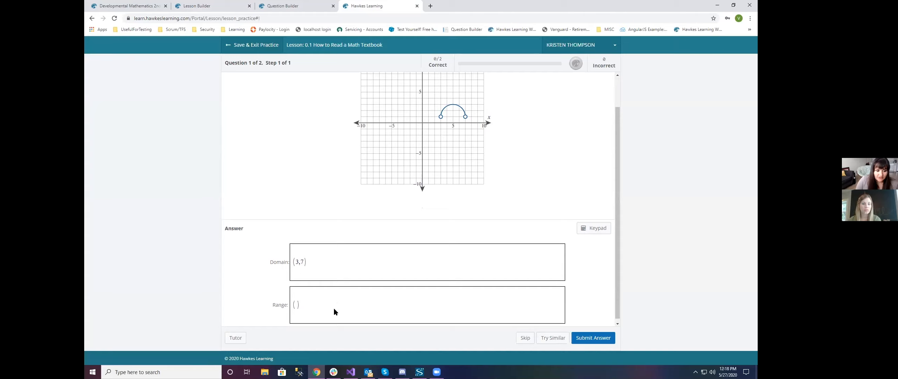
- Enter the half-open interval (1,3] as the range with the keypad's interval template, and submit the answer
{"action": "left_click", "coordinate": [589, 230]}
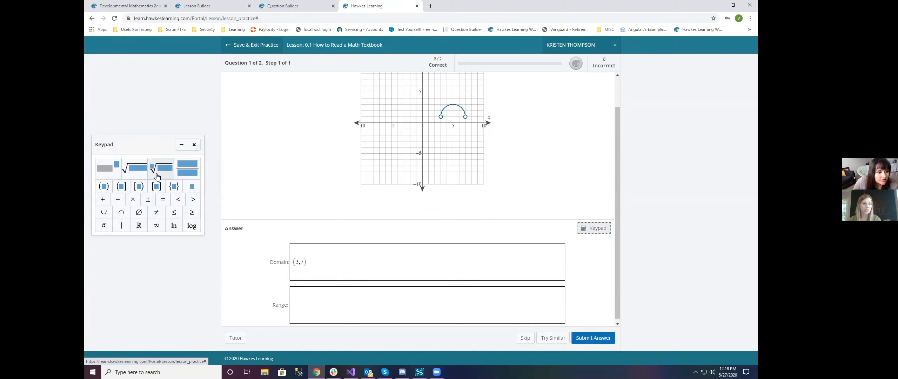
{"action": "left_click", "coordinate": [122, 187]}
{"action": "type", "text": "1,"}
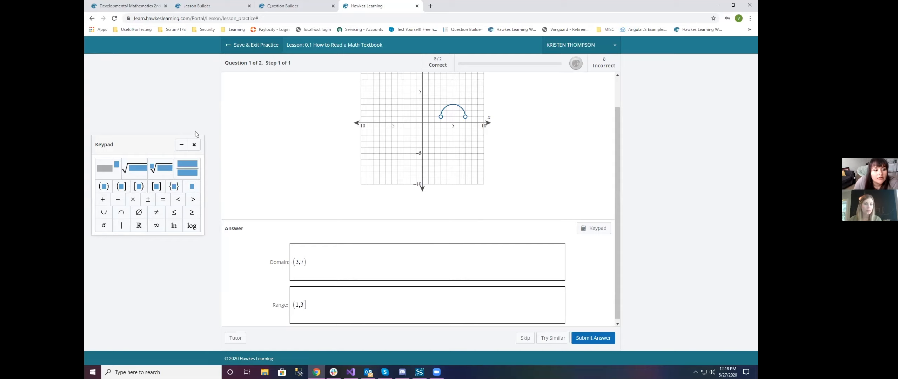
{"action": "left_click", "coordinate": [194, 145]}
{"action": "left_click", "coordinate": [589, 335]}
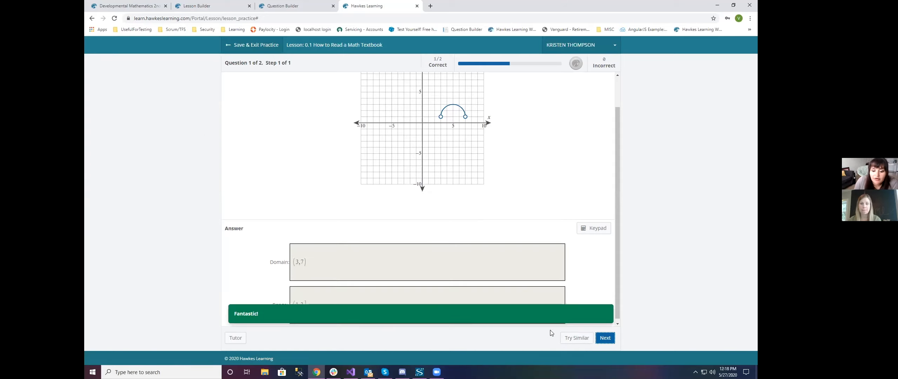
- Load two similar versions of the domain and range question with different semicircle graphs
{"action": "scroll", "coordinate": [500, 204], "scroll_direction": "up", "scroll_amount": 1}
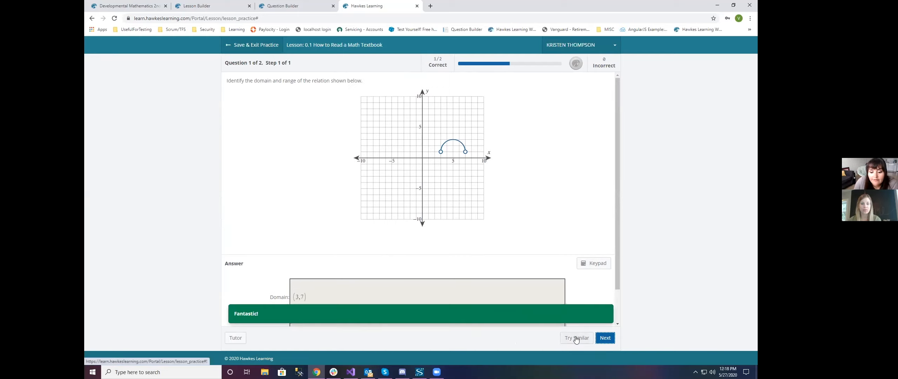
{"action": "left_click", "coordinate": [605, 337]}
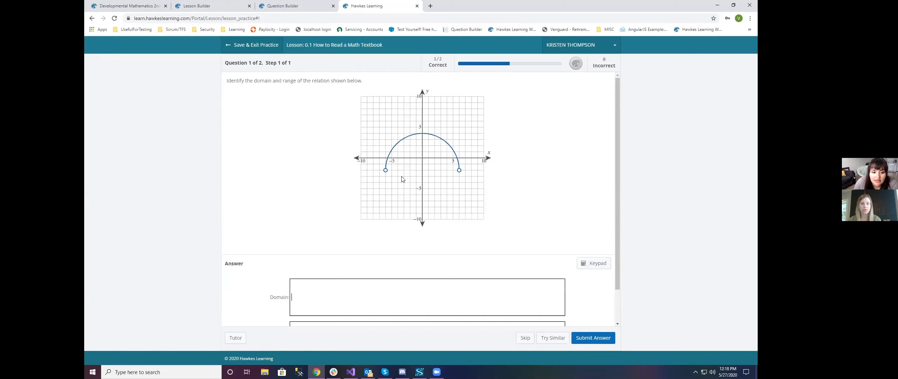
{"action": "left_click", "coordinate": [565, 337]}
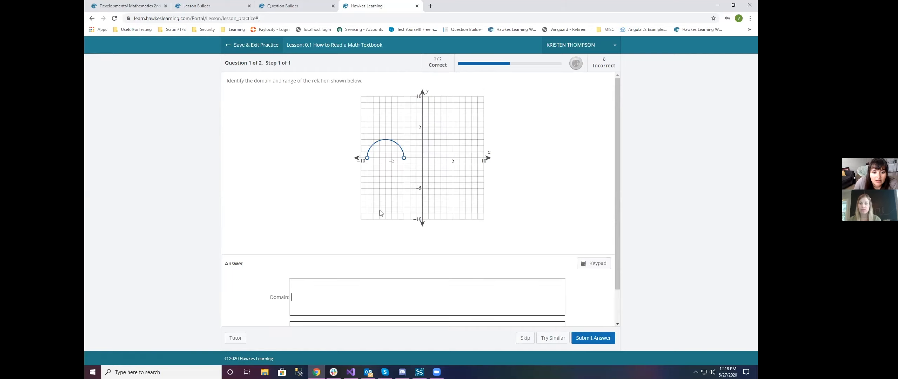
- Submit (5,1) as the domain and the half-open interval (4,8] as the range, and dismiss the resulting notice
{"action": "scroll", "coordinate": [372, 211], "scroll_direction": "down", "scroll_amount": 1}
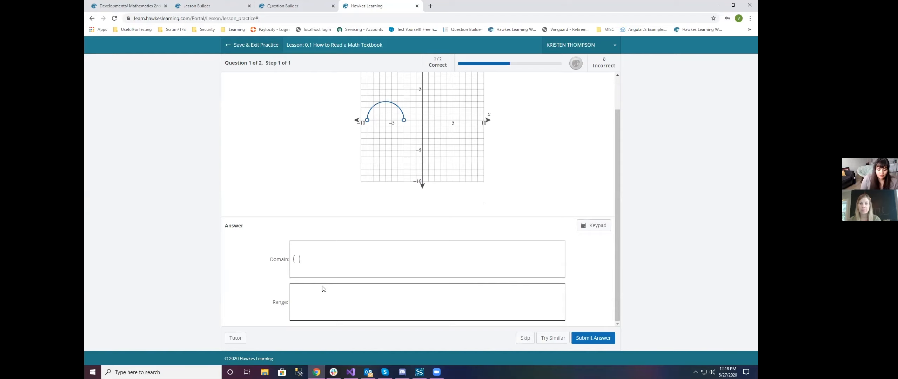
{"action": "type", "text": "1"}
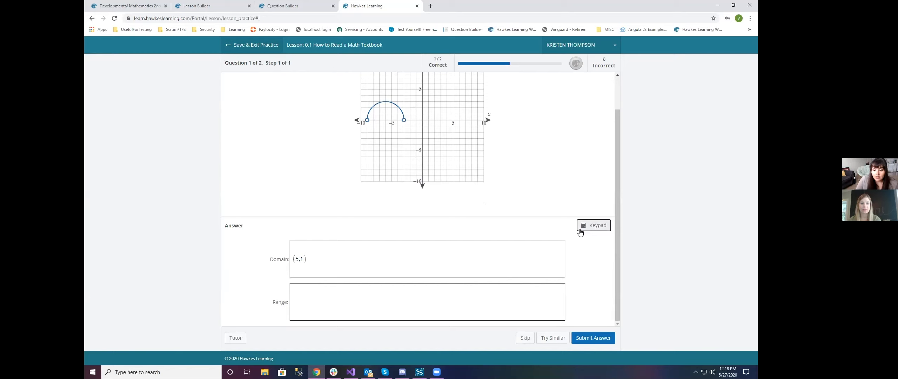
{"action": "left_click", "coordinate": [593, 225]}
{"action": "left_click", "coordinate": [125, 190]}
{"action": "type", "text": "4,8"}
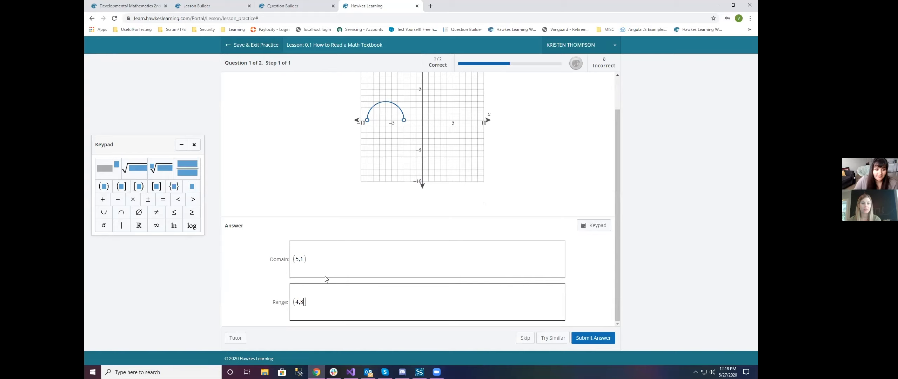
{"action": "left_click", "coordinate": [587, 338]}
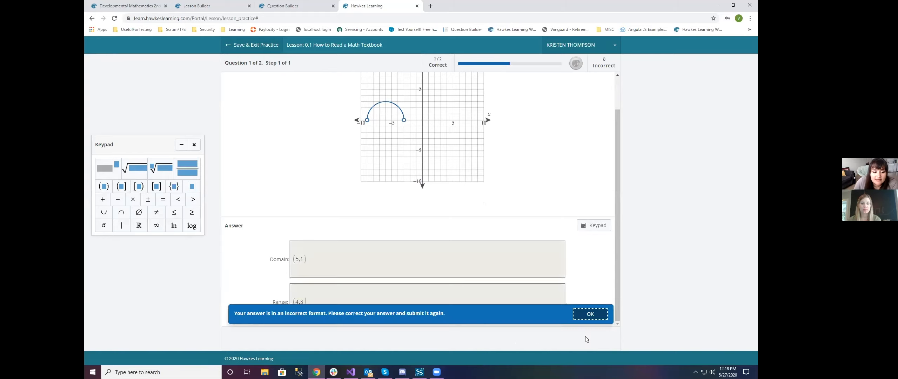
{"action": "left_click", "coordinate": [591, 315]}
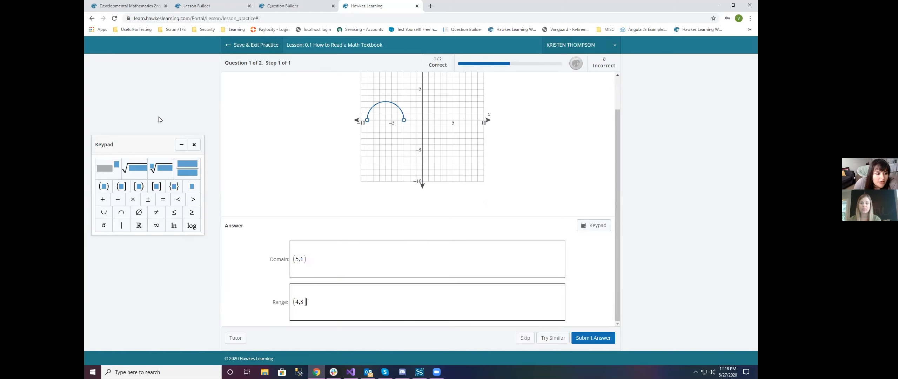
- Close the keypad and skip to the second practice question about the circle's radius
{"action": "left_click", "coordinate": [194, 144]}
{"action": "scroll", "coordinate": [568, 237], "scroll_direction": "up", "scroll_amount": 2}
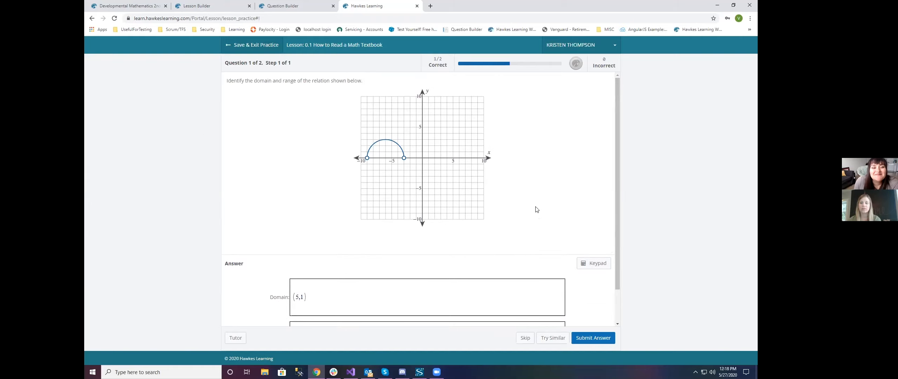
{"action": "left_click", "coordinate": [526, 337]}
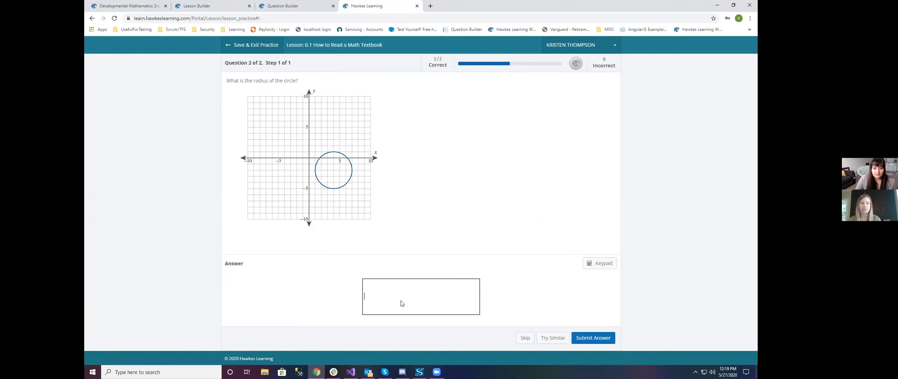
- Load similar versions of the radius question until a small circle appears under the Teaching title, and submit 2 as its radius
{"action": "left_click", "coordinate": [544, 339]}
{"action": "left_click", "coordinate": [549, 340]}
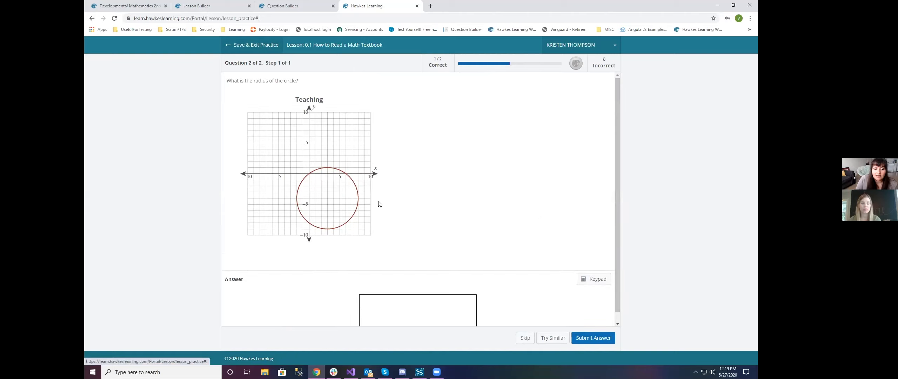
{"action": "left_click", "coordinate": [549, 340]}
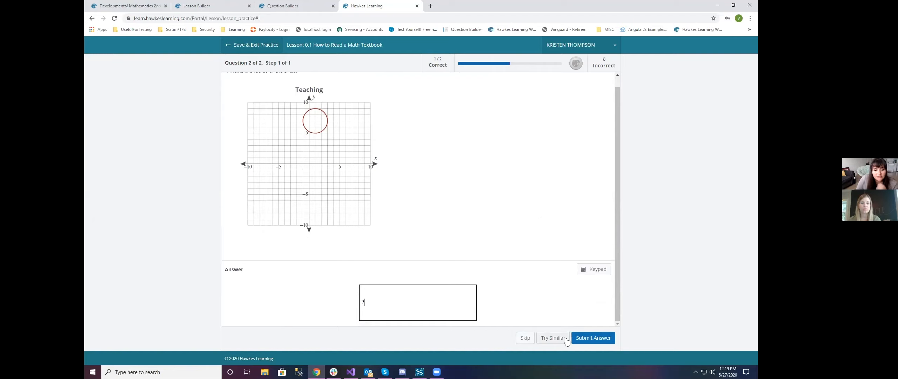
{"action": "left_click", "coordinate": [579, 338]}
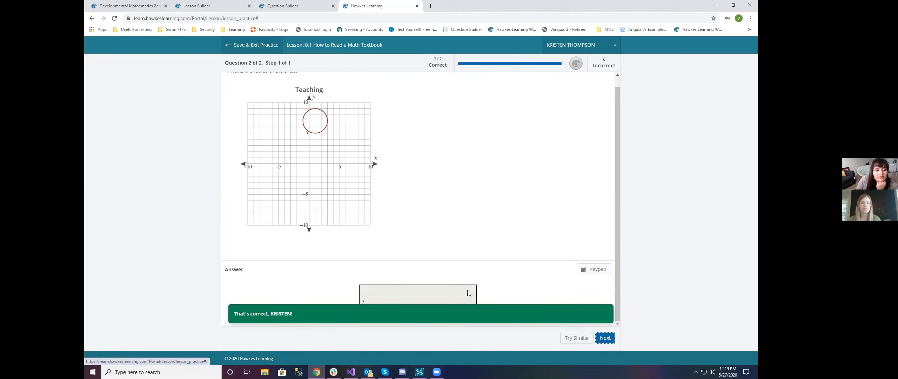
- Load another version of the radius question with a different circle, submit 5 as the radius, and choose to try again
{"action": "left_click", "coordinate": [567, 339]}
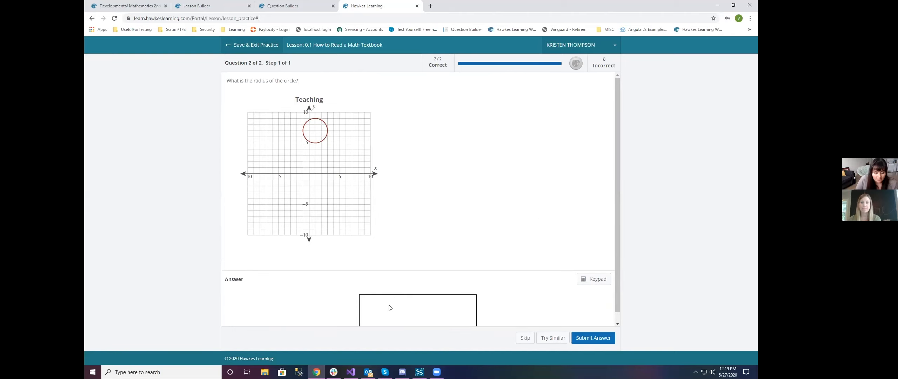
{"action": "left_click", "coordinate": [551, 338]}
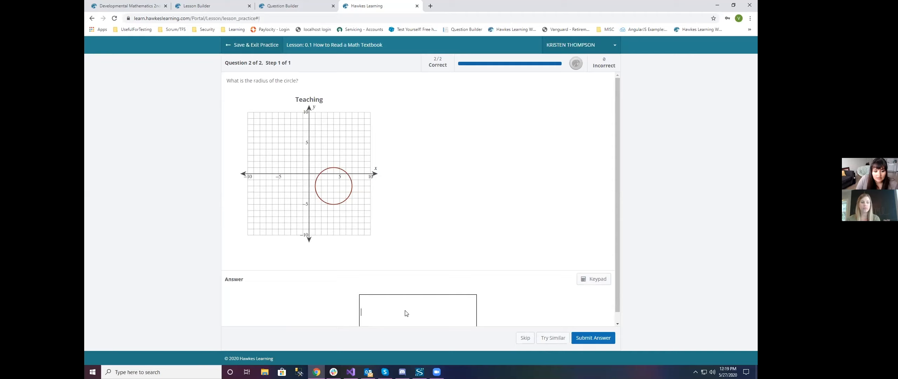
{"action": "type", "text": "5"}
{"action": "left_click", "coordinate": [603, 339]}
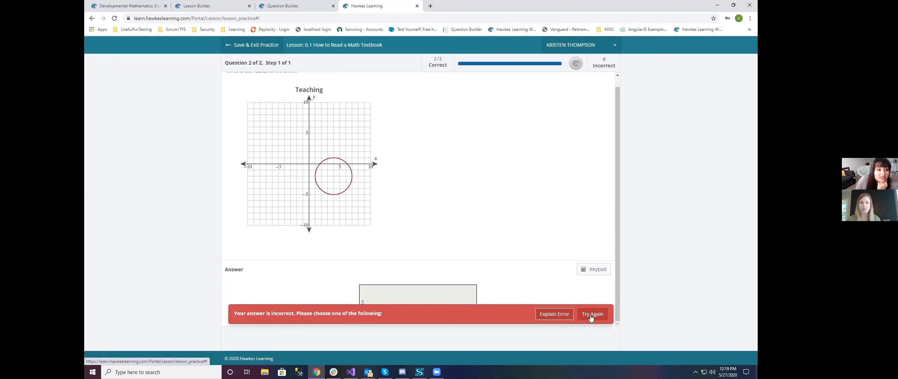
{"action": "left_click", "coordinate": [591, 318]}
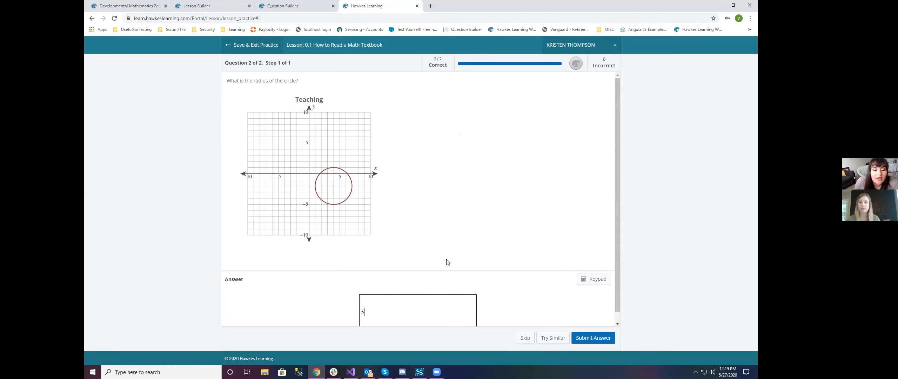
- Switch to the Question Builder's question bank showing the Identify the radius question
{"action": "left_click", "coordinate": [309, 6]}
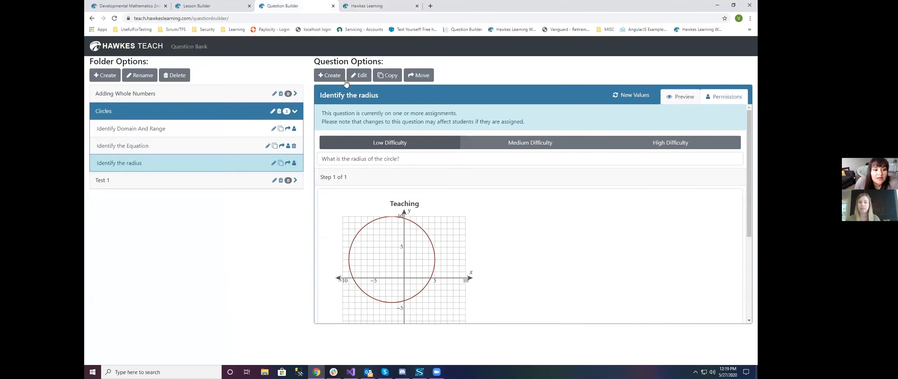